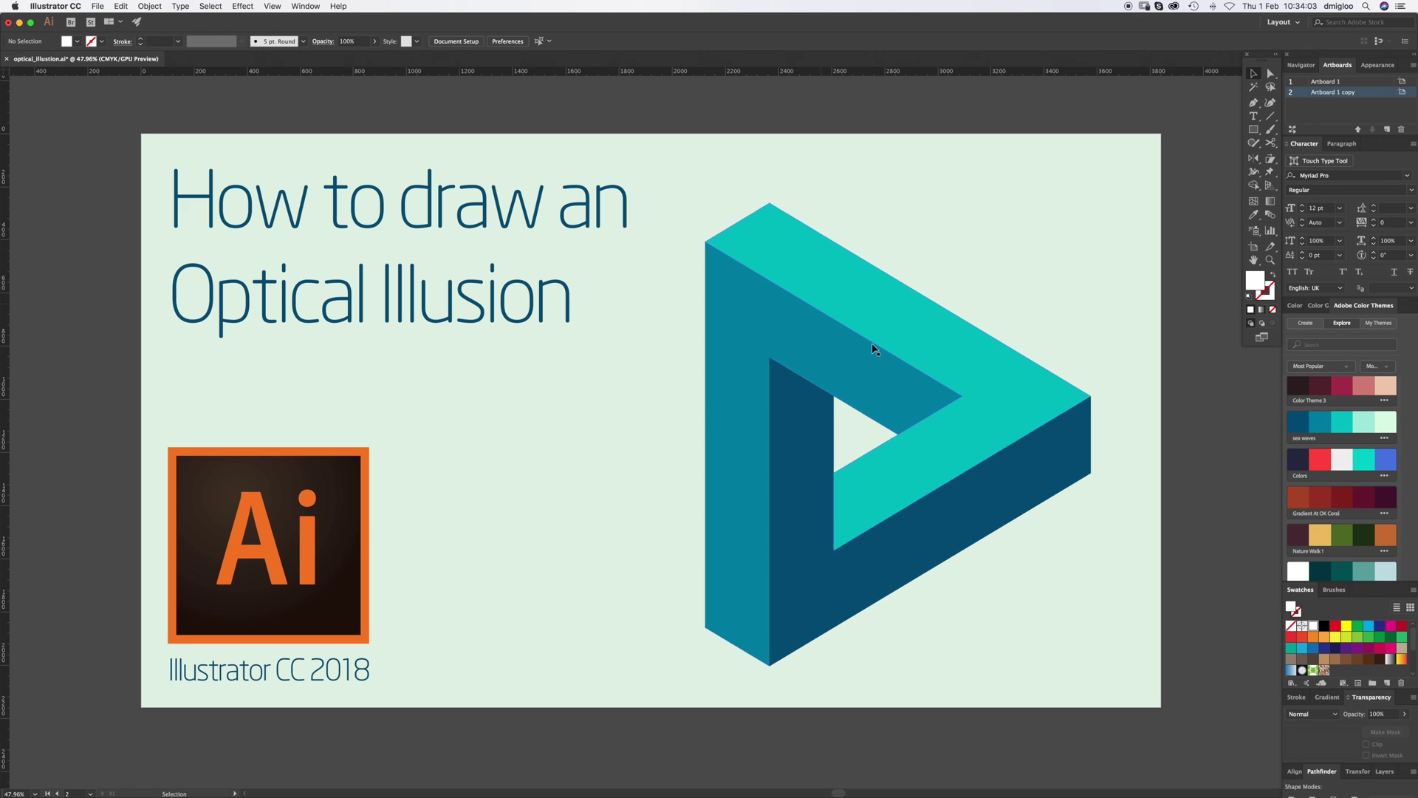
Add the teal sea waves Adobe Color theme to the document swatches as a new colour group
{"action": "key", "text": "z"}
{"action": "left_click", "coordinate": [787, 526], "text": "alt"}
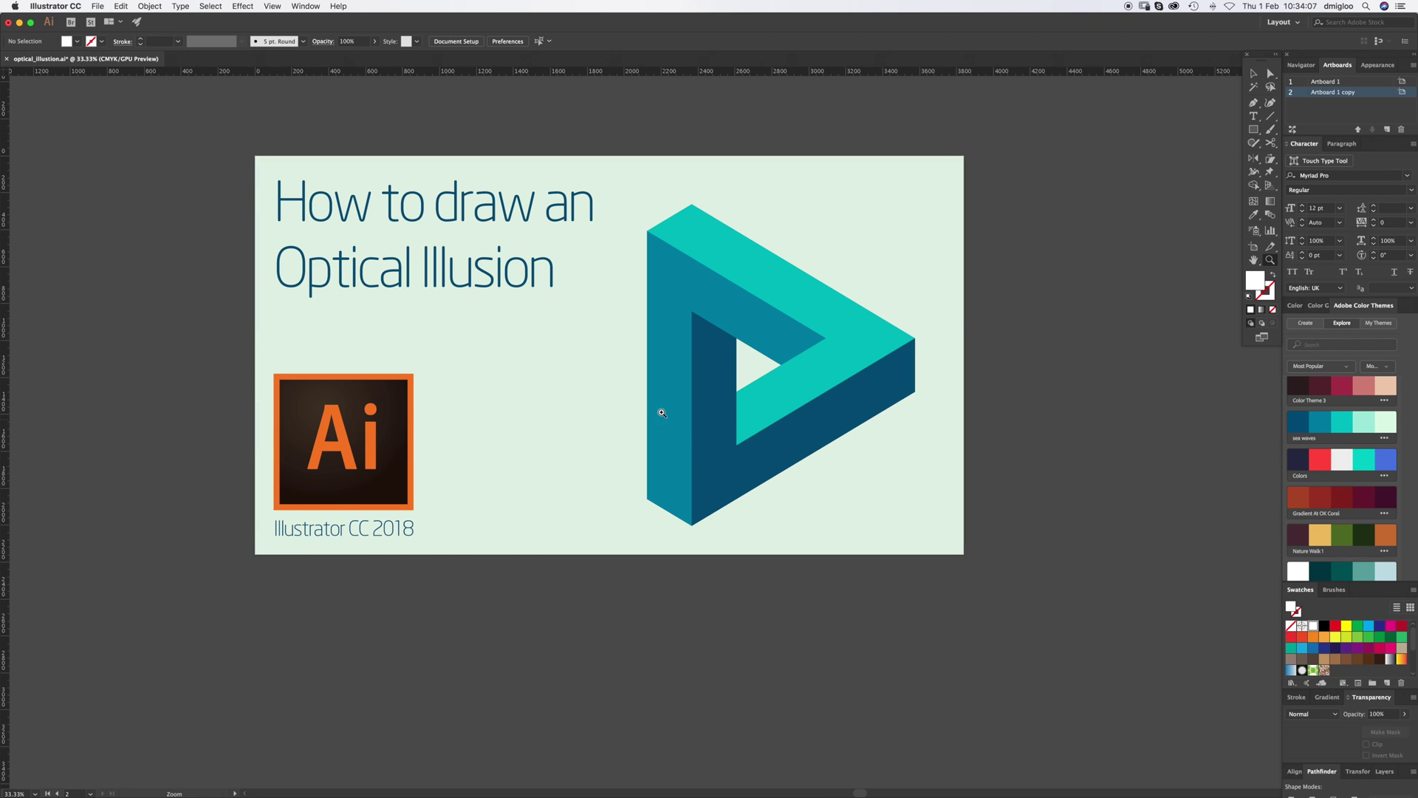
{"action": "key", "text": "v"}
{"action": "left_click", "coordinate": [1385, 439]}
{"action": "scroll", "coordinate": [1411, 650], "scroll_direction": "down", "scroll_amount": 3}
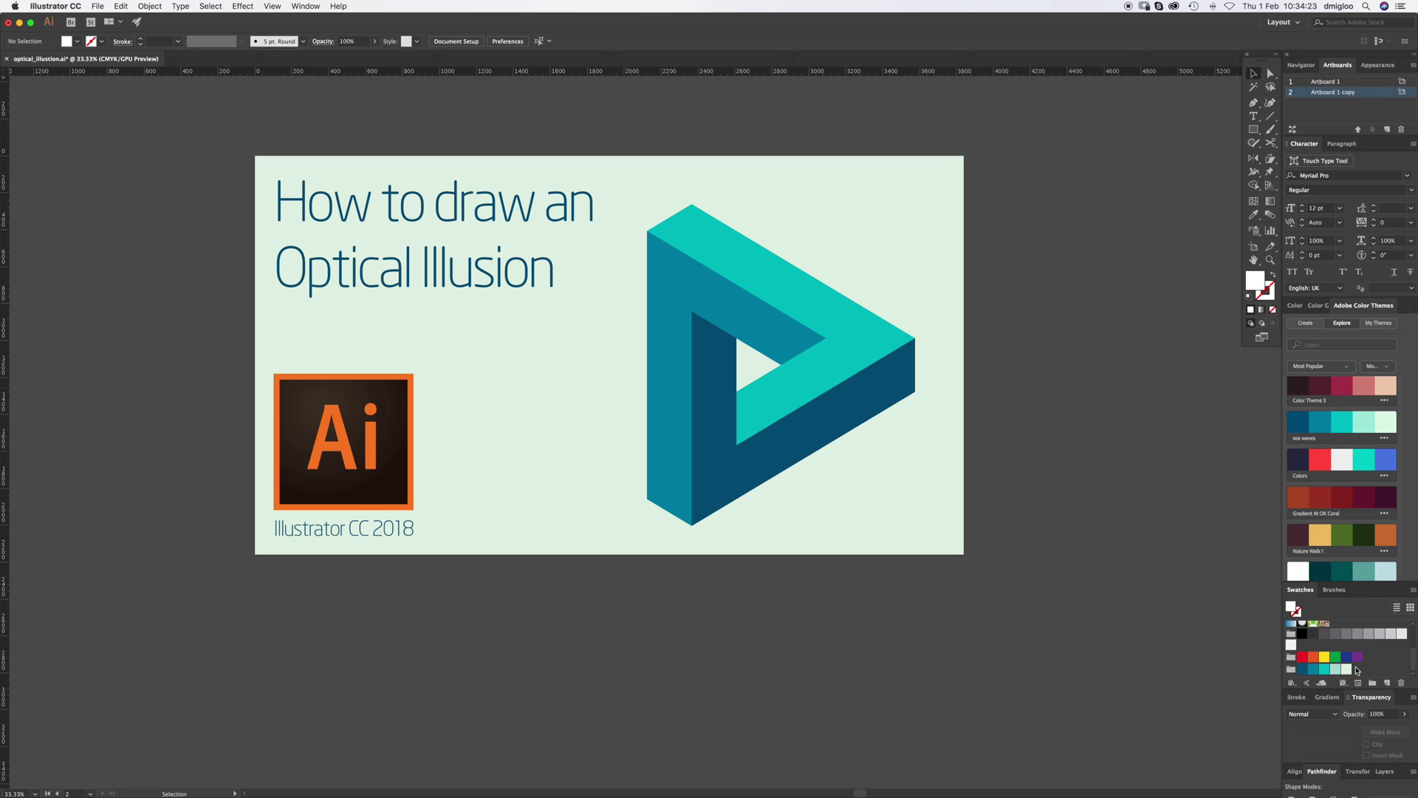
{"action": "left_click", "coordinate": [997, 533]}
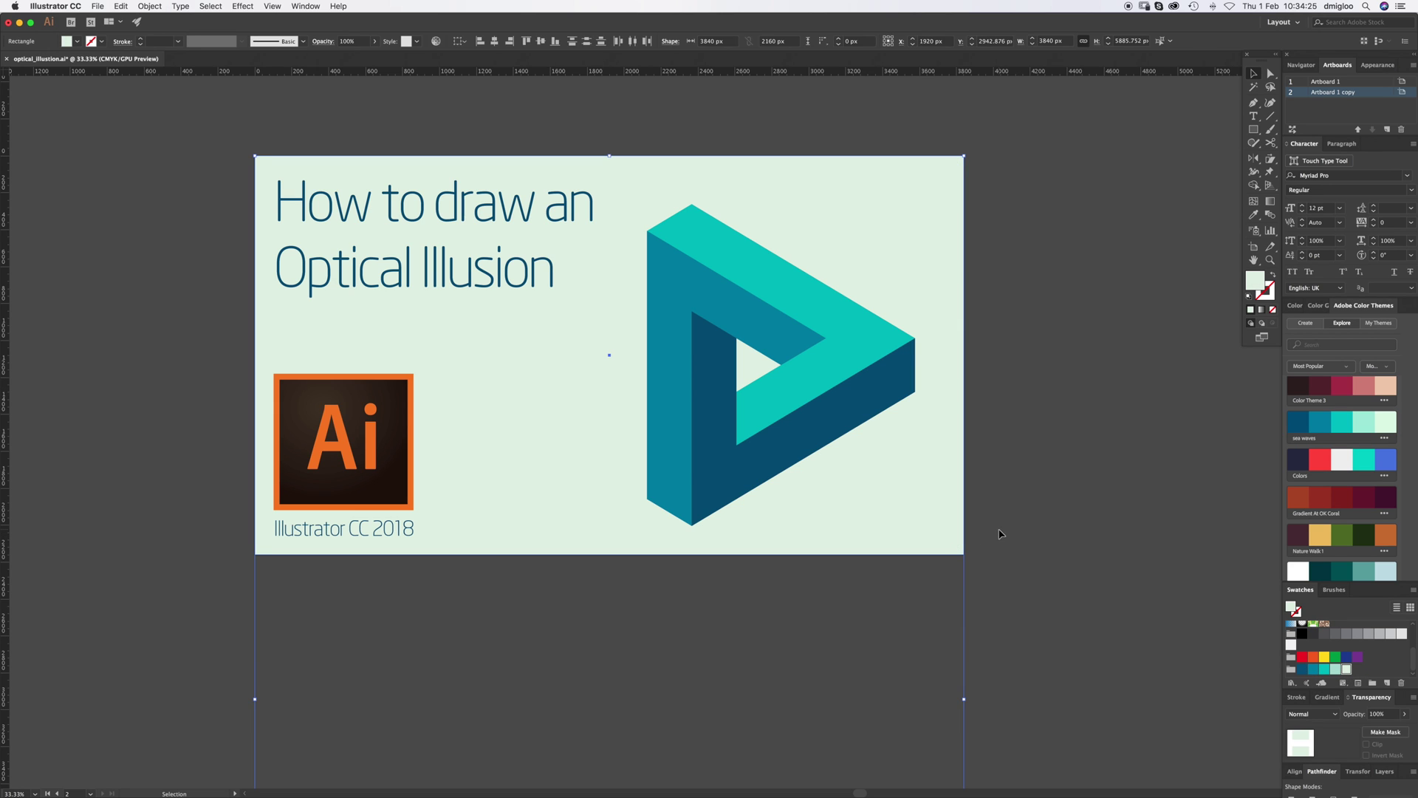
{"action": "left_click", "coordinate": [705, 620]}
{"action": "left_click", "coordinate": [455, 41]}
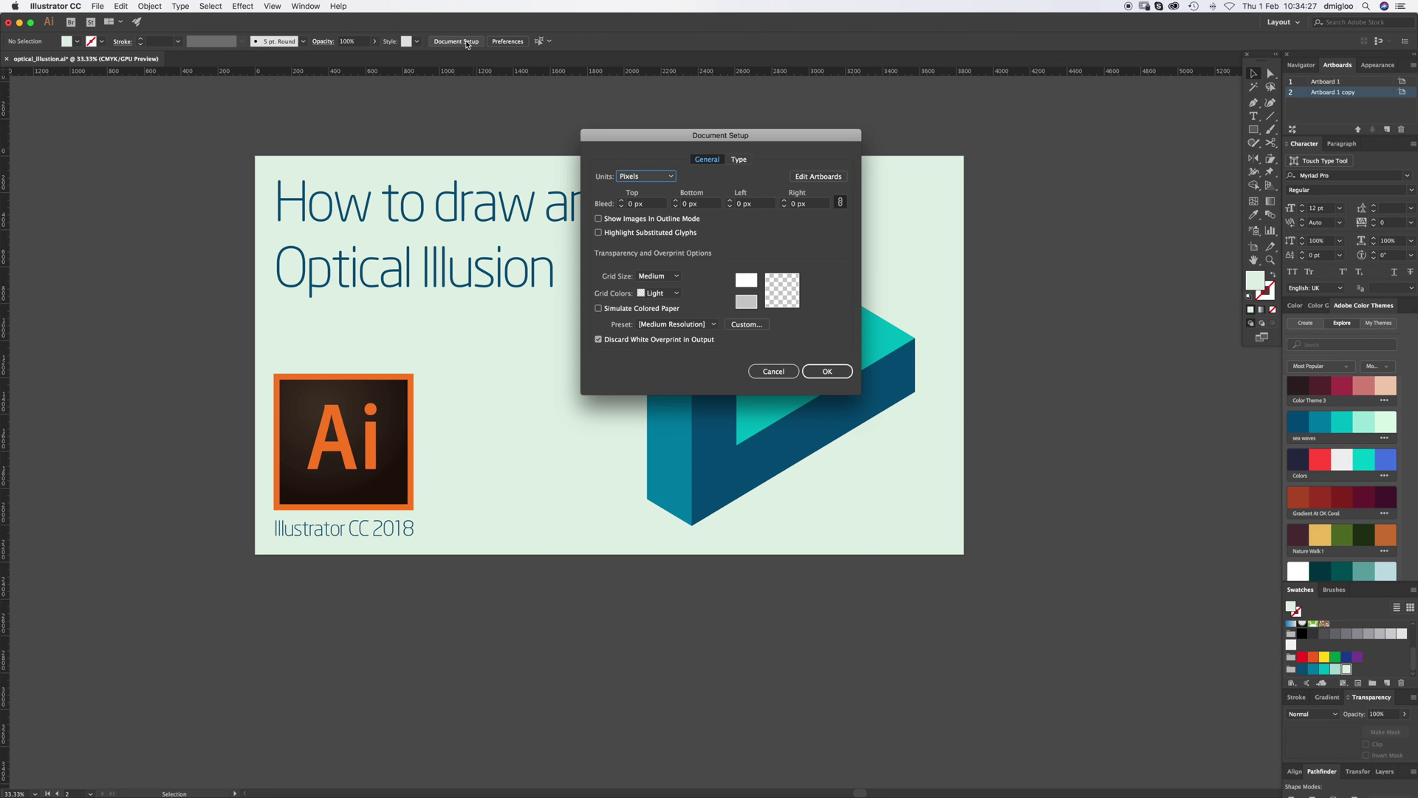
{"action": "left_click", "coordinate": [817, 179]}
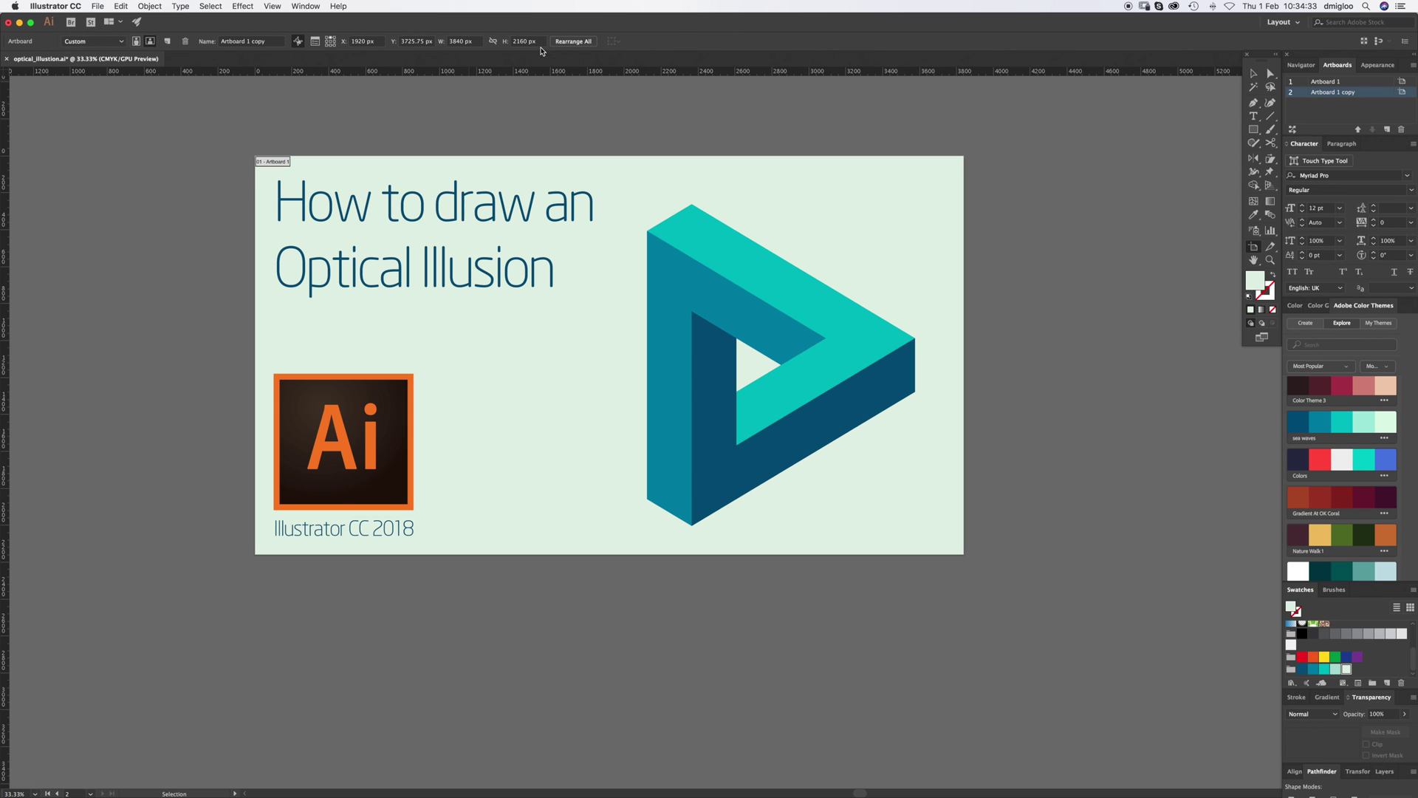
{"action": "key", "text": "Escape"}
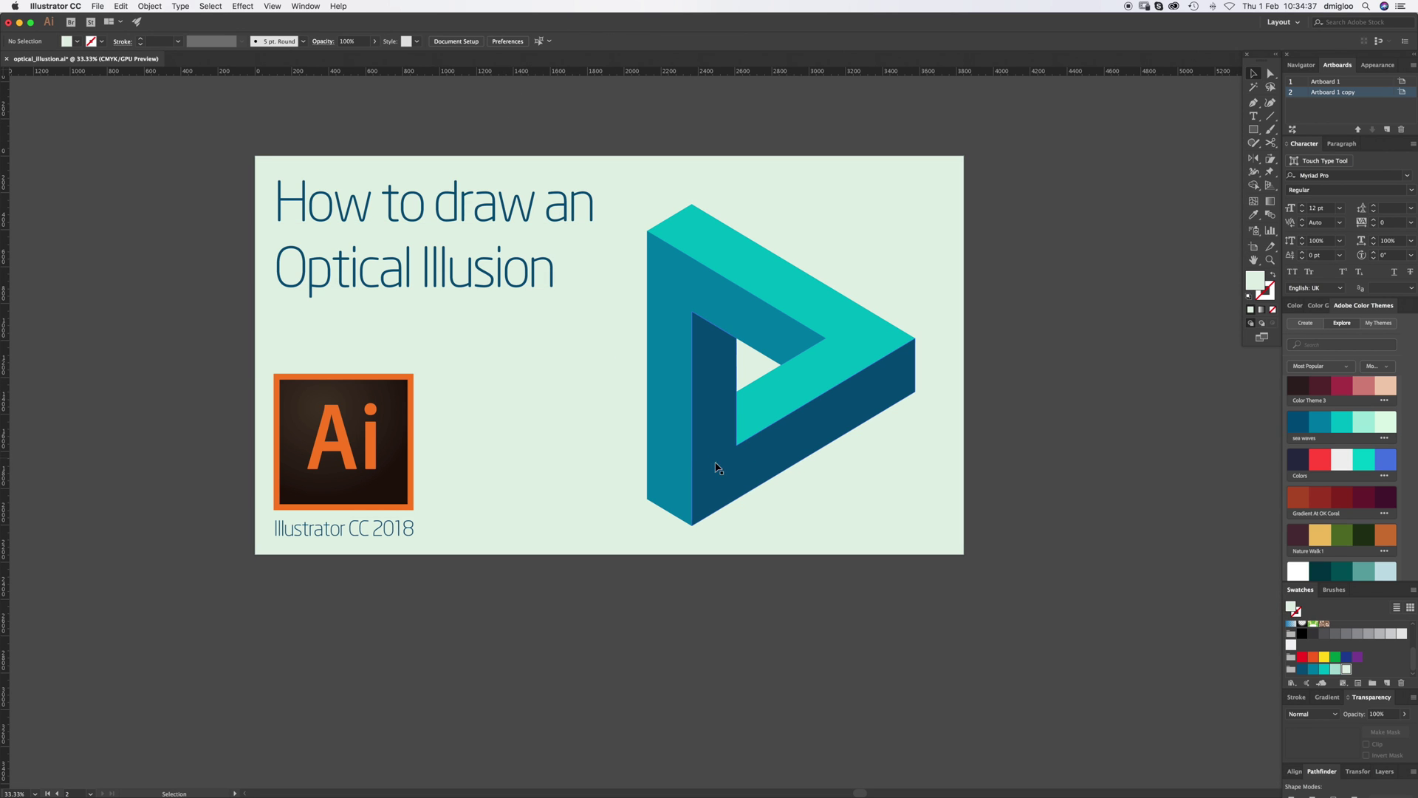
Select the mint background rectangle, then clear the selection
{"action": "left_click_drag", "start_coordinate": [1009, 527], "coordinate": [944, 585]}
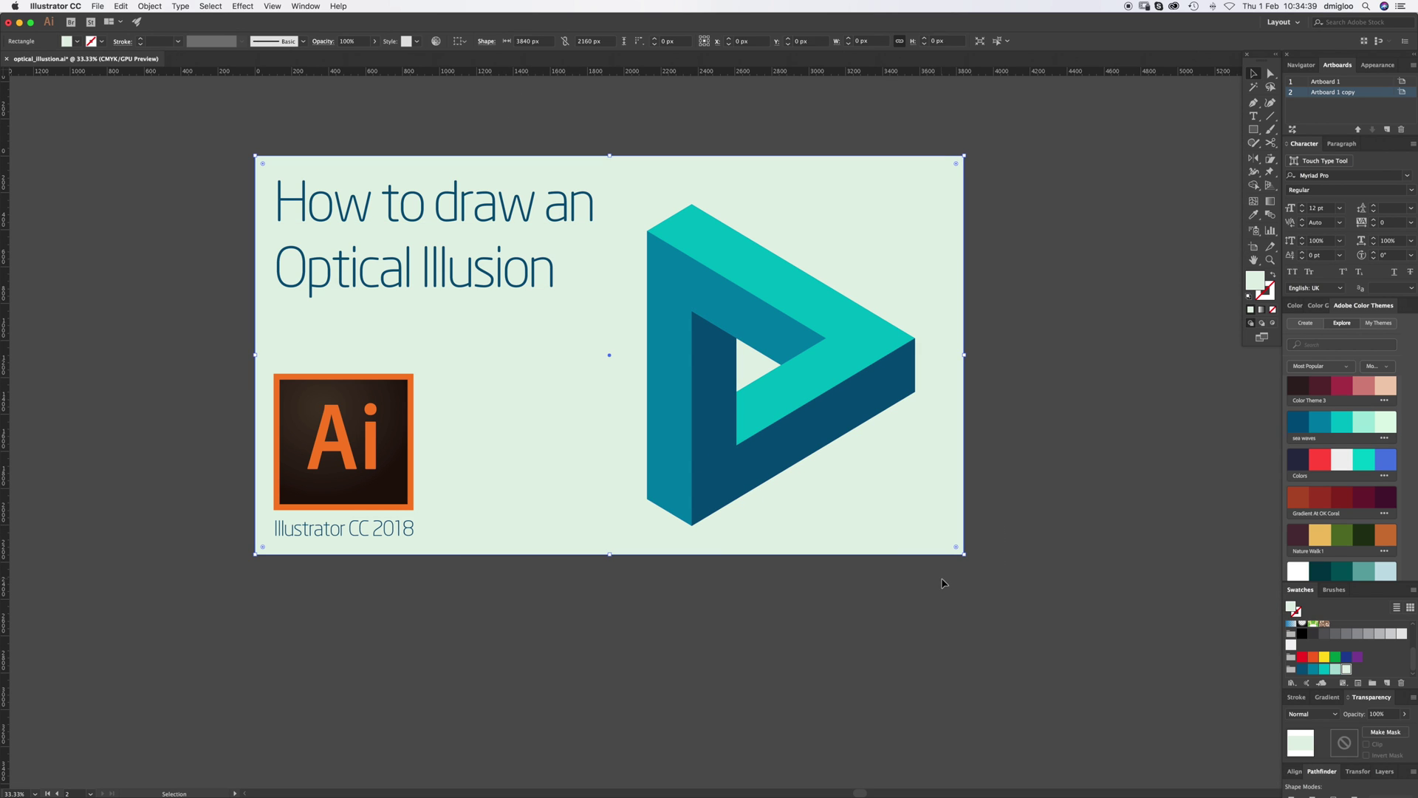
{"action": "left_click", "coordinate": [1254, 130]}
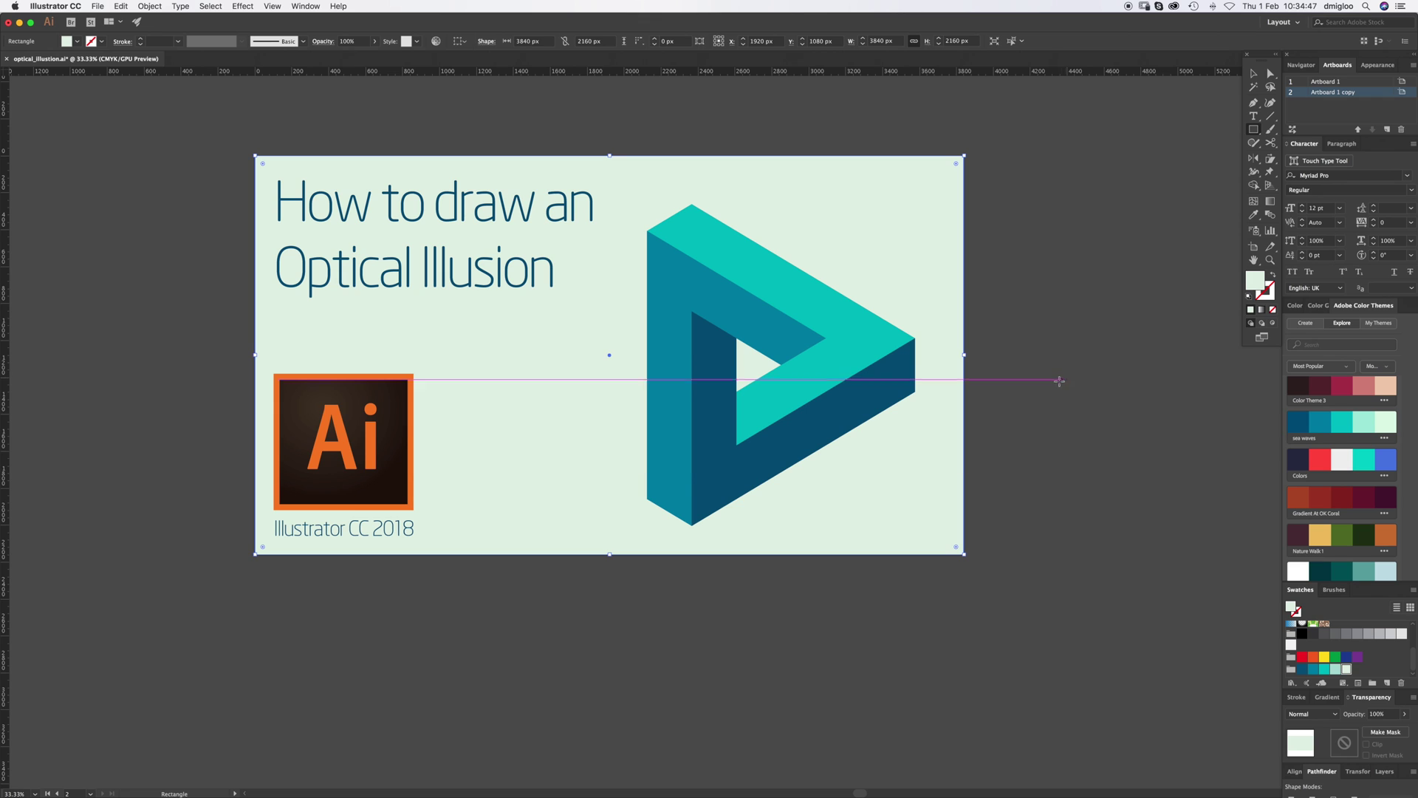
{"action": "key", "text": "v"}
{"action": "left_click", "coordinate": [1030, 393]}
{"action": "left_click_drag", "start_coordinate": [996, 428], "coordinate": [914, 487]}
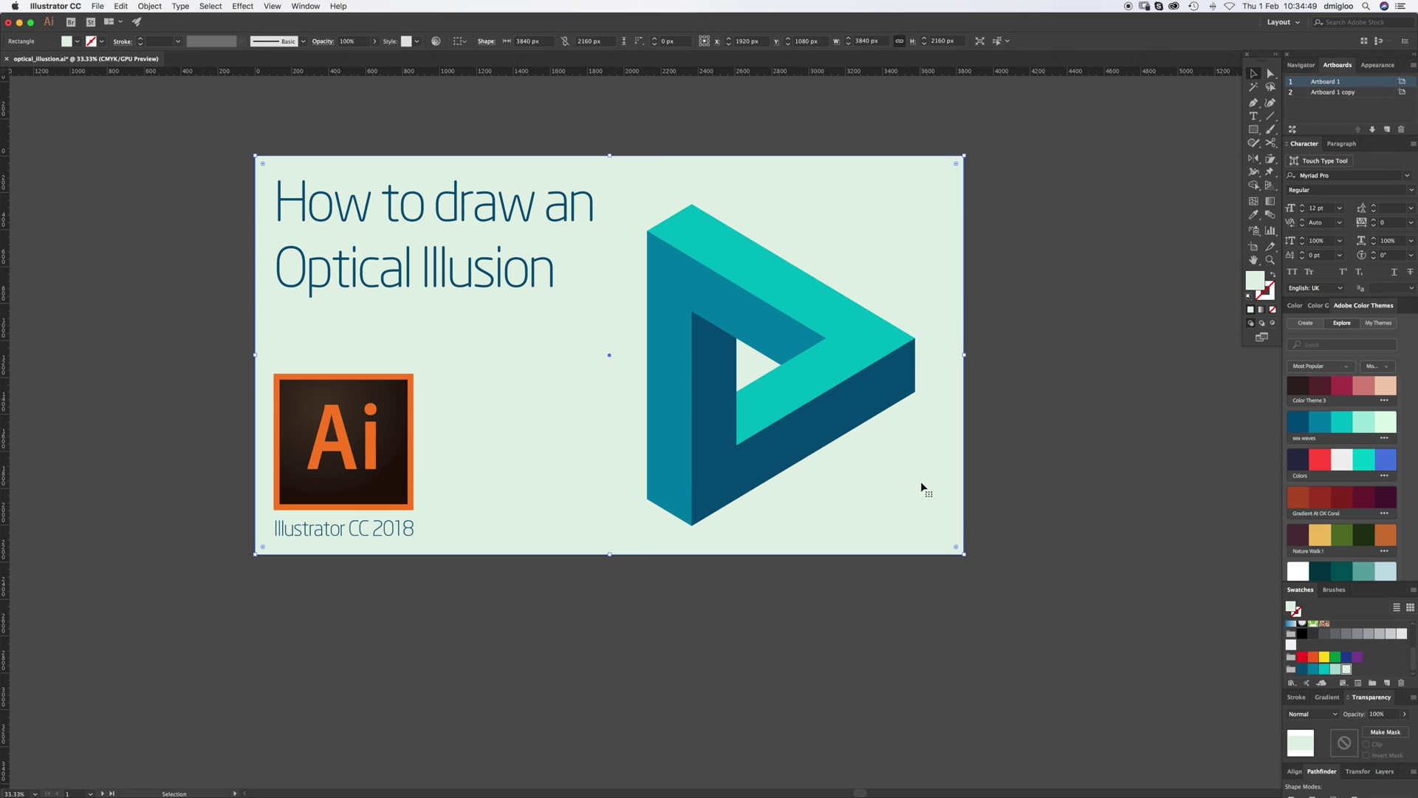
{"action": "key", "text": "super+shift+a"}
Pan down to centre the empty Artboard 1 copy, leaving its background rectangle unmoved and deselected
{"action": "key", "text": "h"}
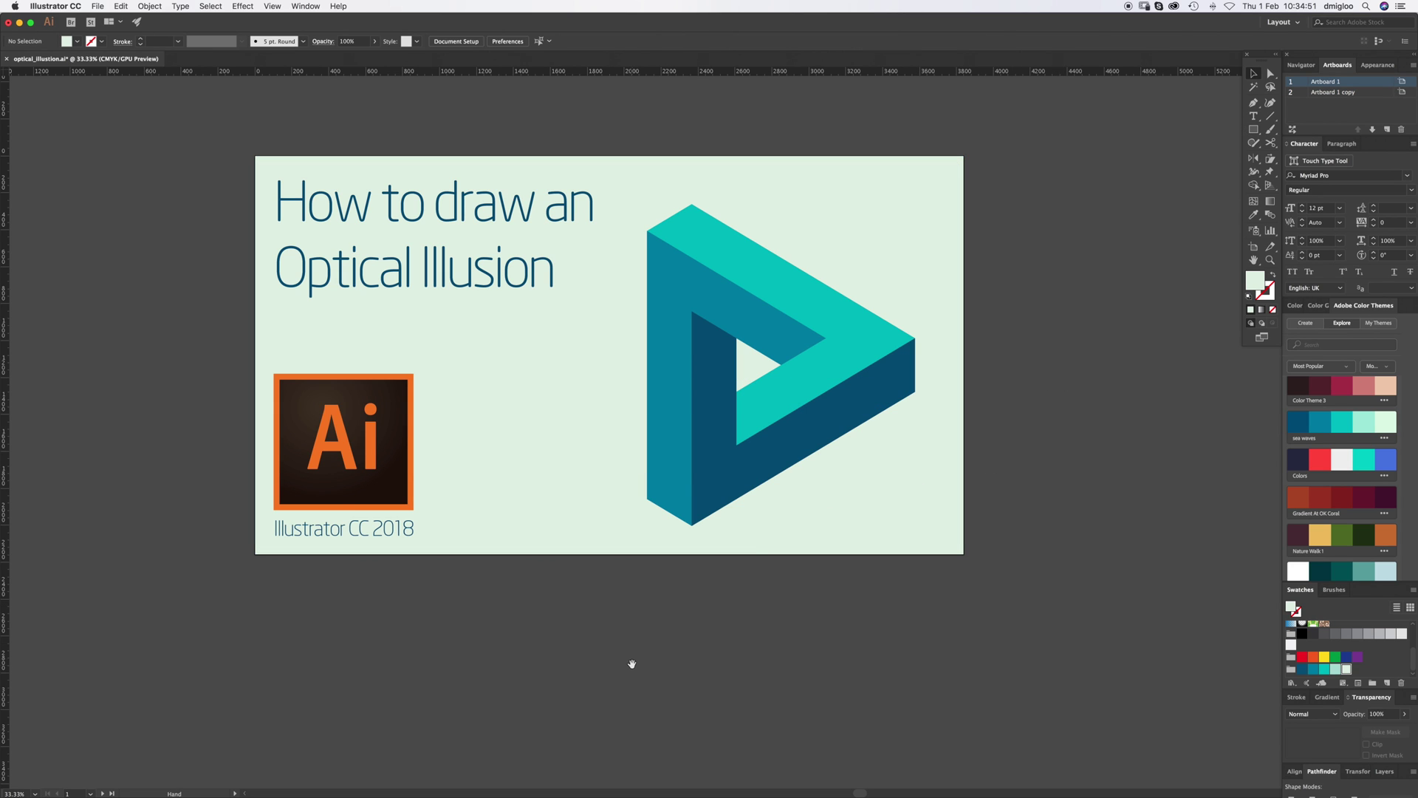
{"action": "left_click_drag", "start_coordinate": [642, 699], "coordinate": [681, 290]}
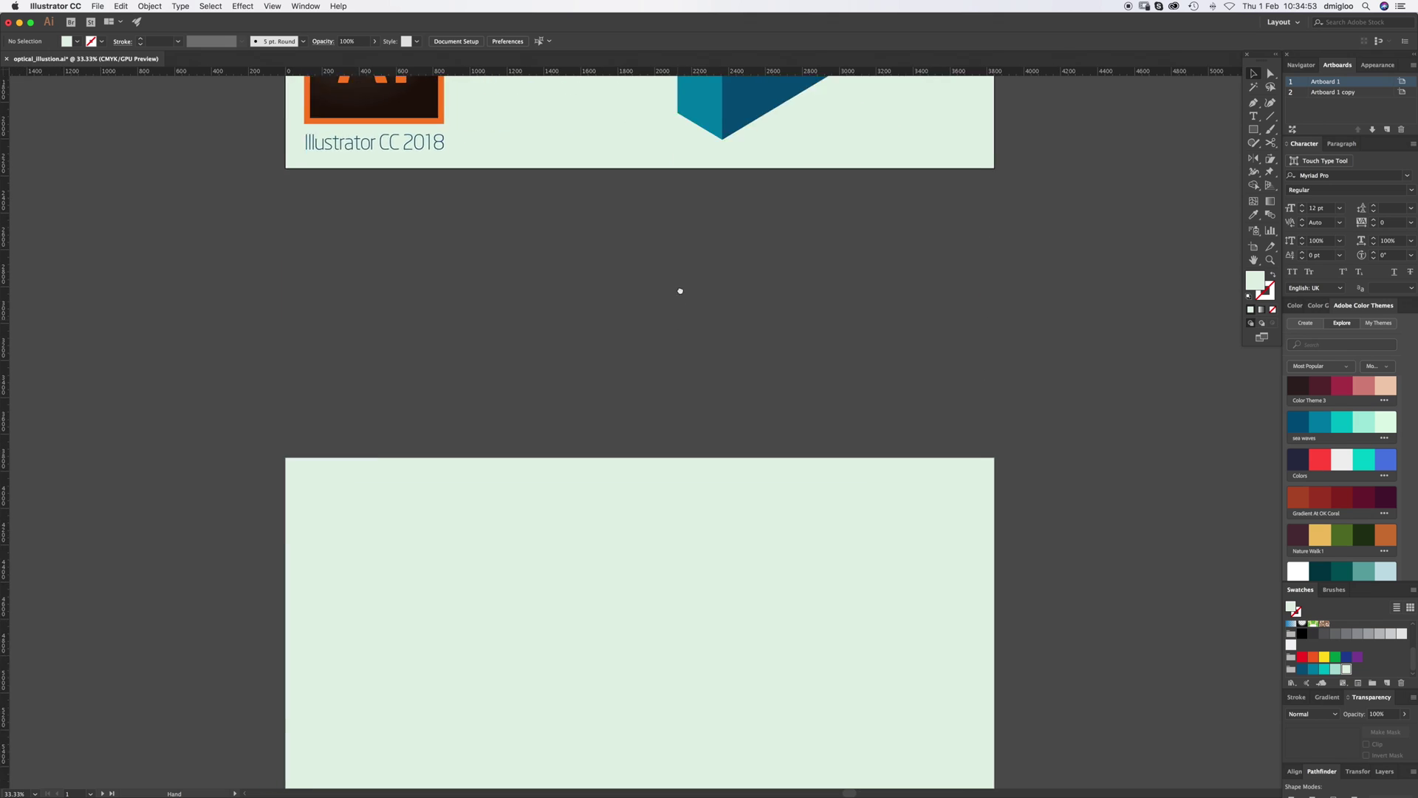
{"action": "scroll", "coordinate": [672, 367], "scroll_direction": "down", "scroll_amount": 5}
{"action": "scroll", "coordinate": [712, 472], "scroll_direction": "down", "scroll_amount": 3}
{"action": "key", "text": "v"}
{"action": "left_click", "coordinate": [732, 463]}
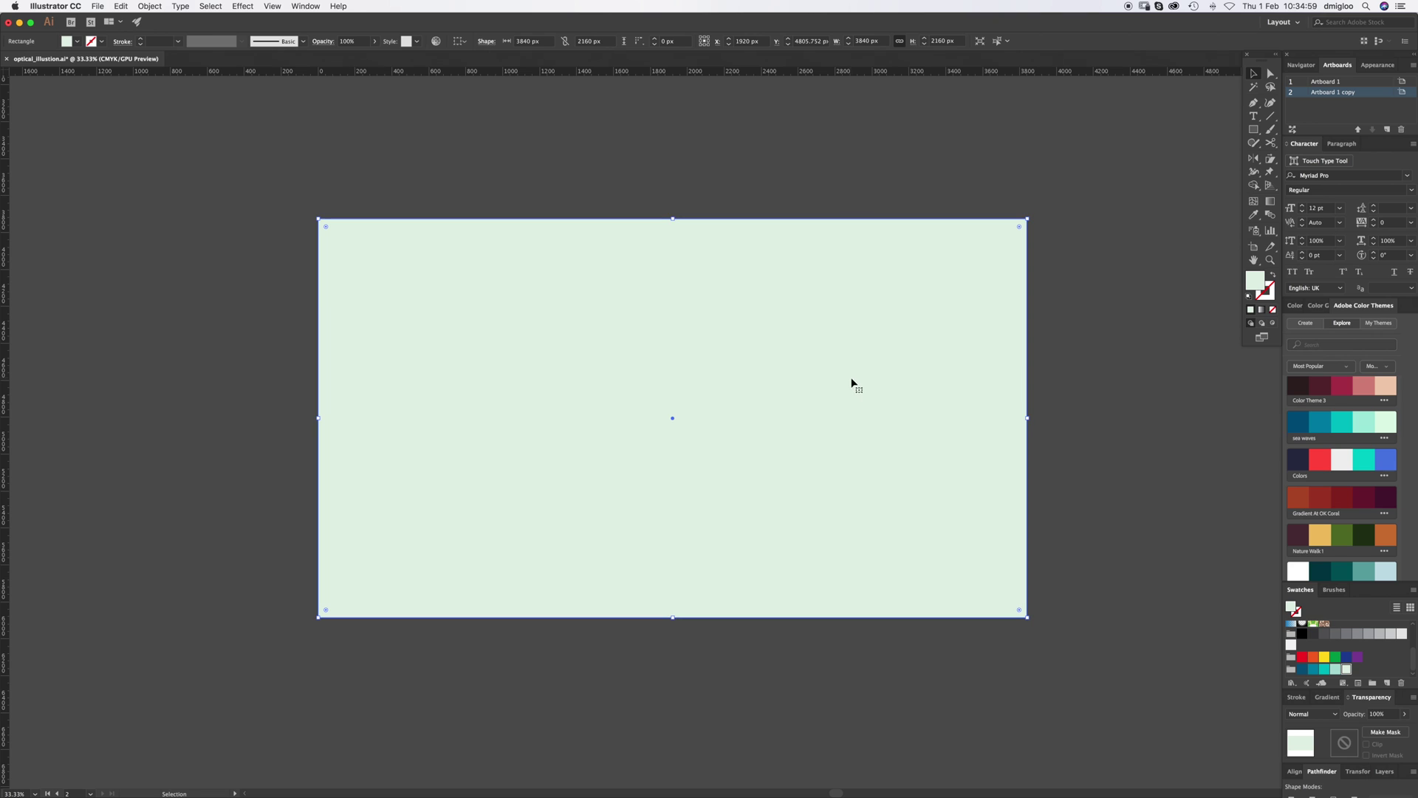
{"action": "left_click_drag", "start_coordinate": [857, 380], "coordinate": [835, 428]}
{"action": "key", "text": "super+z"}
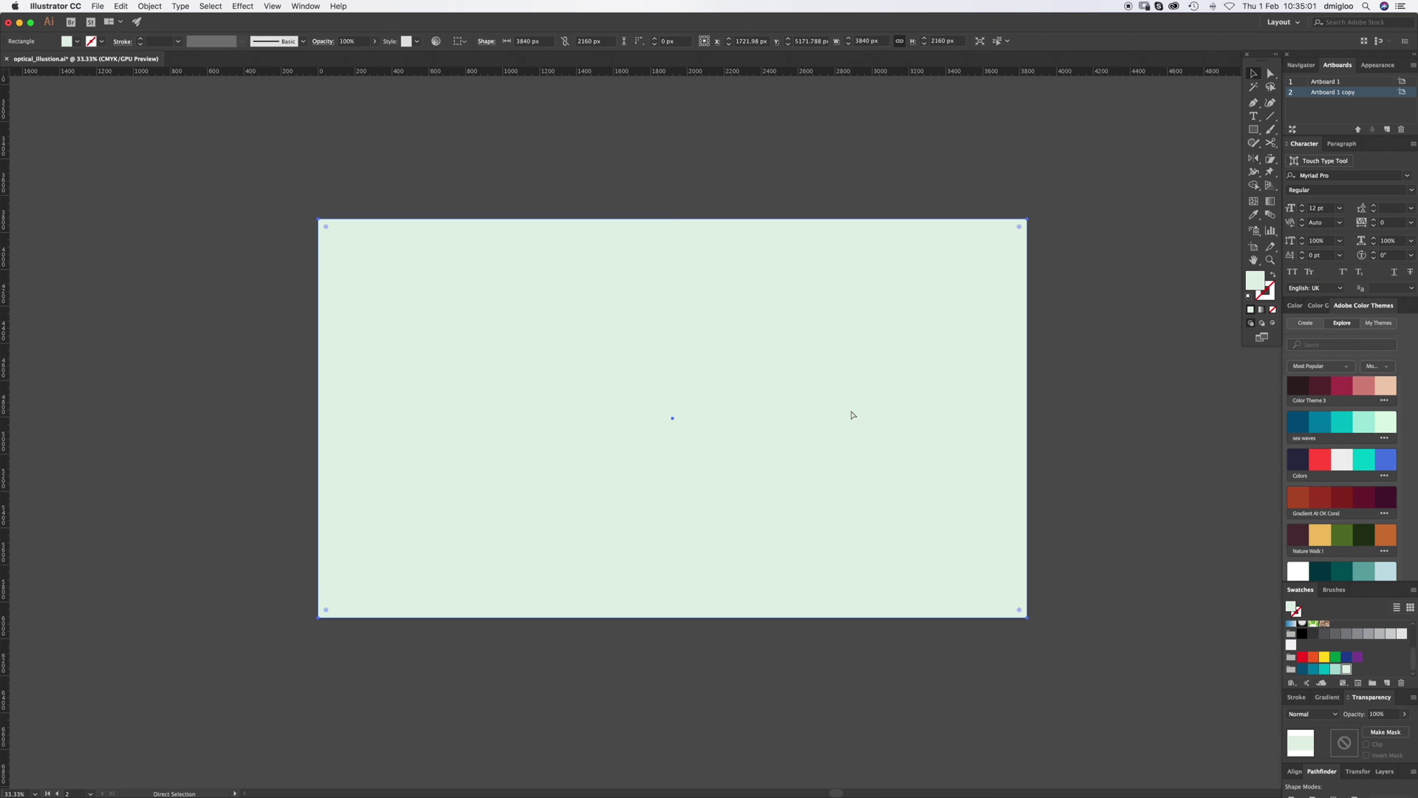
{"action": "key", "text": "super+shift+a"}
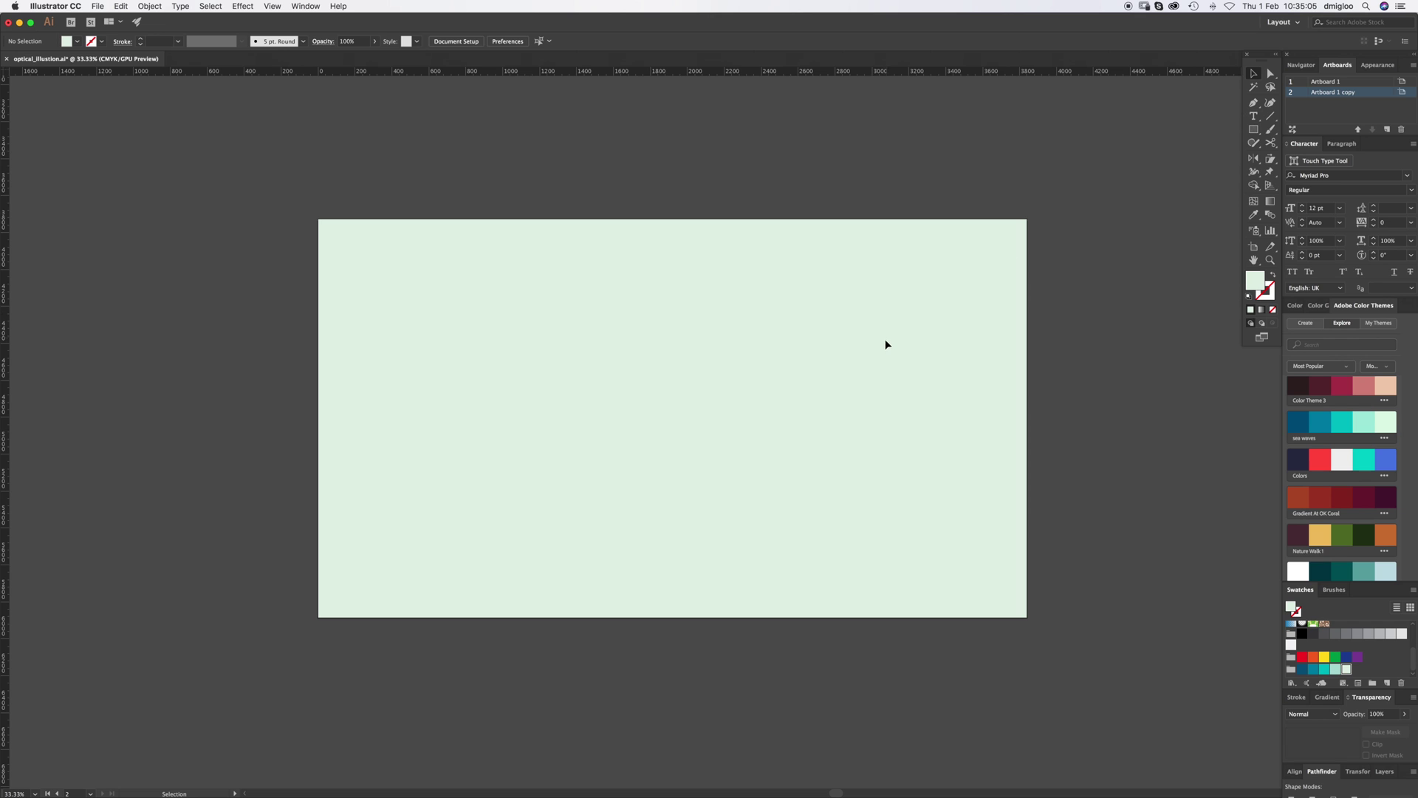
Draw a diagonal Pen line from above the triangle to beside its right tip
{"action": "key", "text": "p"}
{"action": "scroll", "coordinate": [738, 310], "scroll_direction": "up", "scroll_amount": 10}
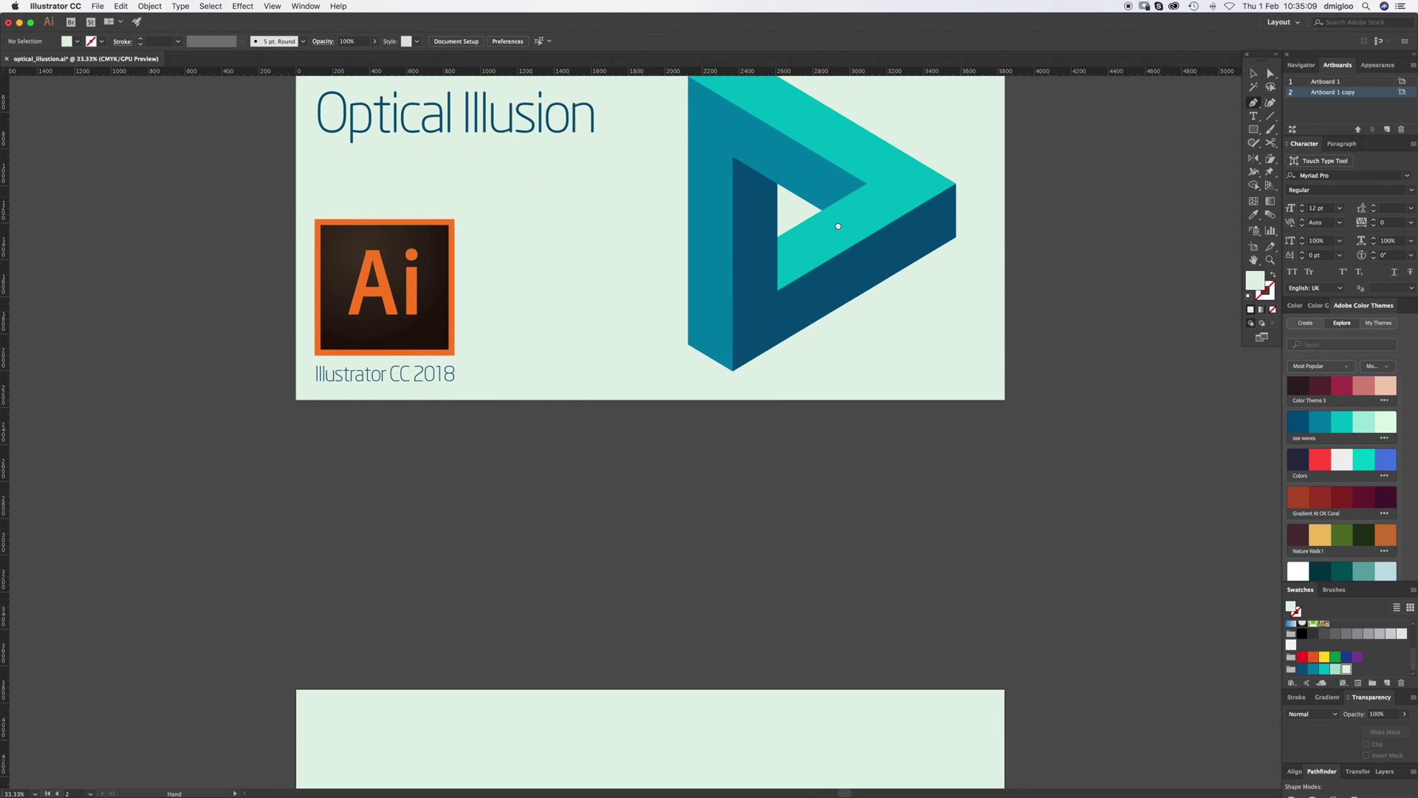
{"action": "scroll", "coordinate": [834, 221], "scroll_direction": "up", "scroll_amount": 3}
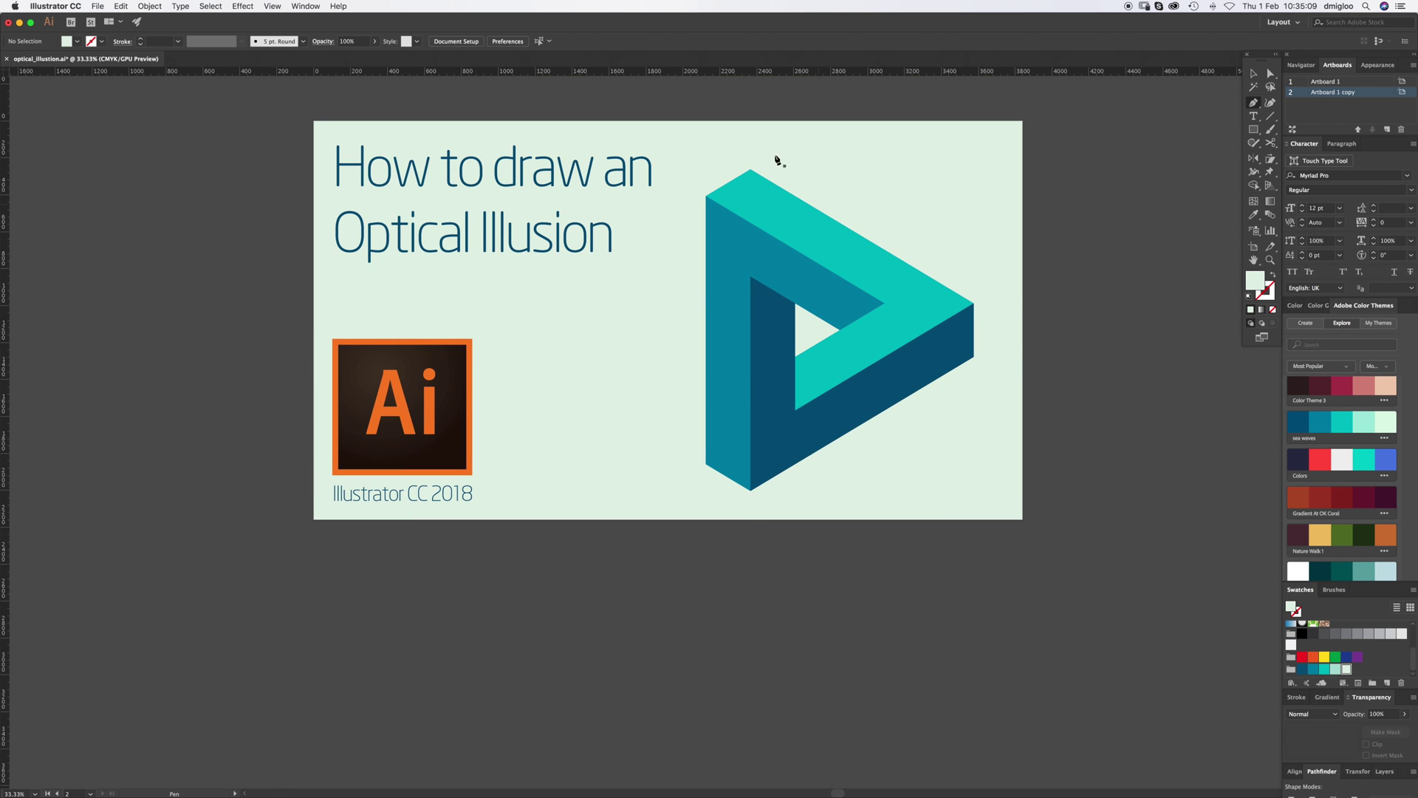
{"action": "left_click", "coordinate": [737, 141]}
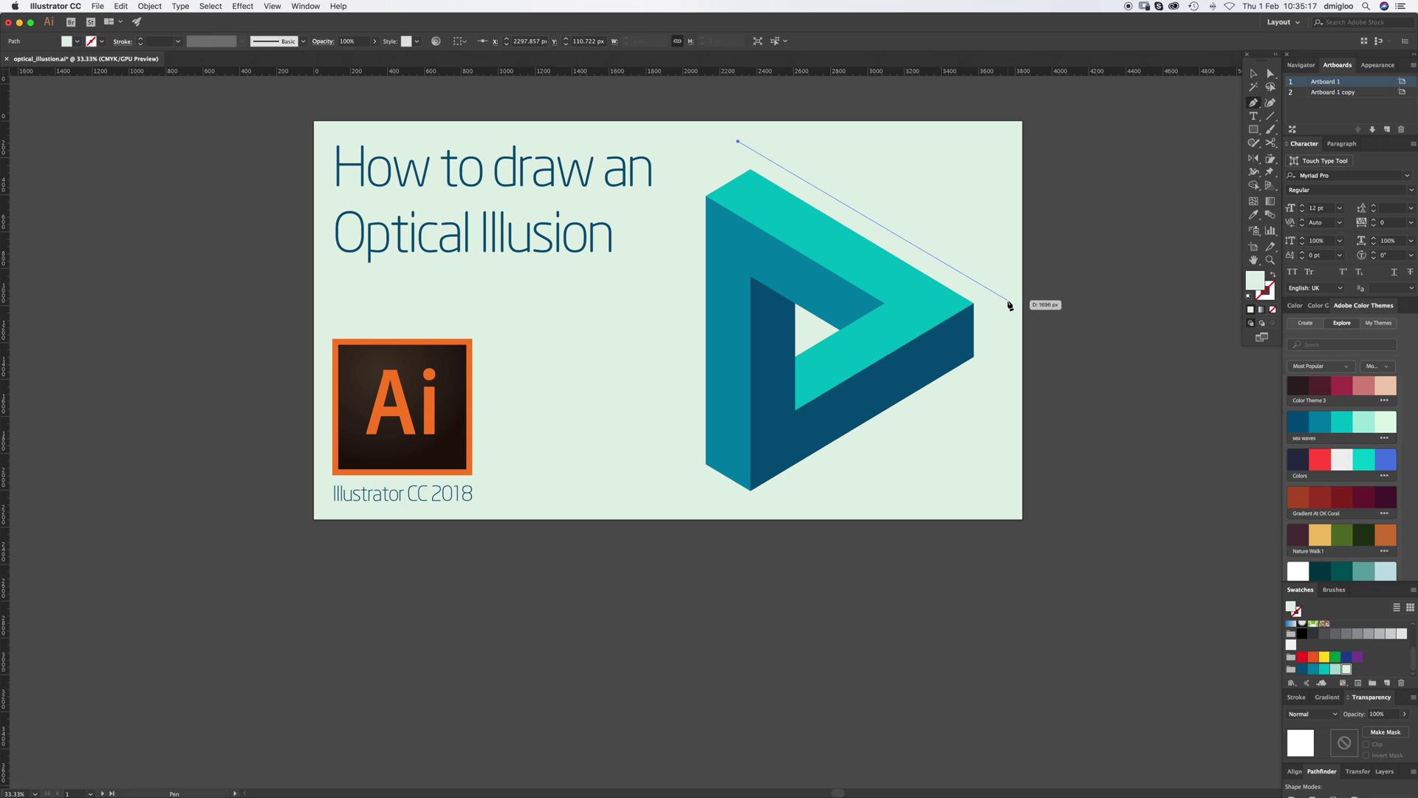
{"action": "left_click", "coordinate": [1006, 301]}
{"action": "key", "text": "v"}
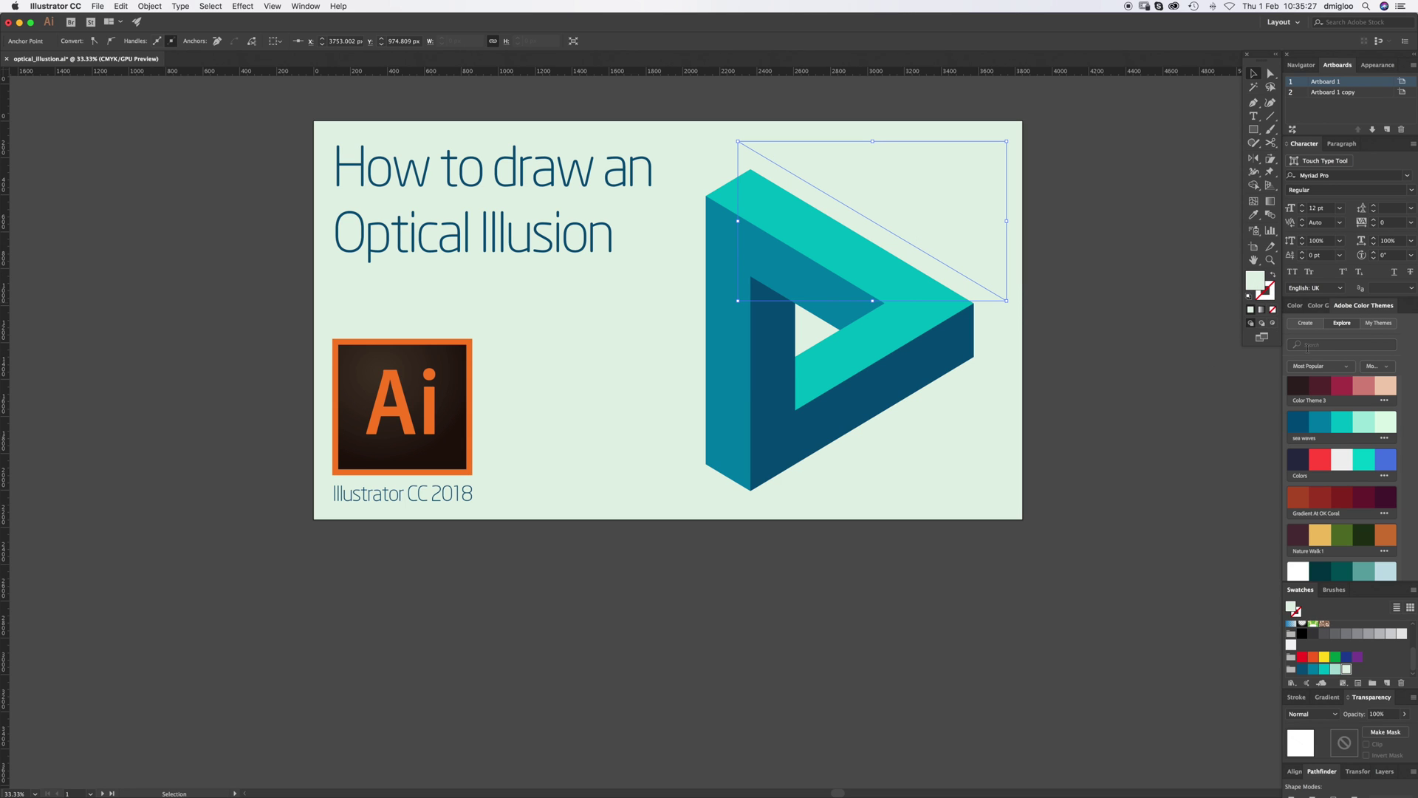
Give the line no fill, a red stroke and a 2 px weight
{"action": "left_click", "coordinate": [1297, 305]}
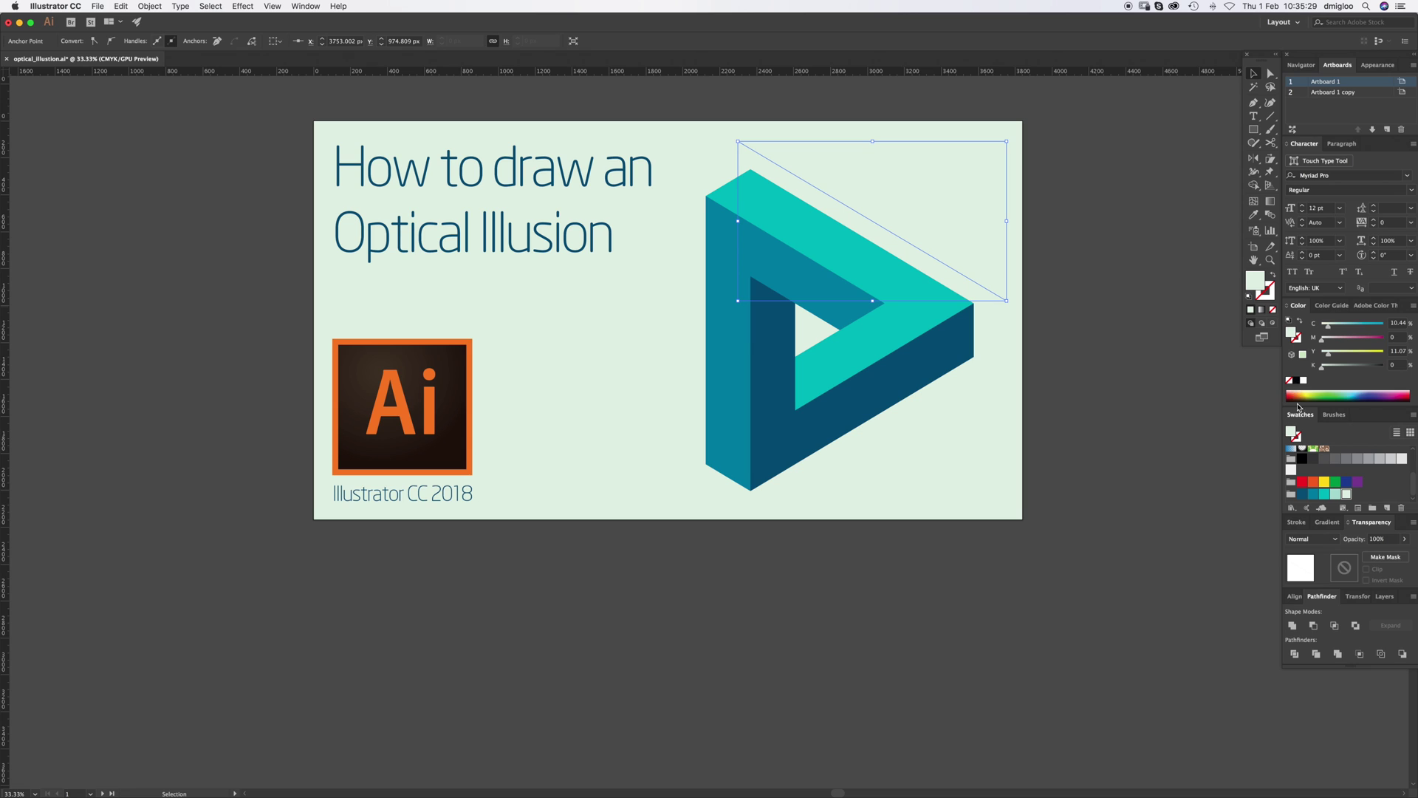
{"action": "left_click", "coordinate": [1290, 382]}
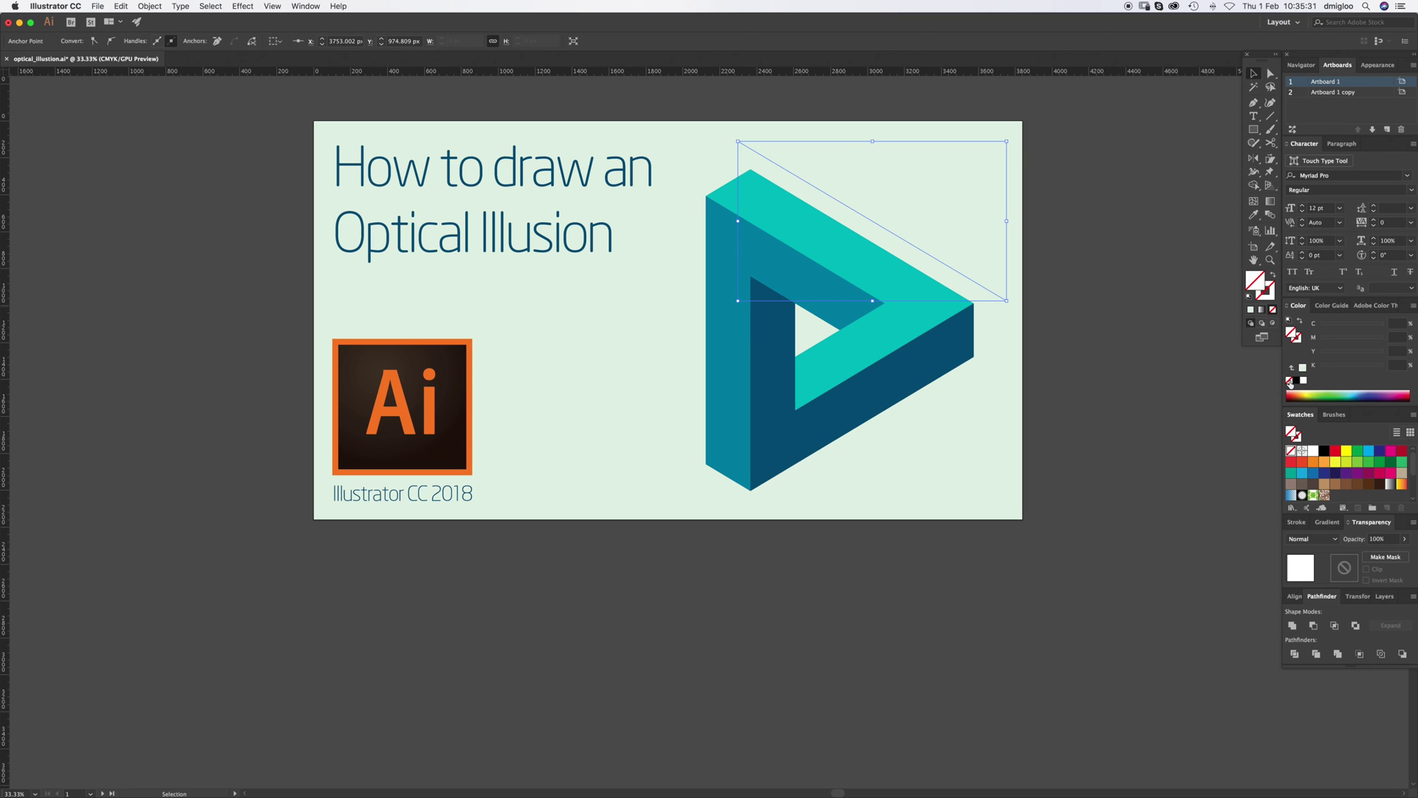
{"action": "left_click", "coordinate": [1270, 294]}
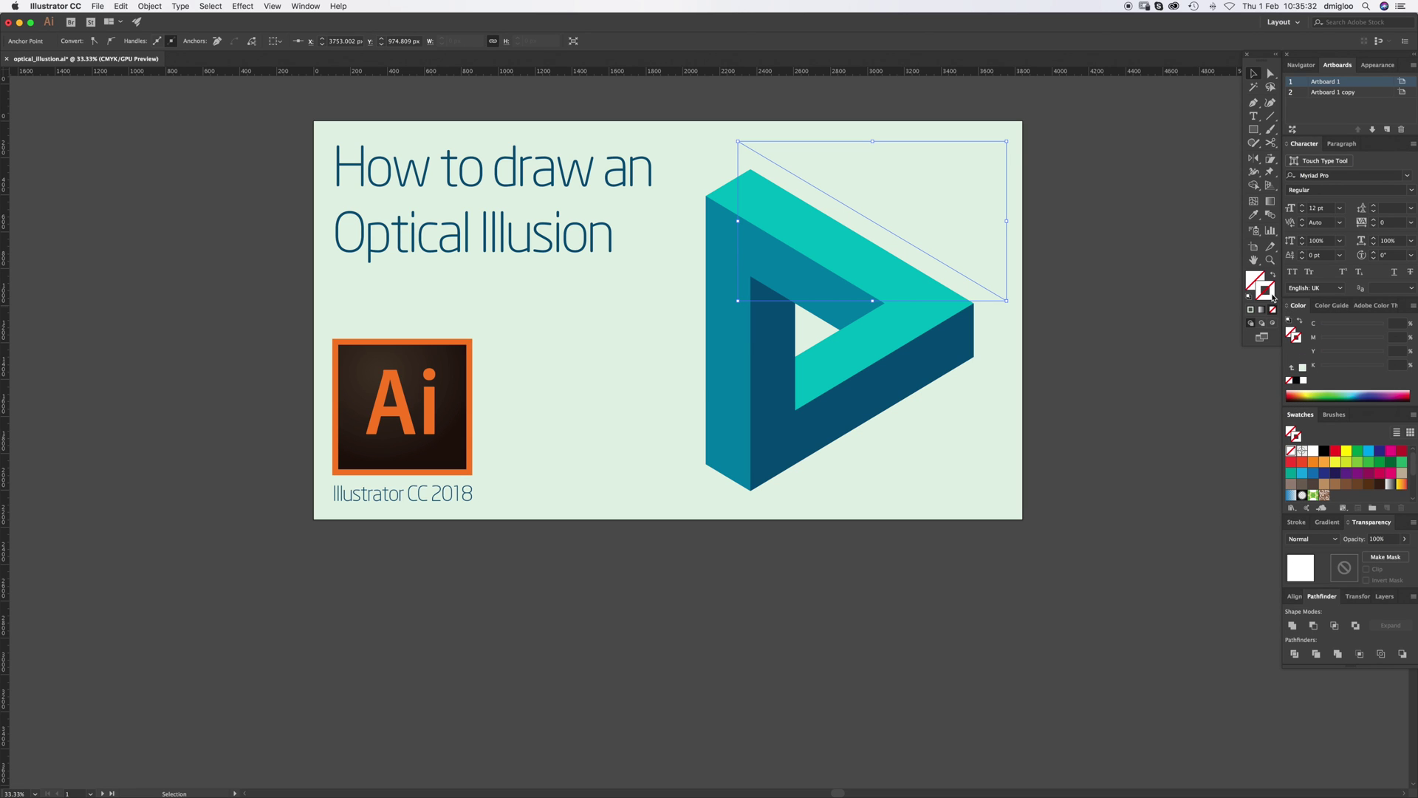
{"action": "left_click", "coordinate": [1335, 452]}
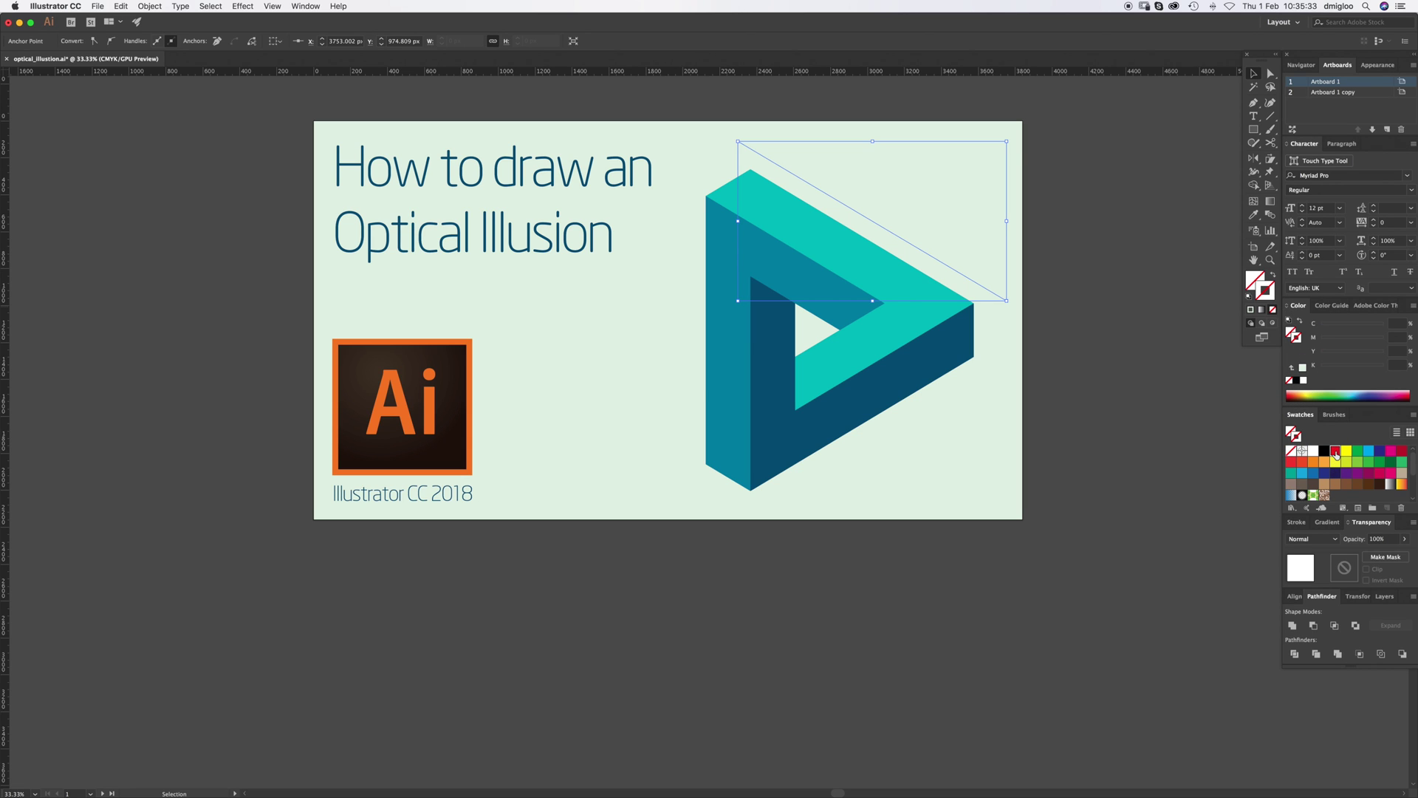
{"action": "left_click", "coordinate": [1290, 521]}
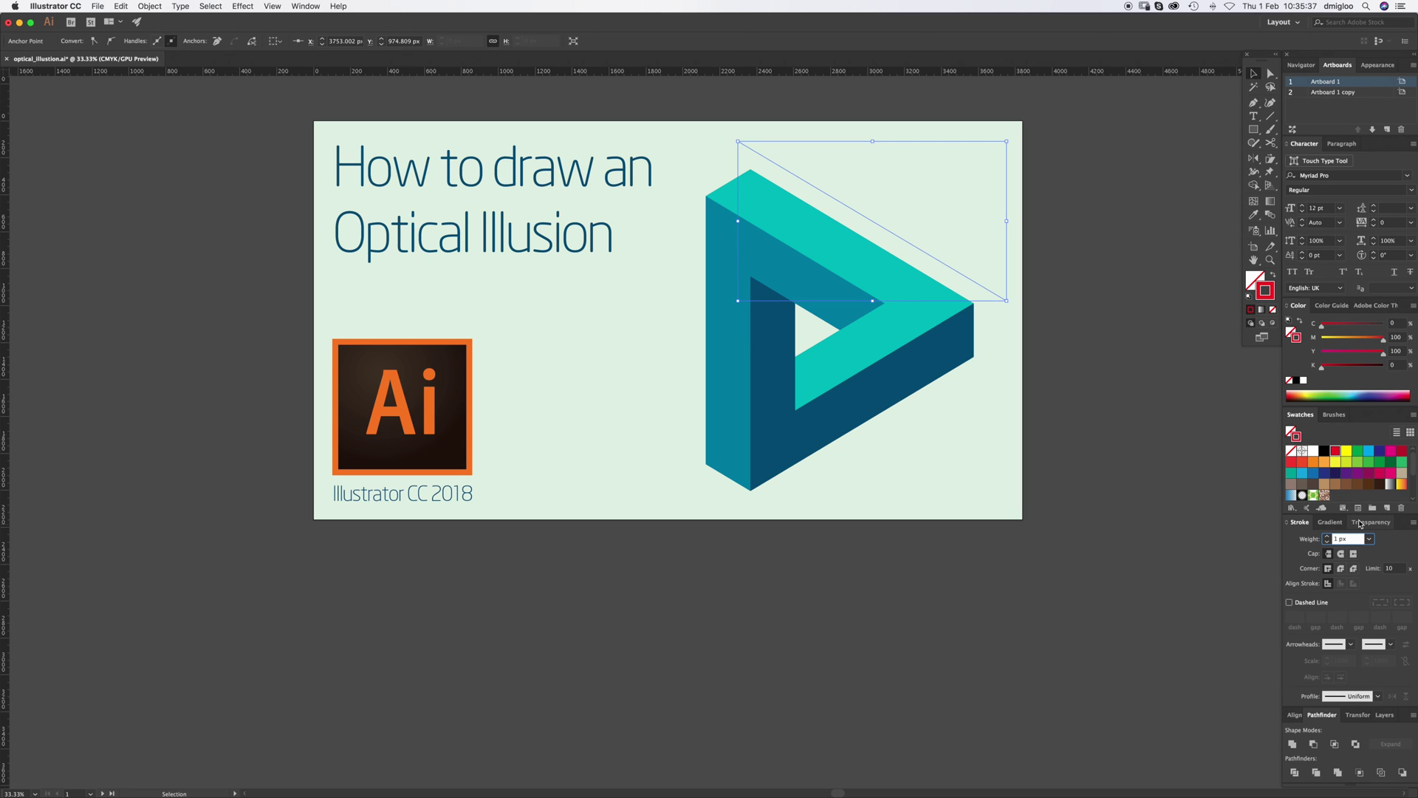
{"action": "left_click", "coordinate": [1058, 337]}
Move the red line onto the second artboard and drag out an offset copy below it
{"action": "left_click_drag", "start_coordinate": [944, 264], "coordinate": [842, 555]}
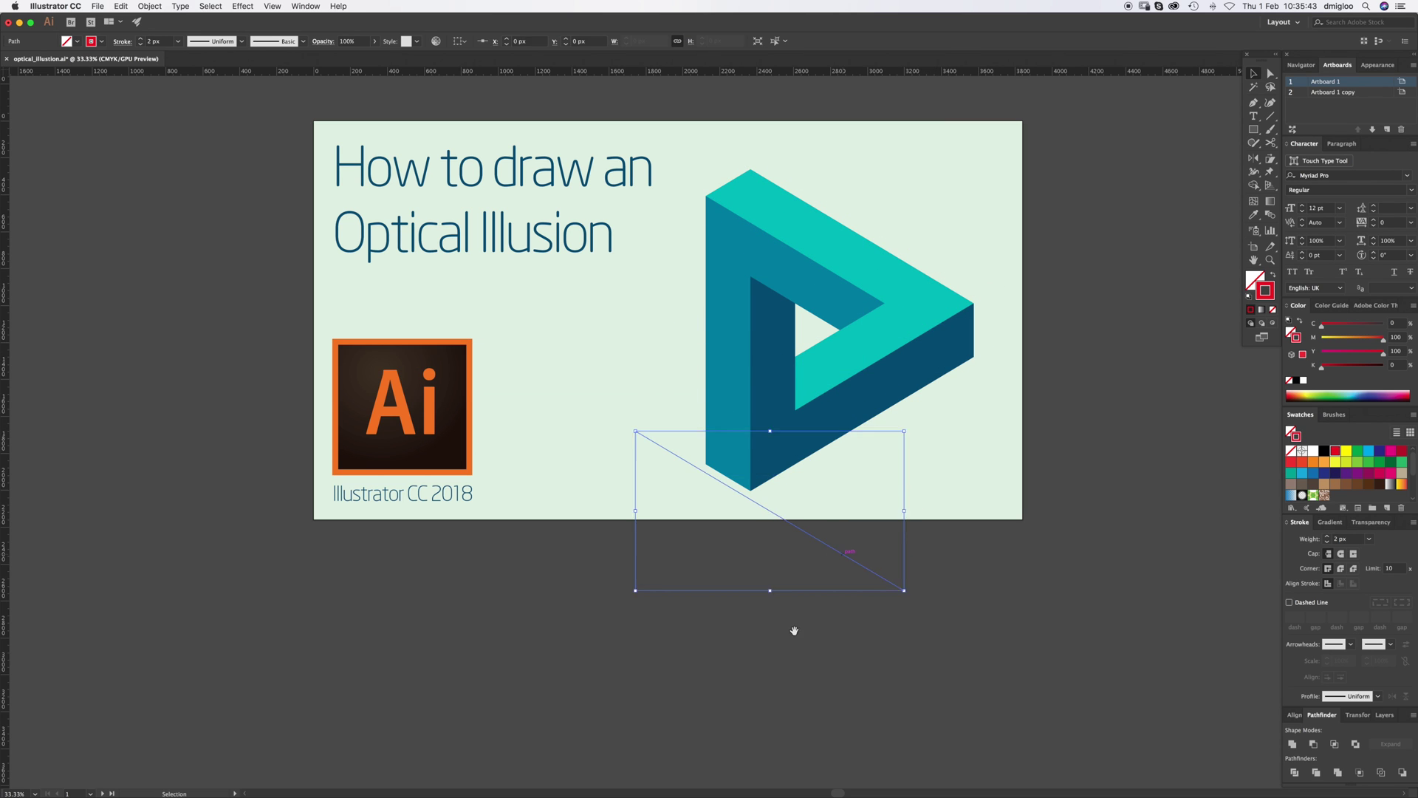
{"action": "scroll", "coordinate": [751, 200], "scroll_direction": "down", "scroll_amount": 10}
{"action": "left_click_drag", "start_coordinate": [821, 118], "coordinate": [772, 561]}
{"action": "scroll", "coordinate": [739, 517], "scroll_direction": "down", "scroll_amount": 5}
{"action": "scroll", "coordinate": [720, 387], "scroll_direction": "up", "scroll_amount": 1}
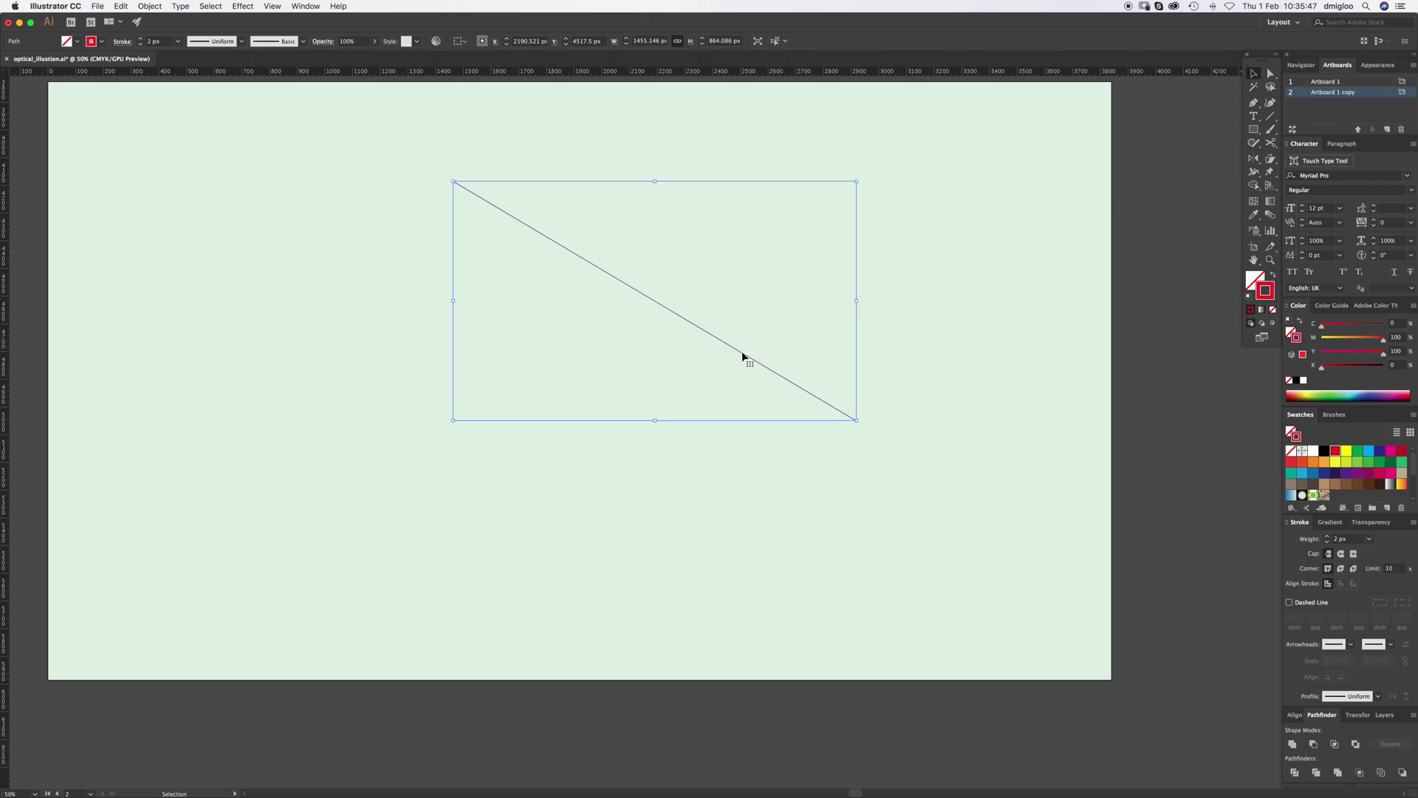
{"action": "left_click_drag", "start_coordinate": [743, 357], "coordinate": [751, 286]}
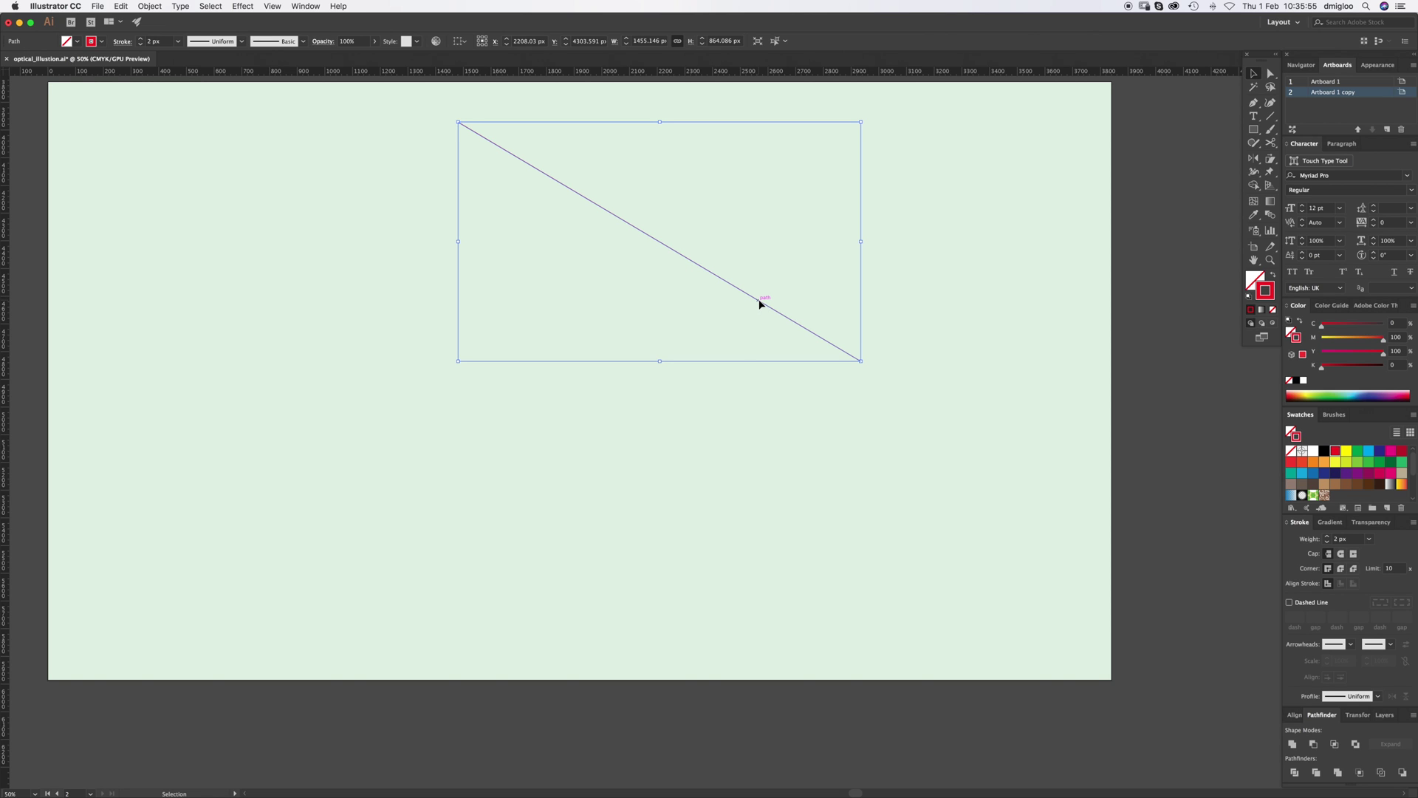
{"action": "left_click_drag", "start_coordinate": [759, 303], "coordinate": [741, 375]}
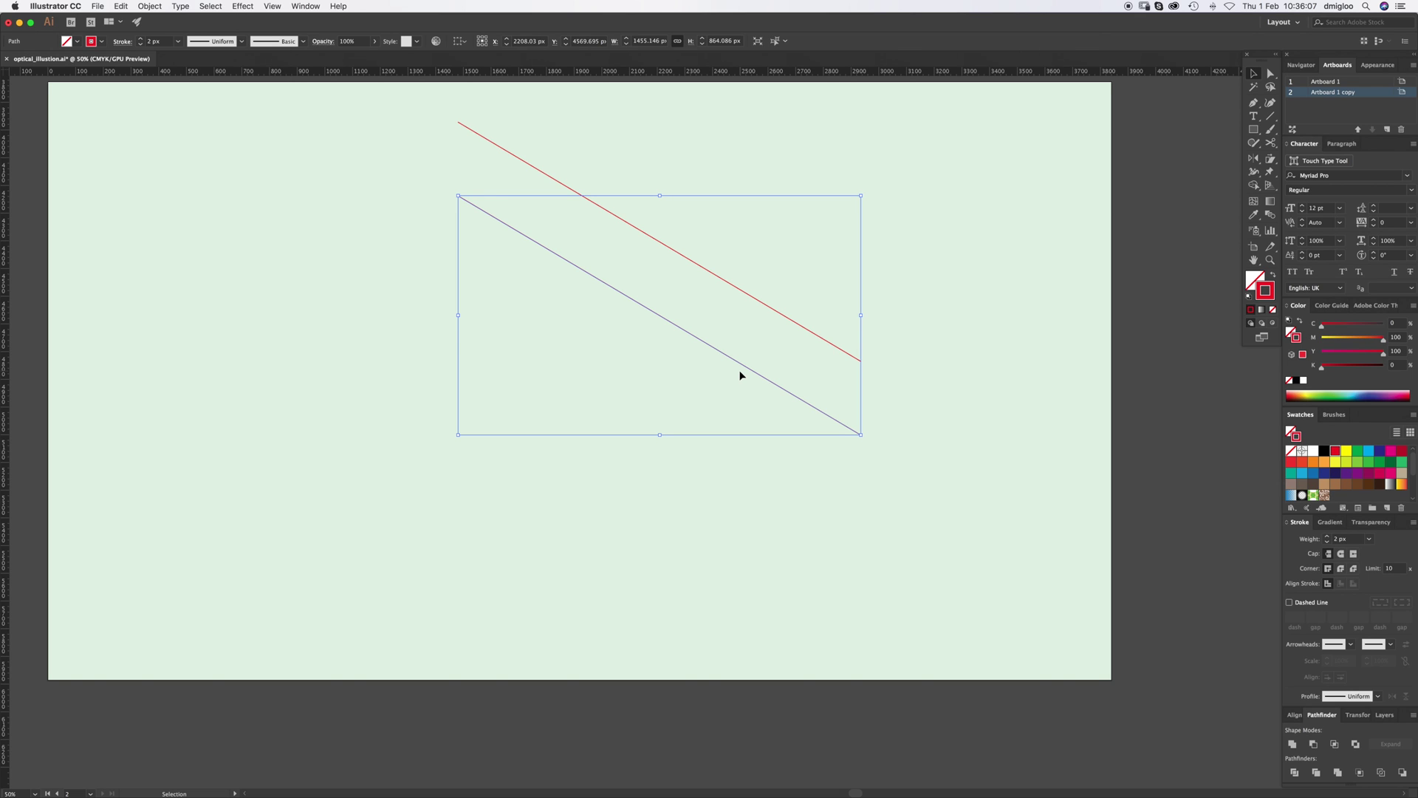
Repeat the copy with Transform Again (Cmd+D) to get seven parallel lines, then select them all
{"action": "key", "text": "a"}
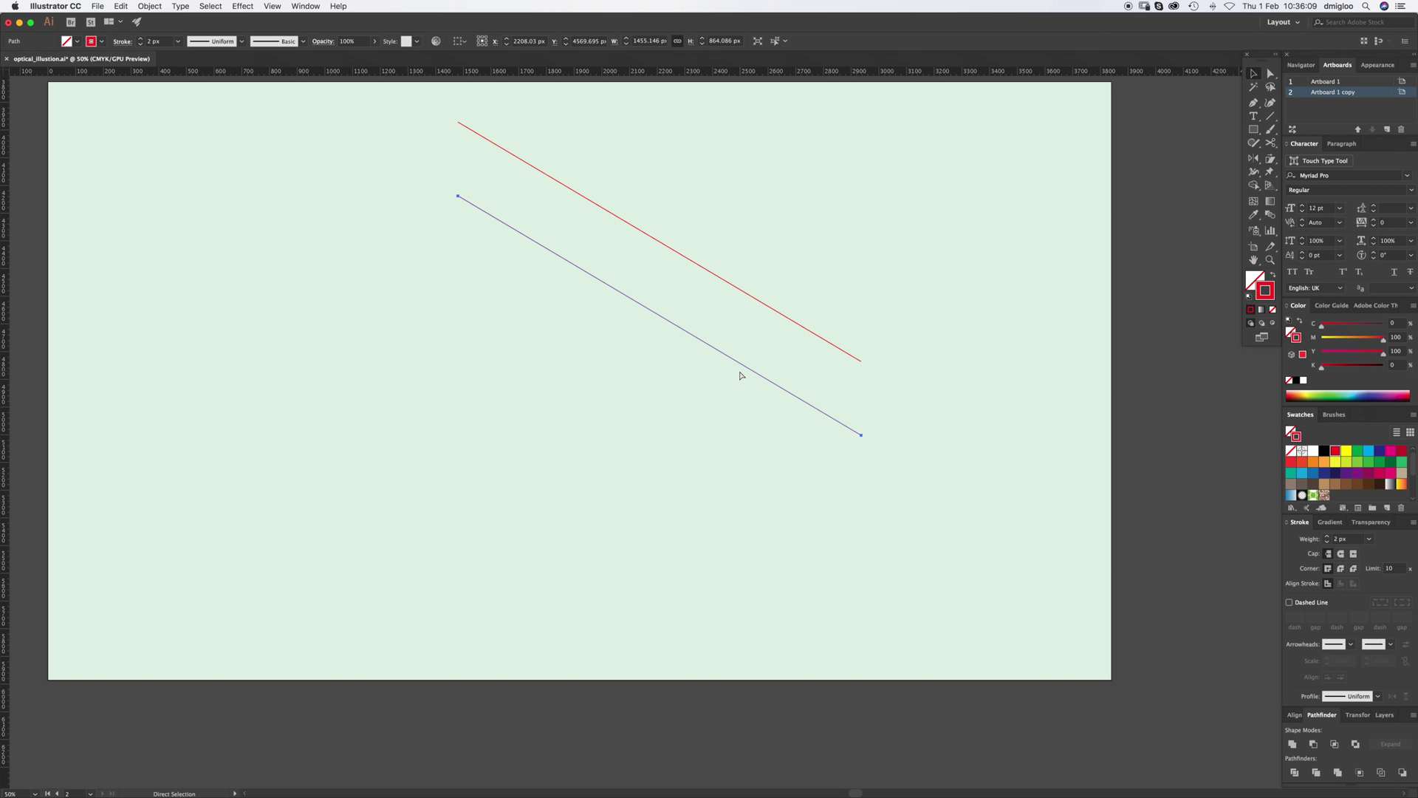
{"action": "key", "text": "super+d"}
{"action": "key", "text": "super+d"}
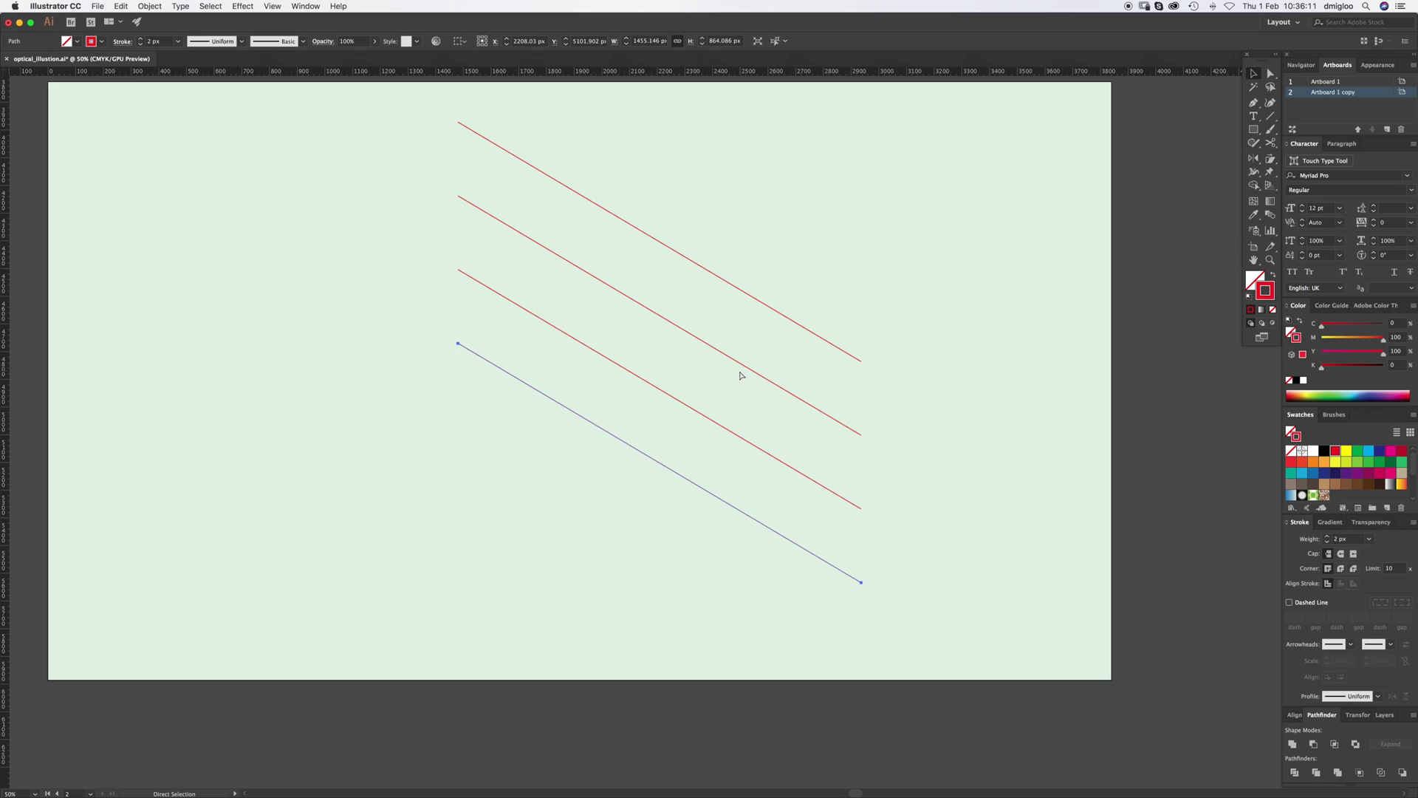
{"action": "key", "text": "super+d"}
{"action": "key", "text": "super+d"}
{"action": "key", "text": "super+d"}
{"action": "key", "text": "v"}
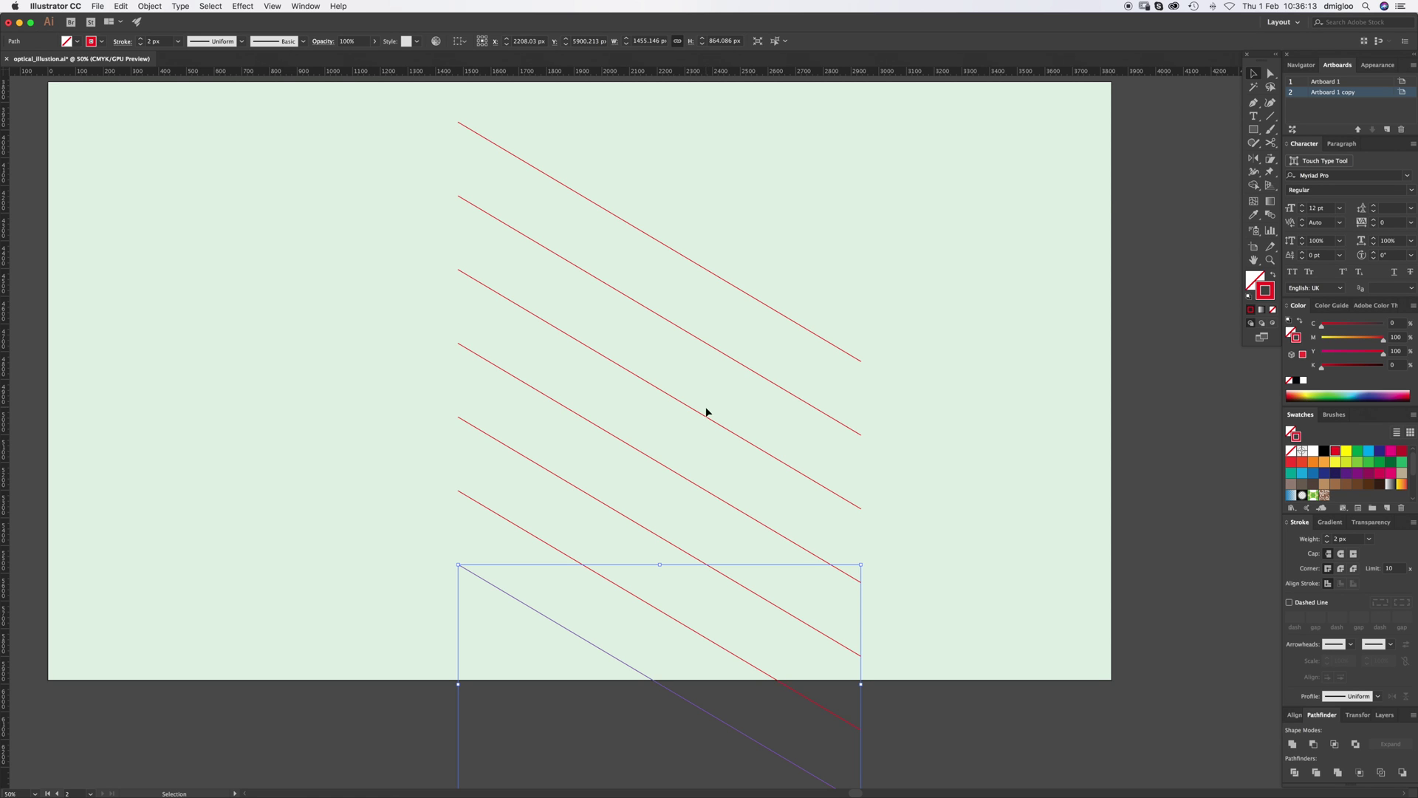
{"action": "key", "text": "super+minus"}
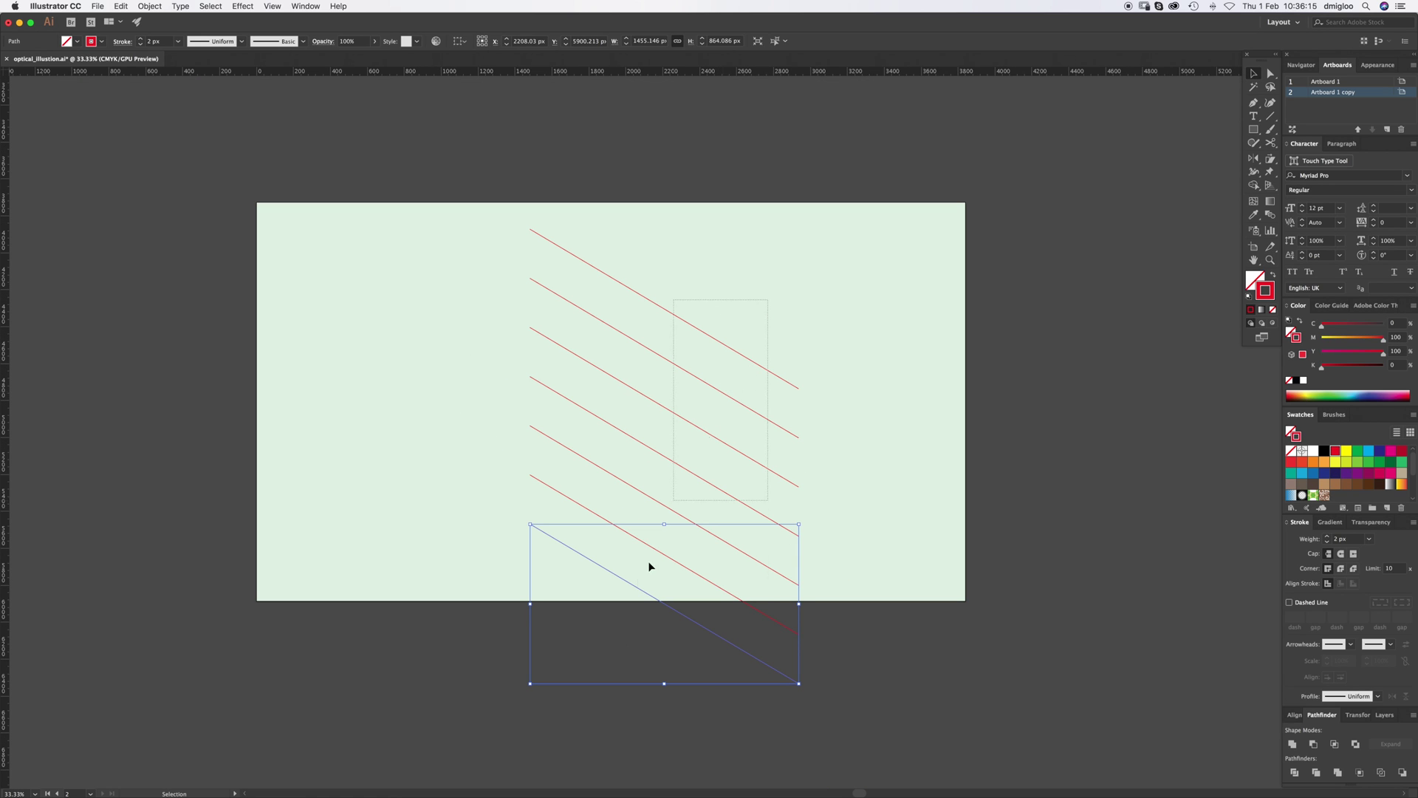
{"action": "key", "text": "super+a"}
Duplicate the seven lines in place and reflect the copy across the vertical axis
{"action": "left_click", "coordinate": [622, 581]}
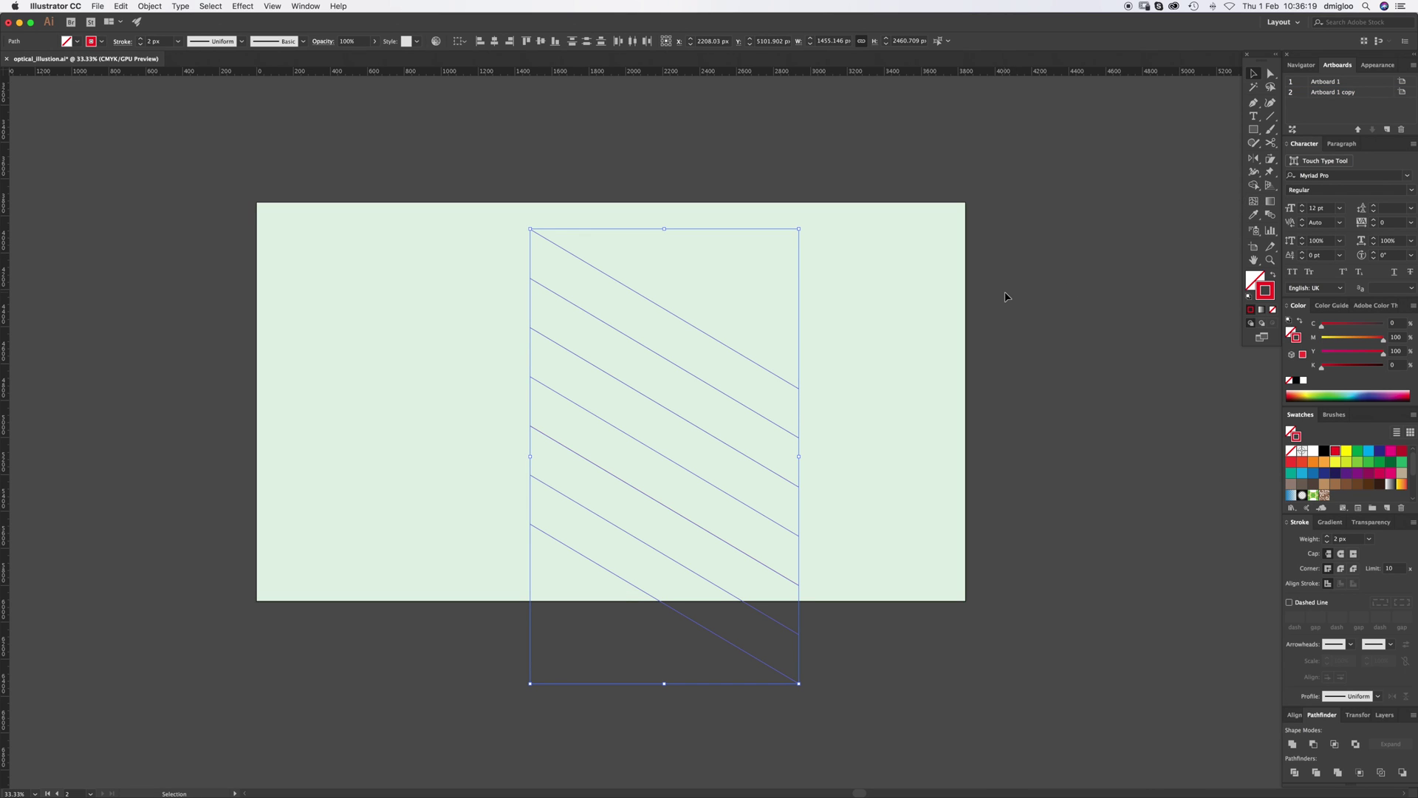
{"action": "key", "text": "super+h"}
{"action": "key", "text": "super+h"}
{"action": "double_click", "coordinate": [1256, 158]}
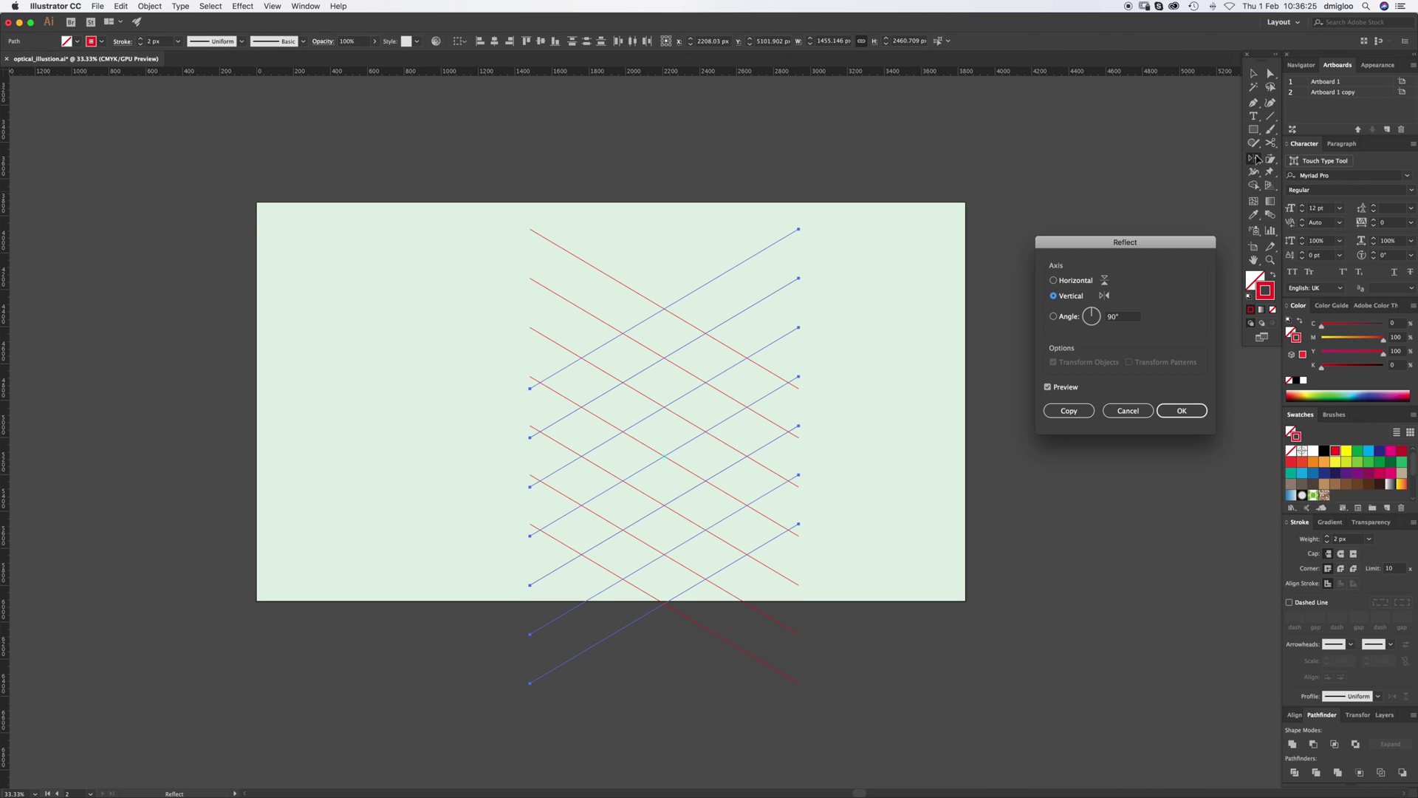
{"action": "left_click", "coordinate": [1182, 411]}
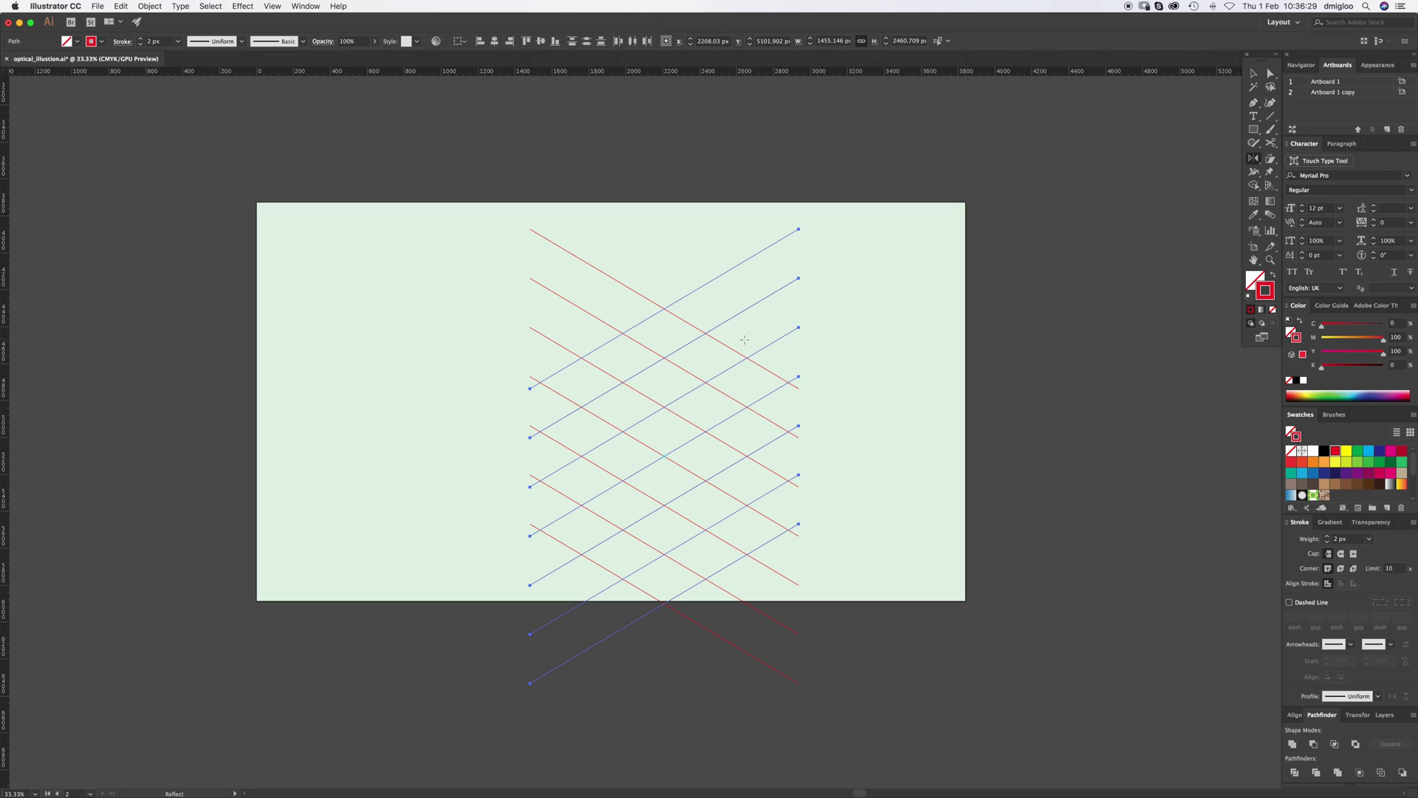
{"action": "double_click", "coordinate": [1248, 160]}
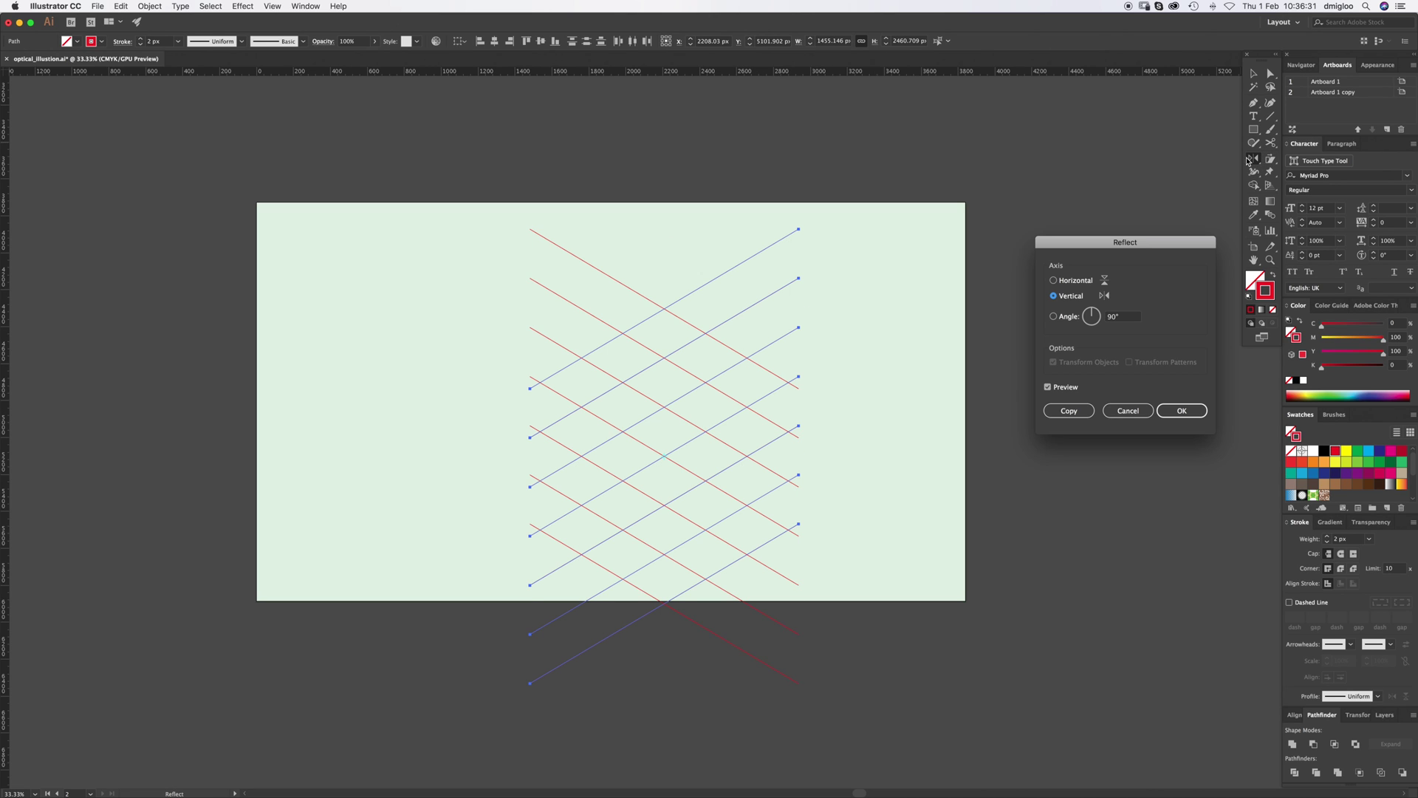
{"action": "left_click", "coordinate": [1182, 410]}
{"action": "key", "text": "super+equal"}
{"action": "key", "text": "super+equal"}
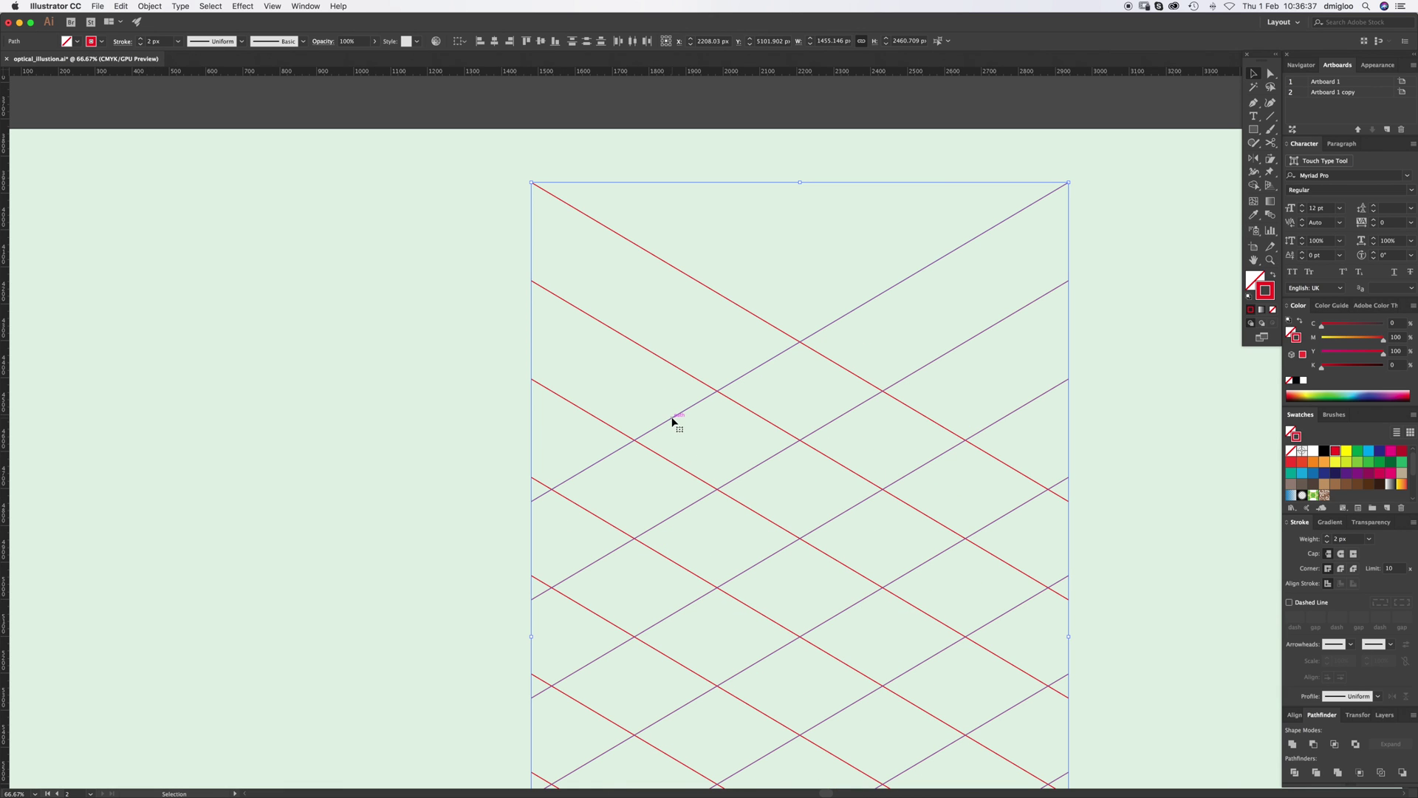
Shift-drag the mirrored lines straight up and view the left corner in Outline mode
{"action": "left_click_drag", "start_coordinate": [673, 422], "coordinate": [652, 199]}
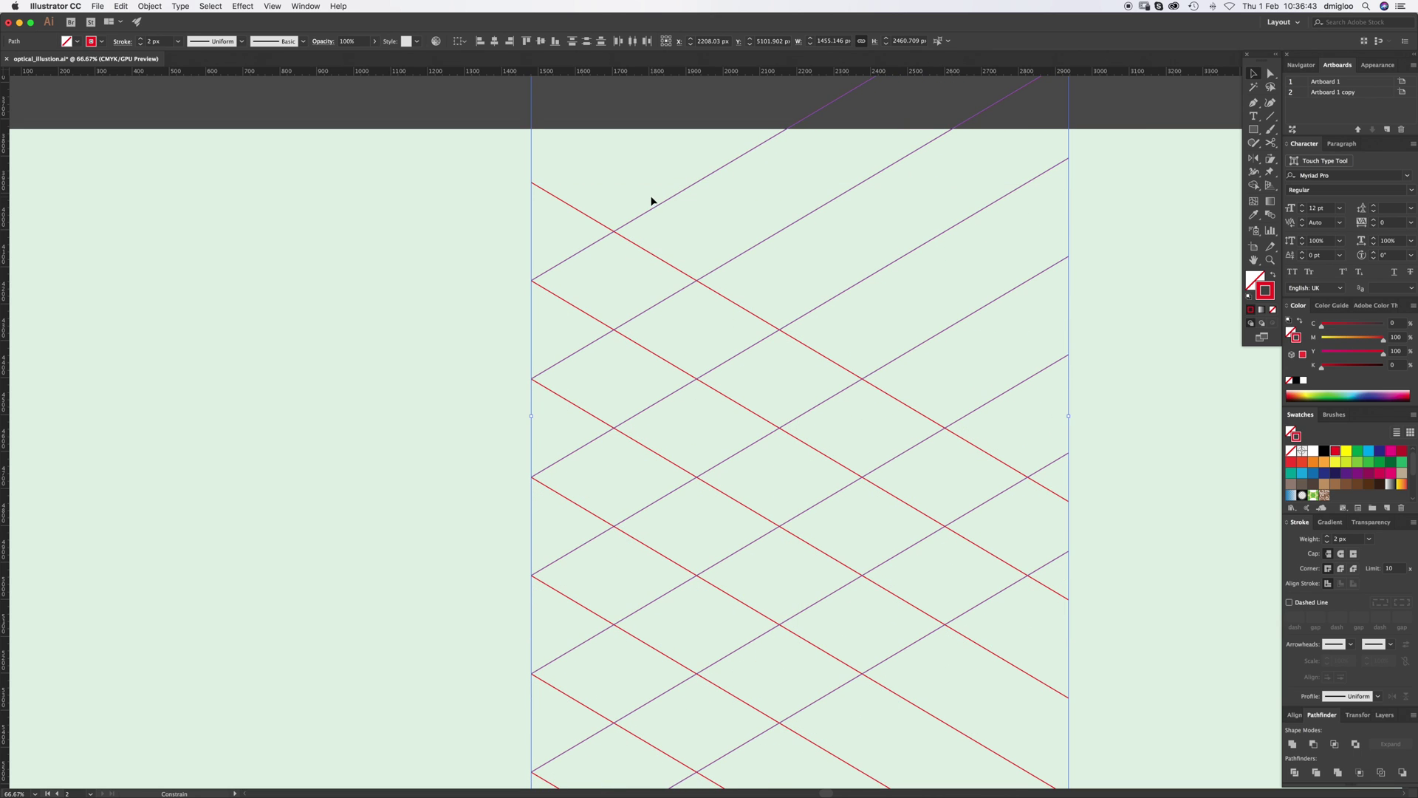
{"action": "key", "text": "z"}
{"action": "left_click_drag", "start_coordinate": [507, 254], "coordinate": [856, 335]}
{"action": "key", "text": "super+y"}
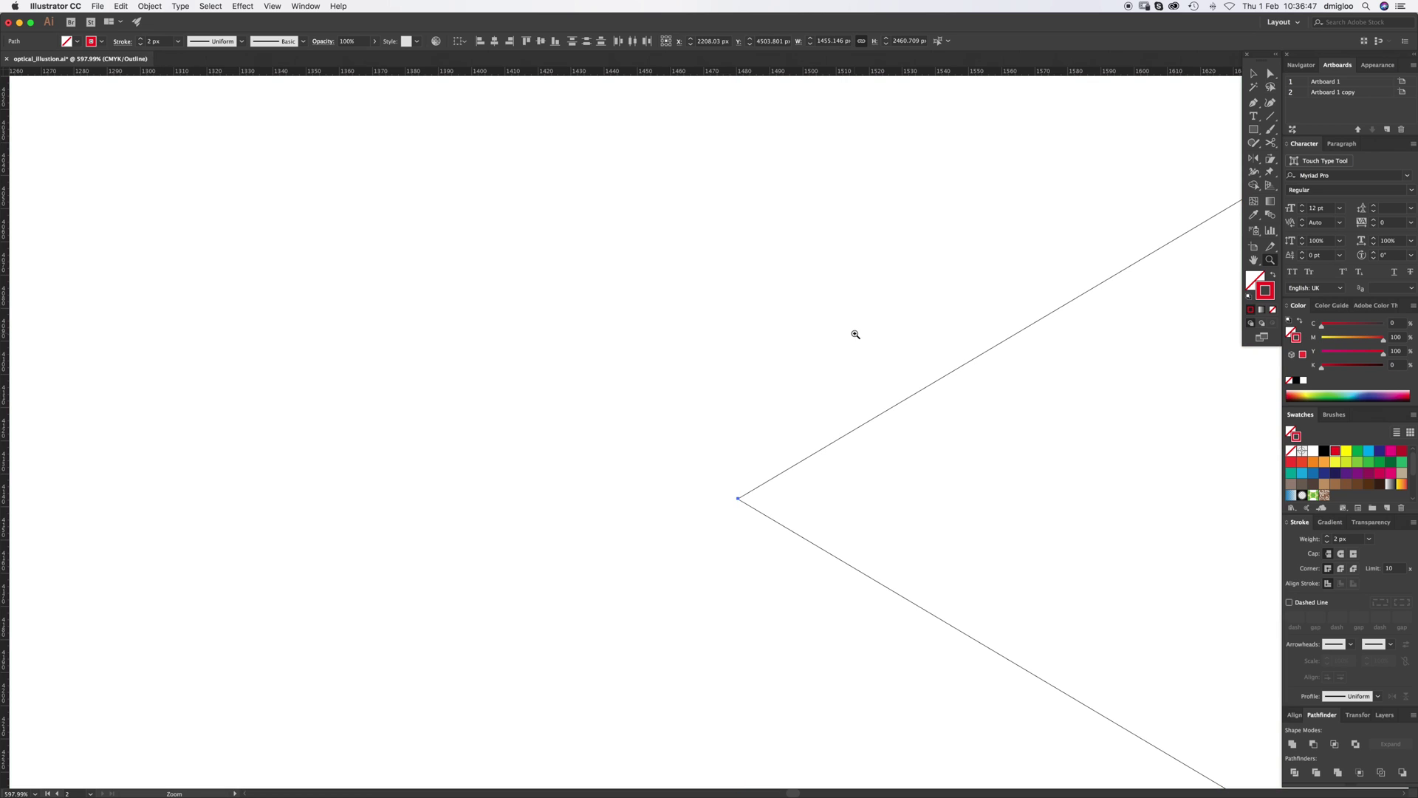
Zoom into the line junction to confirm the endpoints coincide, then return to Preview
{"action": "key", "text": "a"}
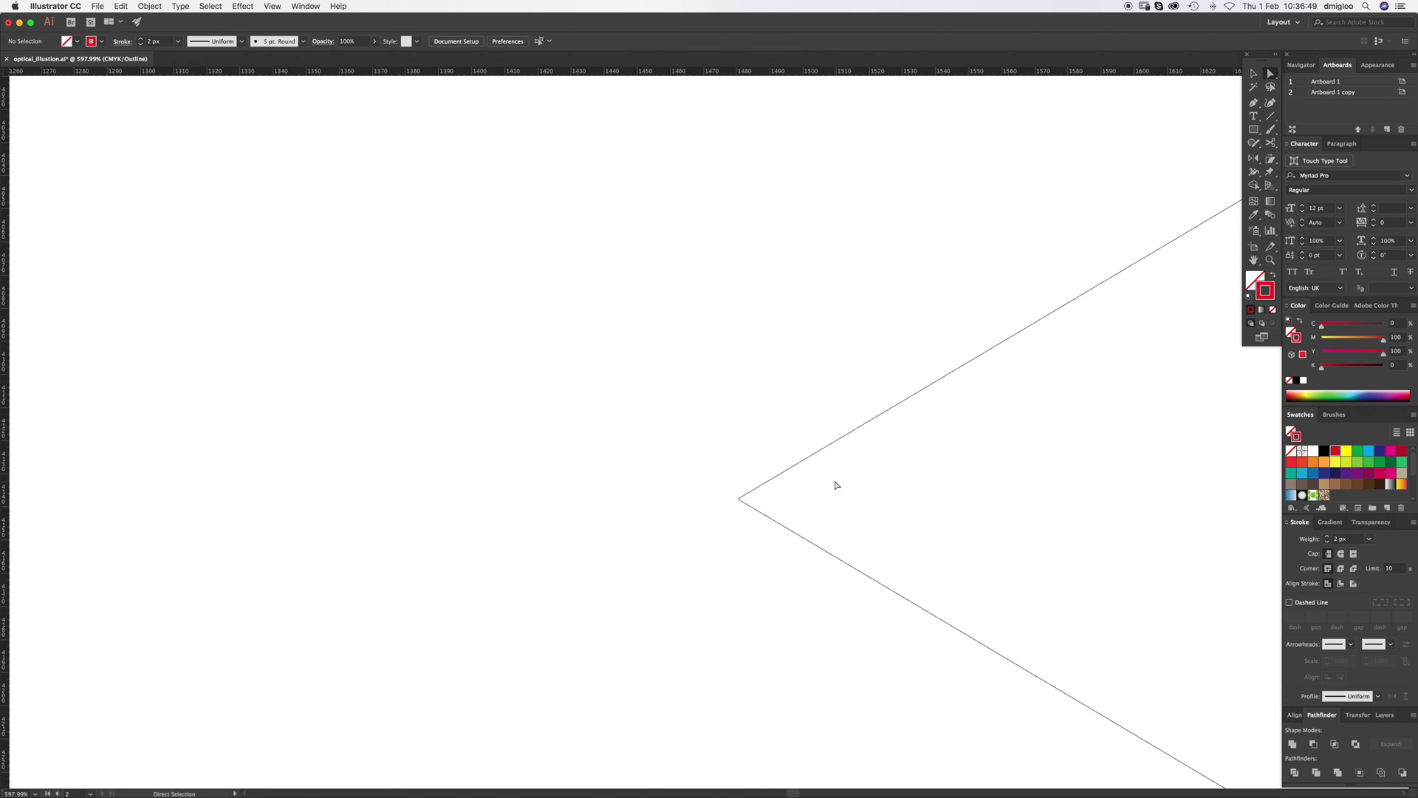
{"action": "key", "text": "z"}
{"action": "scroll", "coordinate": [762, 502], "scroll_direction": "down", "scroll_amount": 2}
{"action": "scroll", "coordinate": [762, 502], "scroll_direction": "right", "scroll_amount": 2}
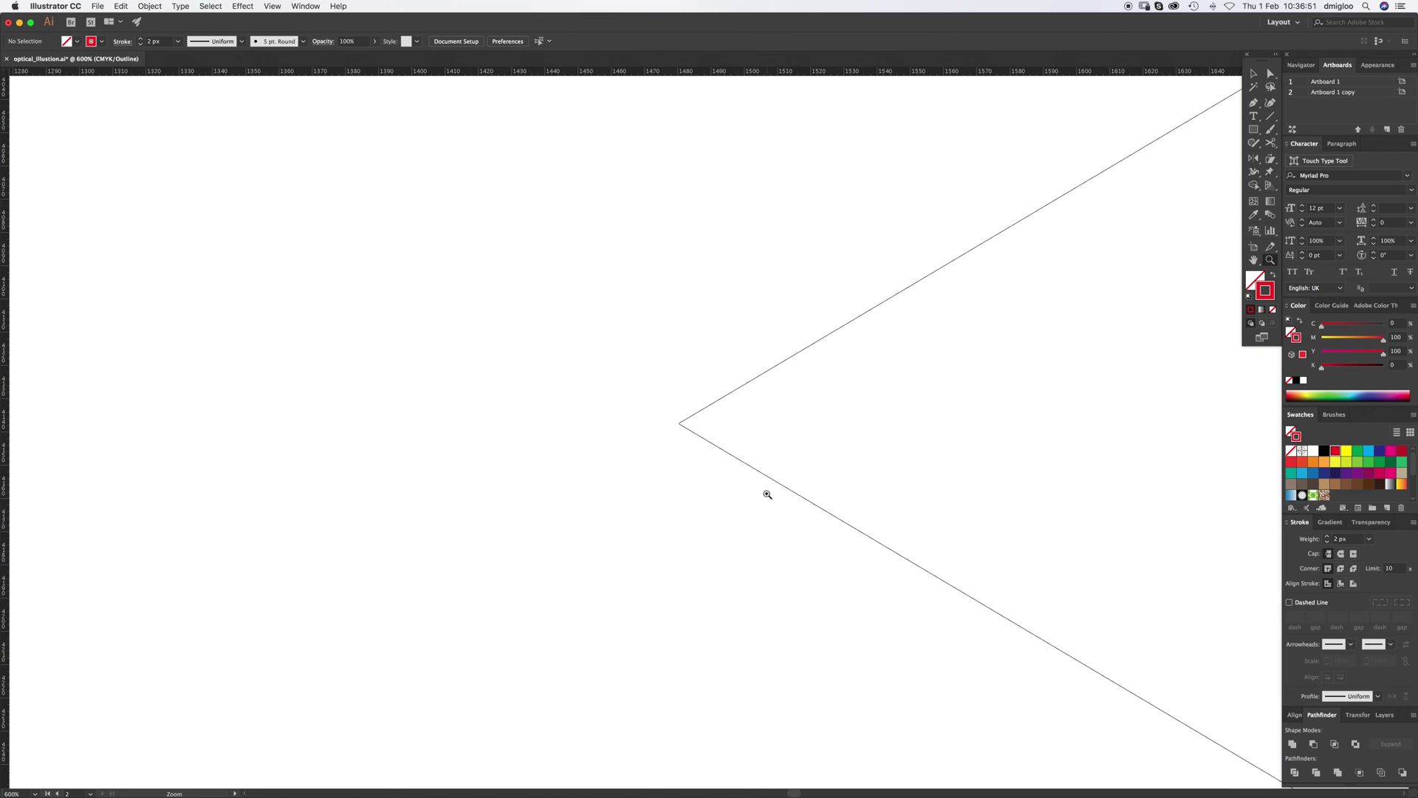
{"action": "left_click", "coordinate": [757, 429]}
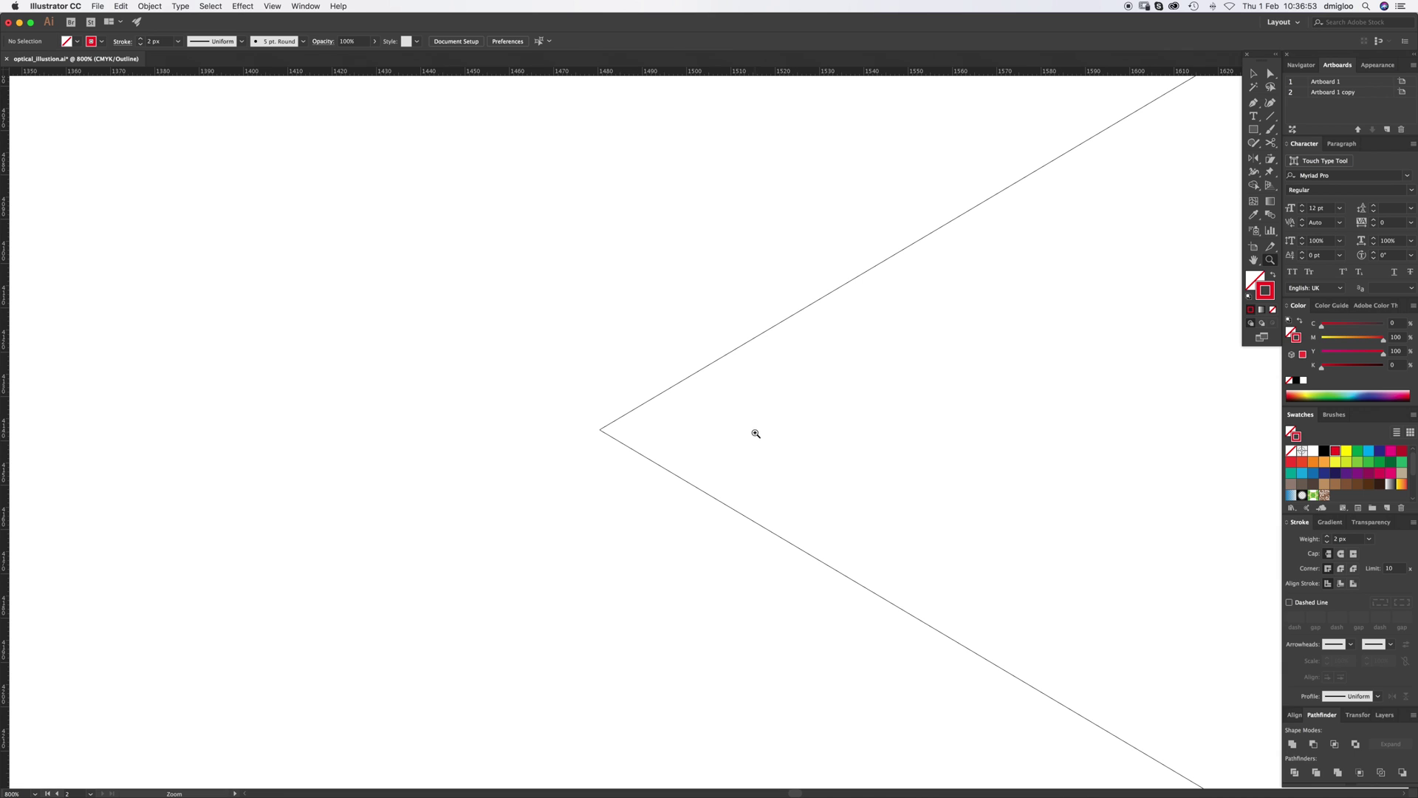
{"action": "left_click_drag", "start_coordinate": [823, 466], "coordinate": [831, 434]}
{"action": "key", "text": "ctrl+y"}
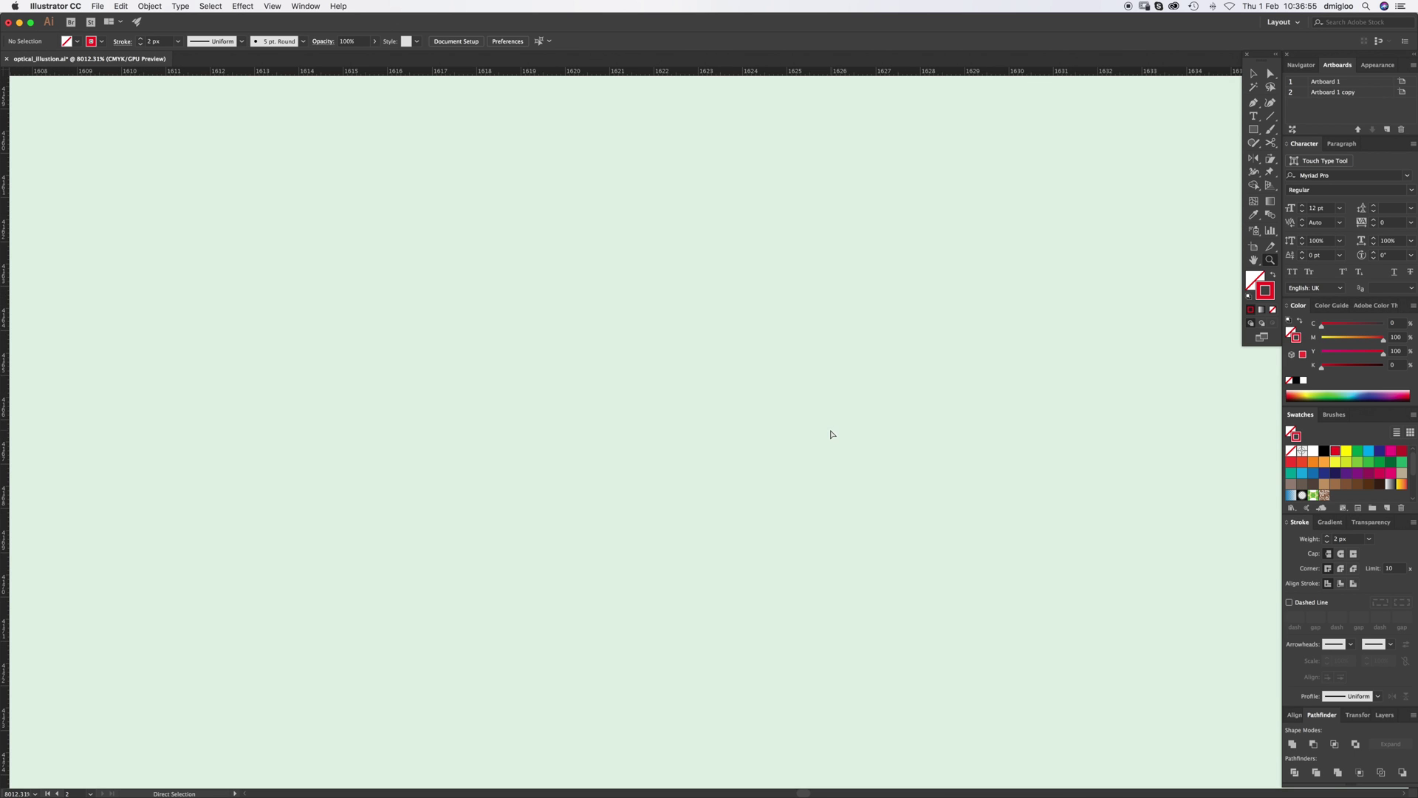
Zoom out until both the title artboard and the grid artboard are visible
{"action": "left_click", "coordinate": [804, 525], "text": "alt"}
{"action": "left_click", "coordinate": [804, 526], "text": "alt"}
{"action": "left_click", "coordinate": [803, 525], "text": "alt"}
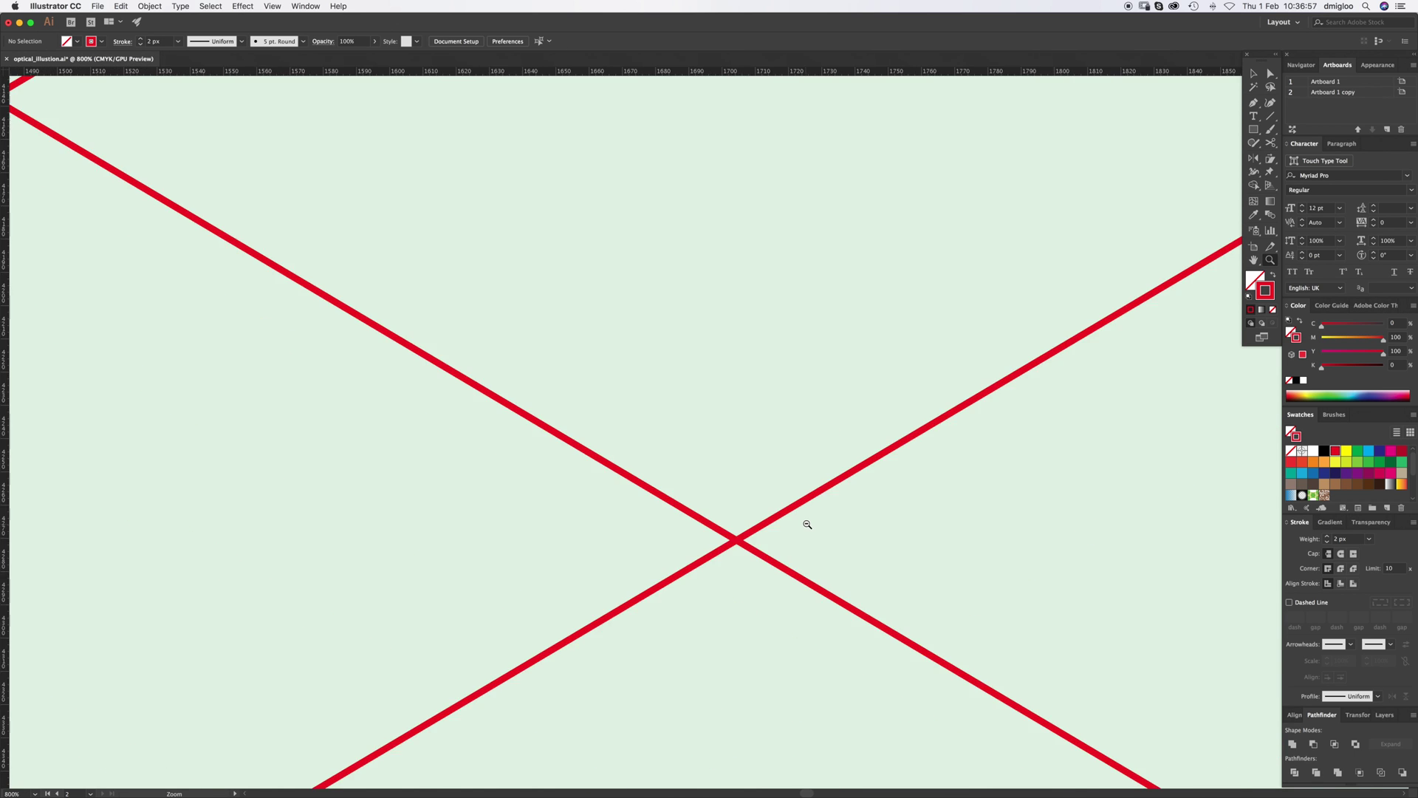
{"action": "left_click", "coordinate": [809, 509], "text": "alt"}
{"action": "left_click", "coordinate": [835, 408], "text": "alt"}
{"action": "left_click", "coordinate": [820, 424], "text": "alt"}
{"action": "left_click", "coordinate": [811, 438], "text": "alt"}
{"action": "left_click", "coordinate": [811, 437], "text": "alt"}
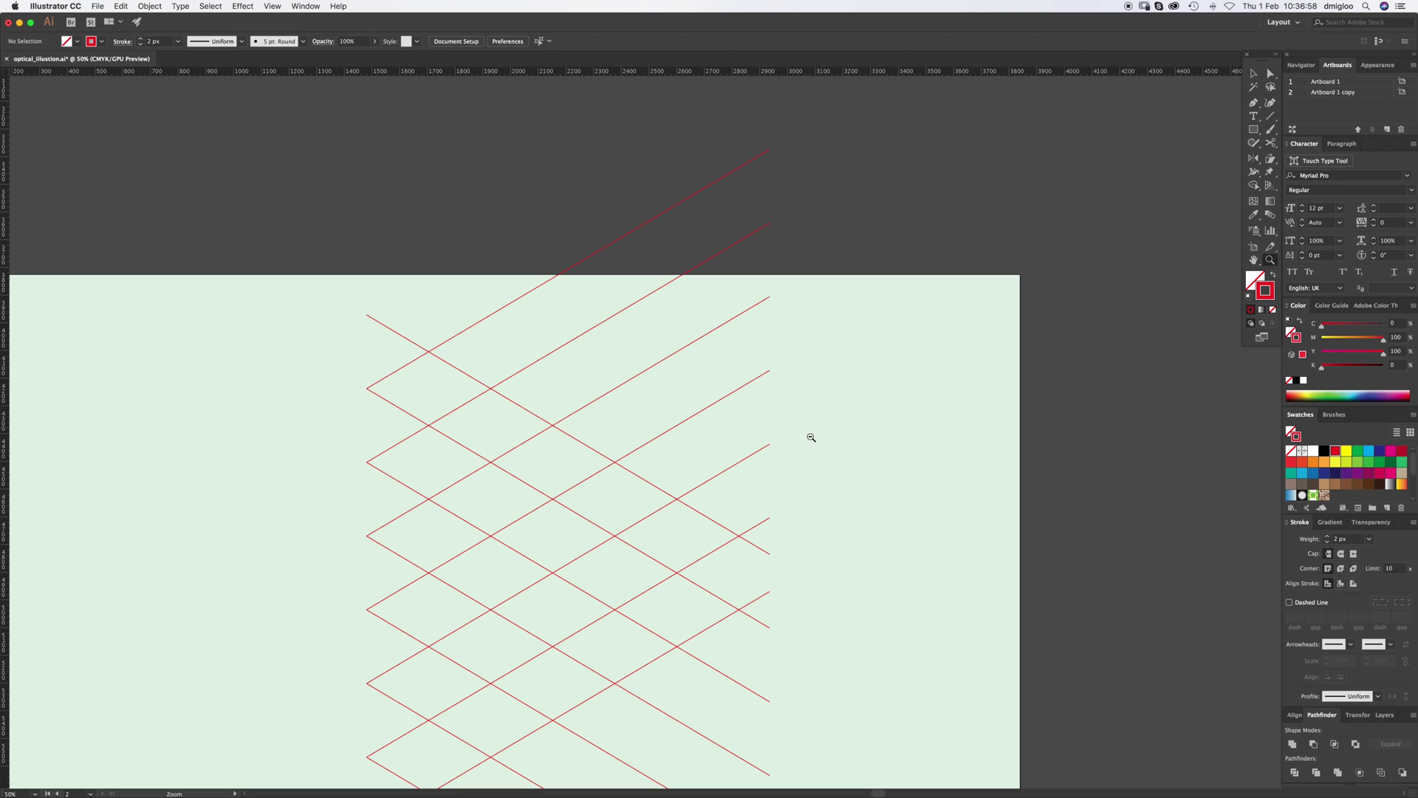
{"action": "left_click", "coordinate": [636, 545], "text": "alt"}
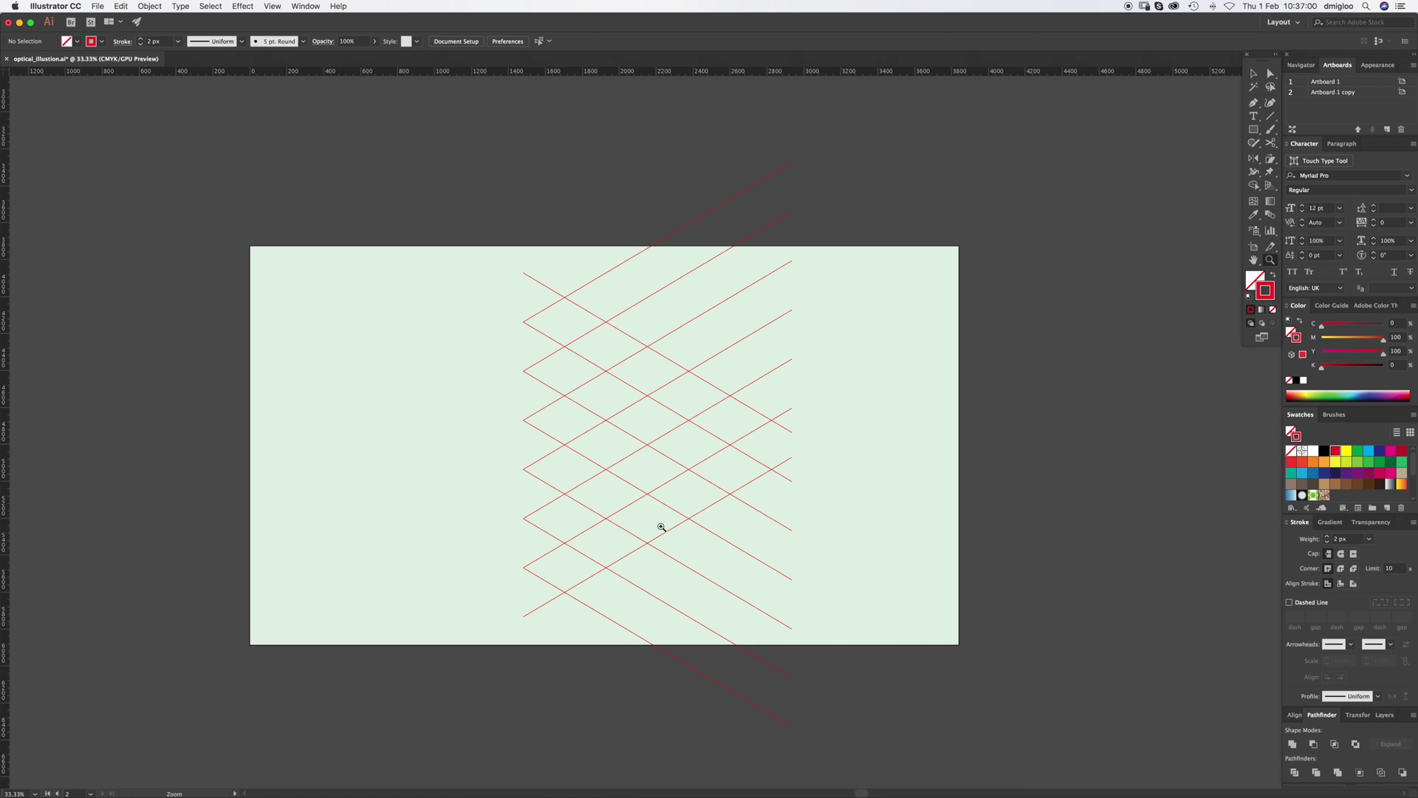
{"action": "left_click", "coordinate": [718, 379], "text": "alt"}
{"action": "scroll", "coordinate": [686, 418], "scroll_direction": "up", "scroll_amount": 5}
{"action": "left_click", "coordinate": [701, 322], "text": "alt"}
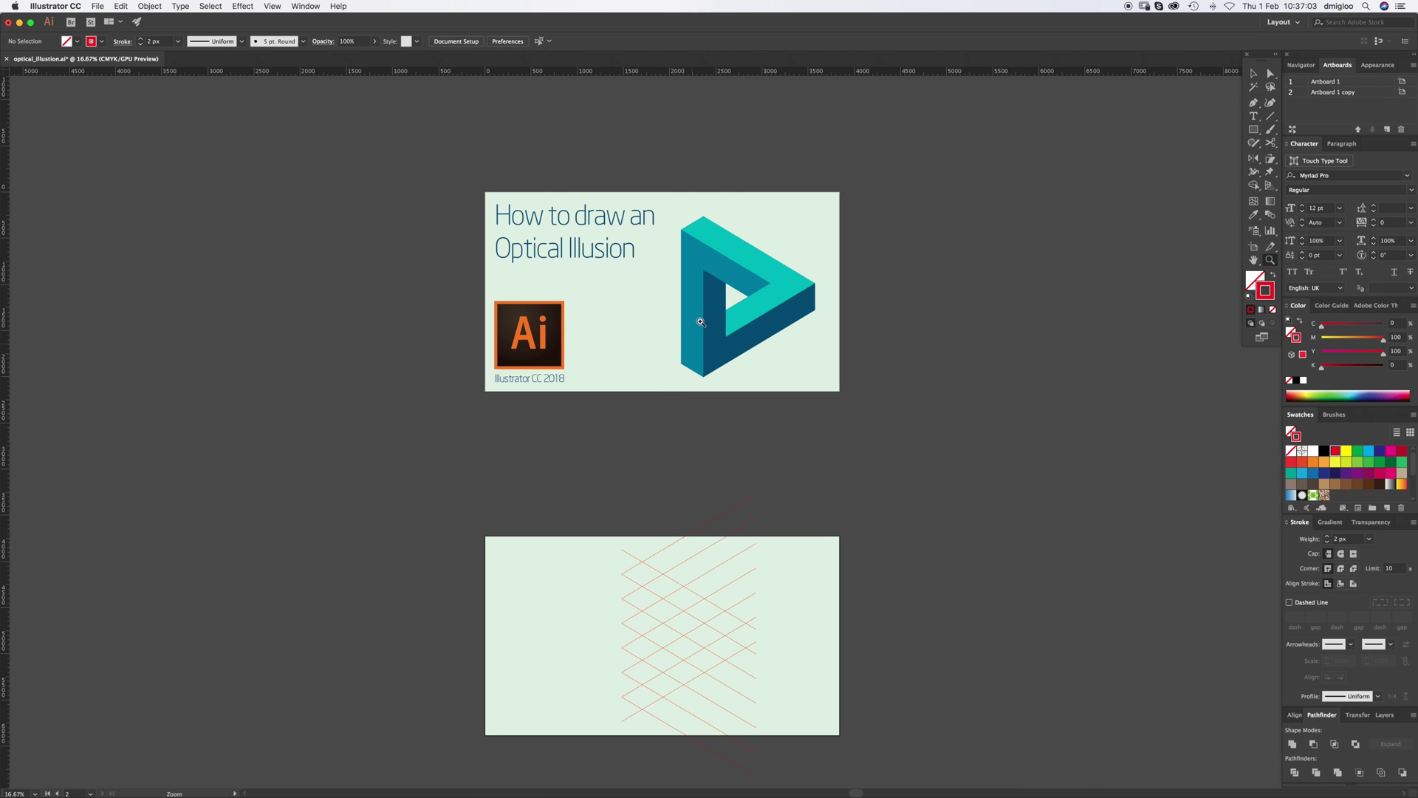
Drag the teal impossible triangle onto the grid artboard, left of the red lines
{"action": "key", "text": "v"}
{"action": "left_click", "coordinate": [788, 298]}
{"action": "left_click_drag", "start_coordinate": [787, 298], "coordinate": [532, 651]}
{"action": "left_click_drag", "start_coordinate": [650, 639], "coordinate": [649, 352]}
{"action": "key", "text": "super+equal"}
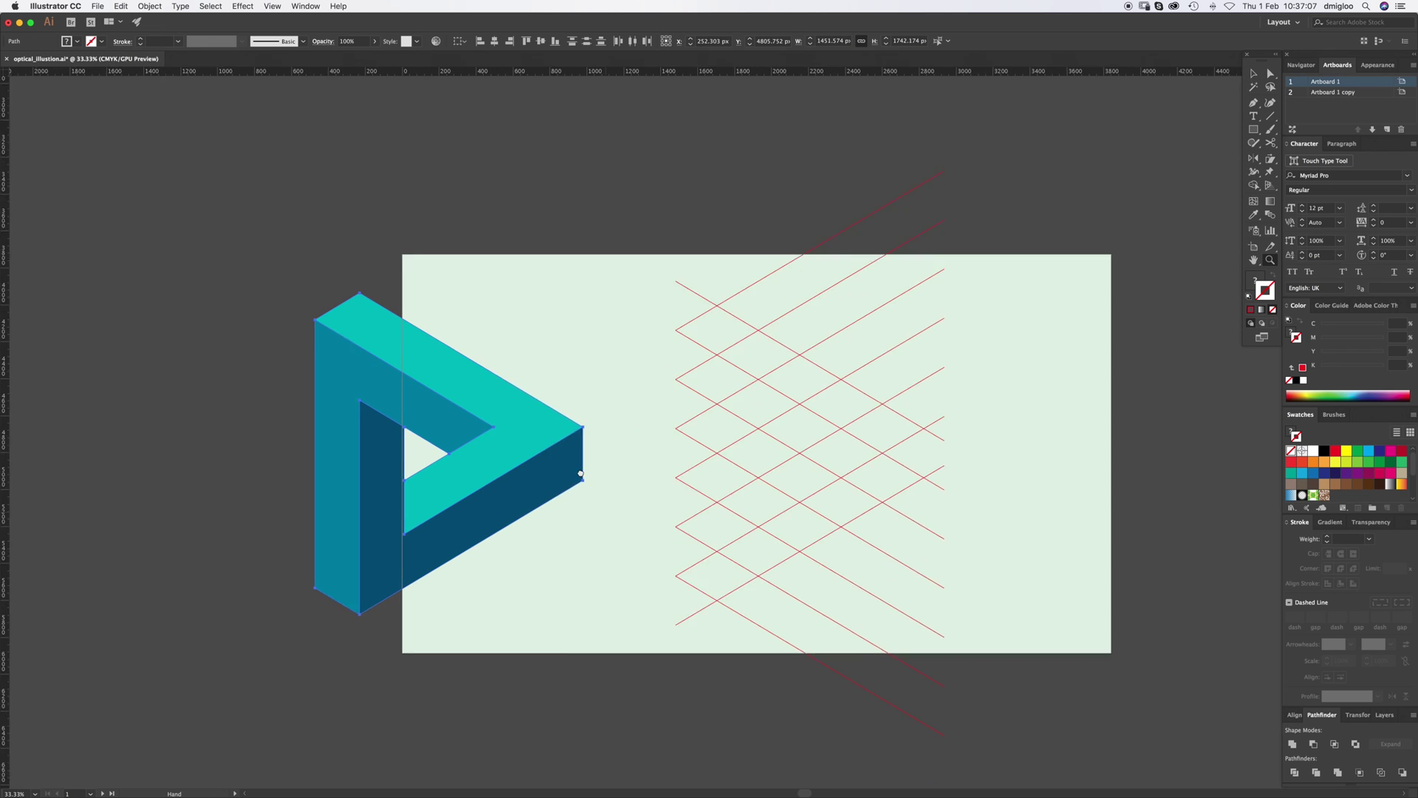
{"action": "left_click_drag", "start_coordinate": [580, 474], "coordinate": [486, 352]}
{"action": "left_click", "coordinate": [477, 342]}
{"action": "left_click", "coordinate": [508, 254]}
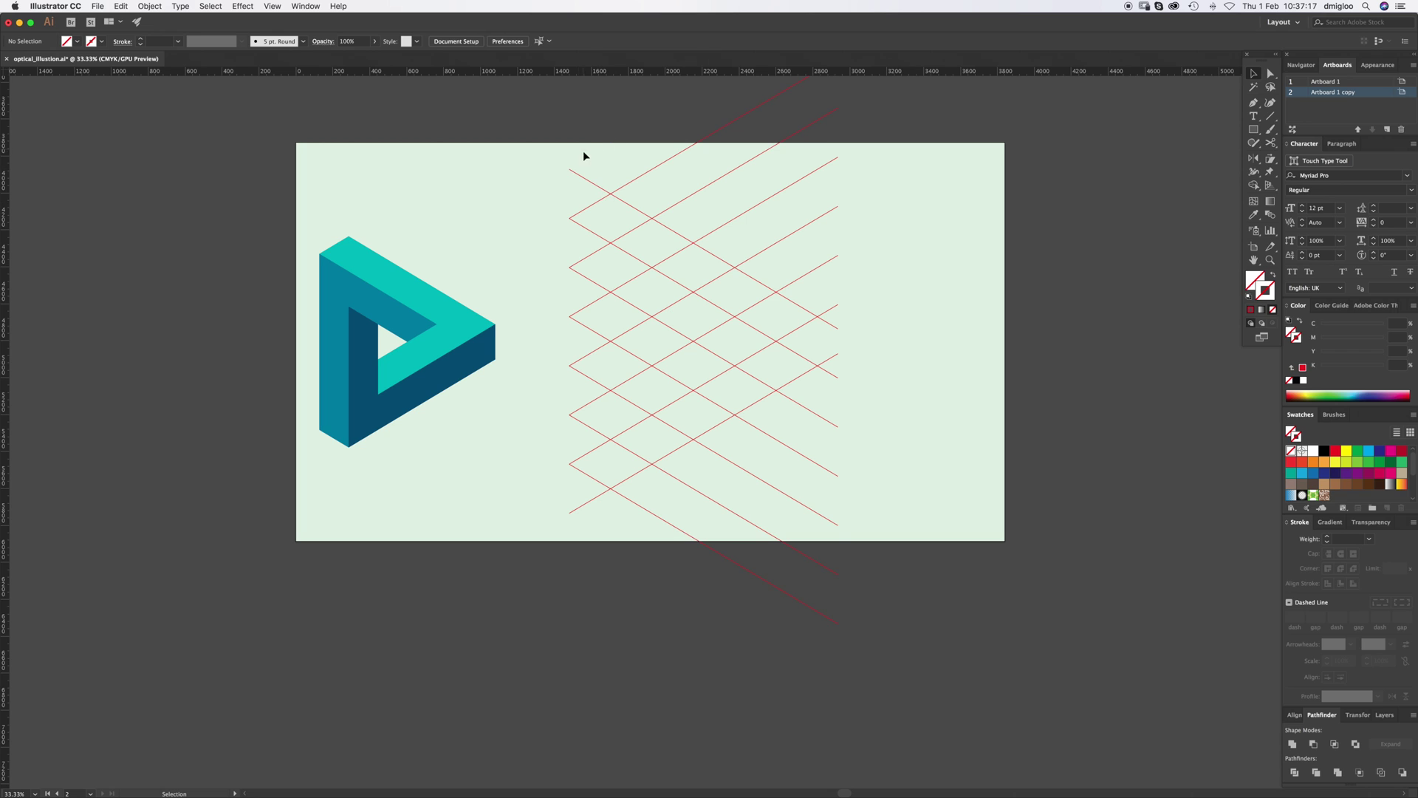
Deselect the red grid lines, pick the Pen tool, and open the View menu to check Snap to Point
{"action": "left_click", "coordinate": [769, 603]}
{"action": "key", "text": "a"}
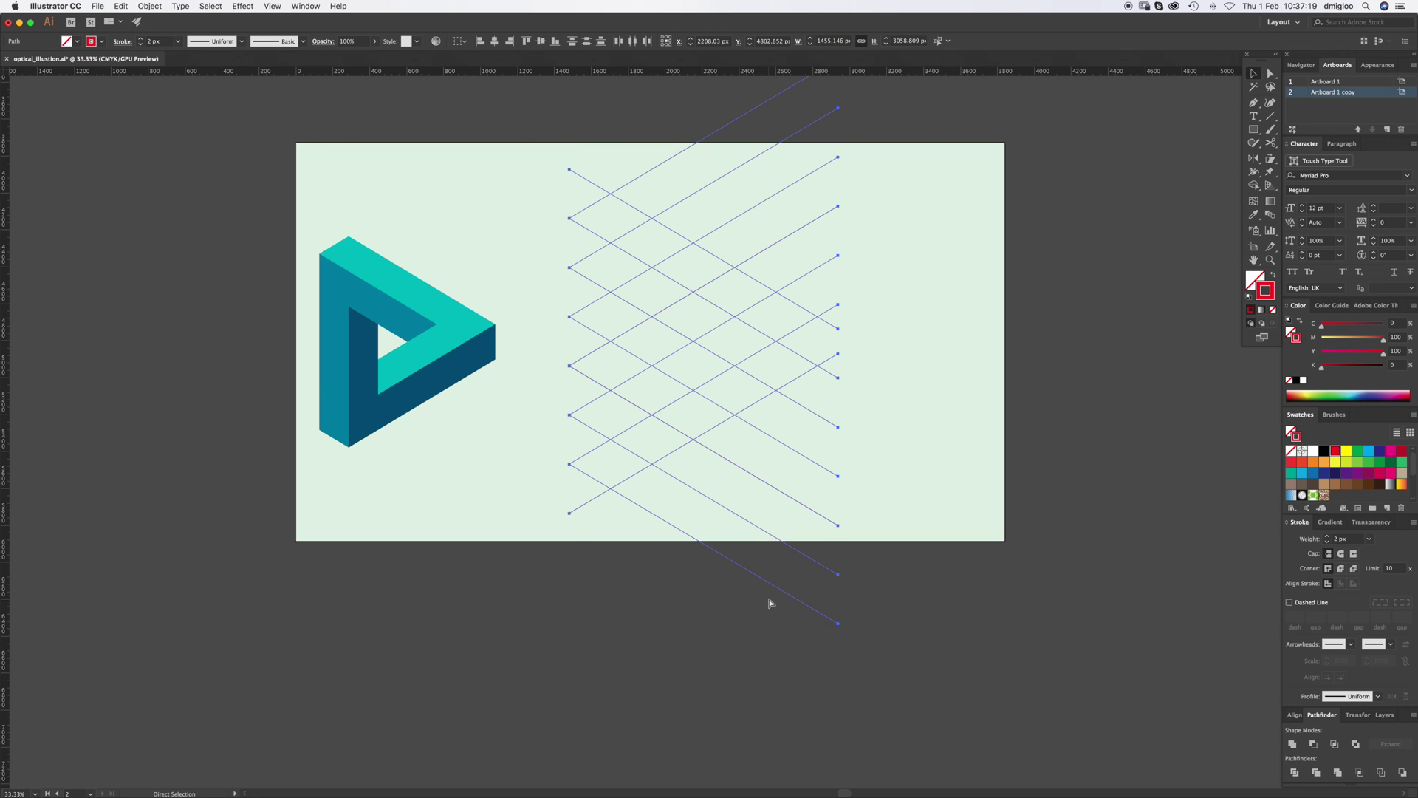
{"action": "key", "text": "v"}
{"action": "key", "text": "super+shift+a"}
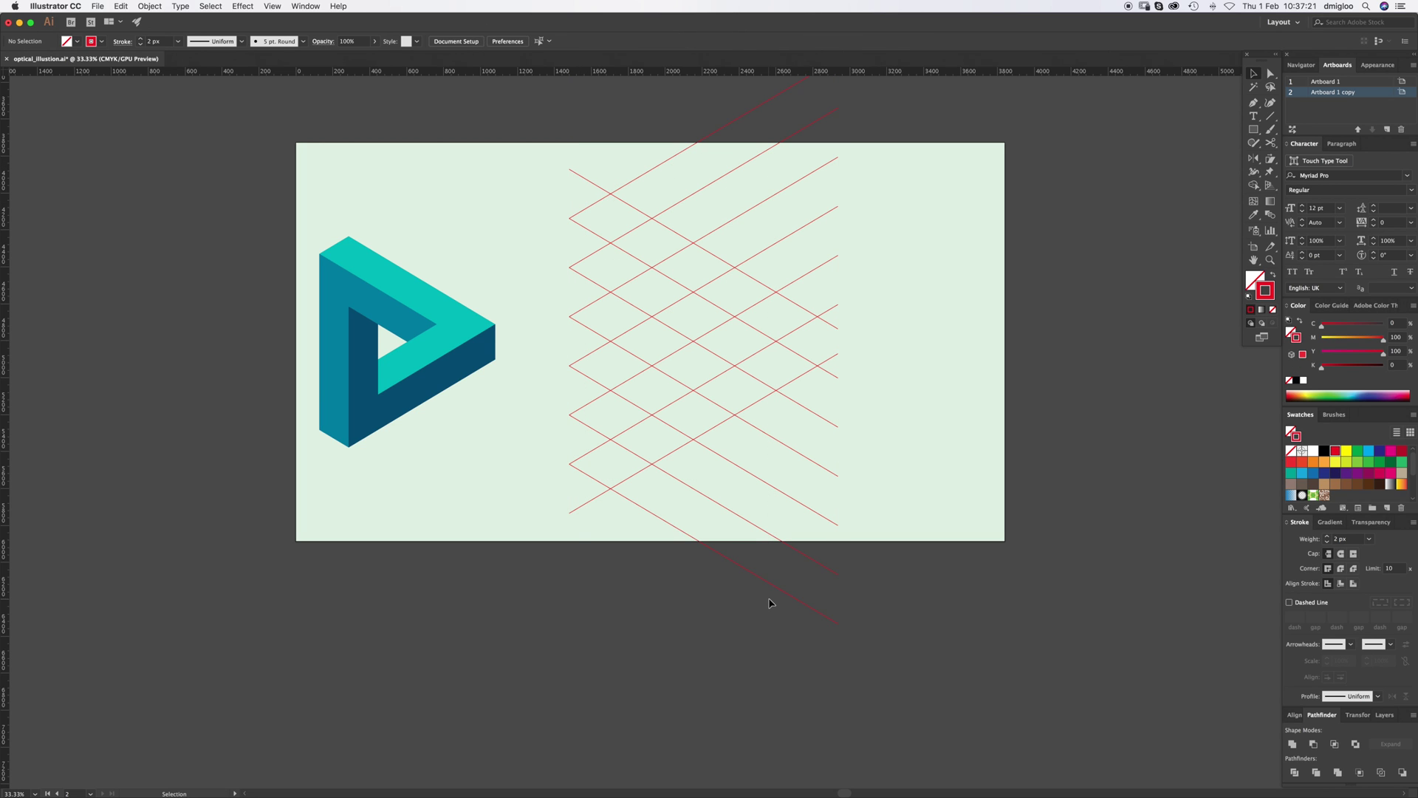
{"action": "key", "text": "p"}
{"action": "left_click", "coordinate": [306, 7]}
{"action": "mouse_move", "coordinate": [272, 5]}
{"action": "left_click", "coordinate": [272, 6]}
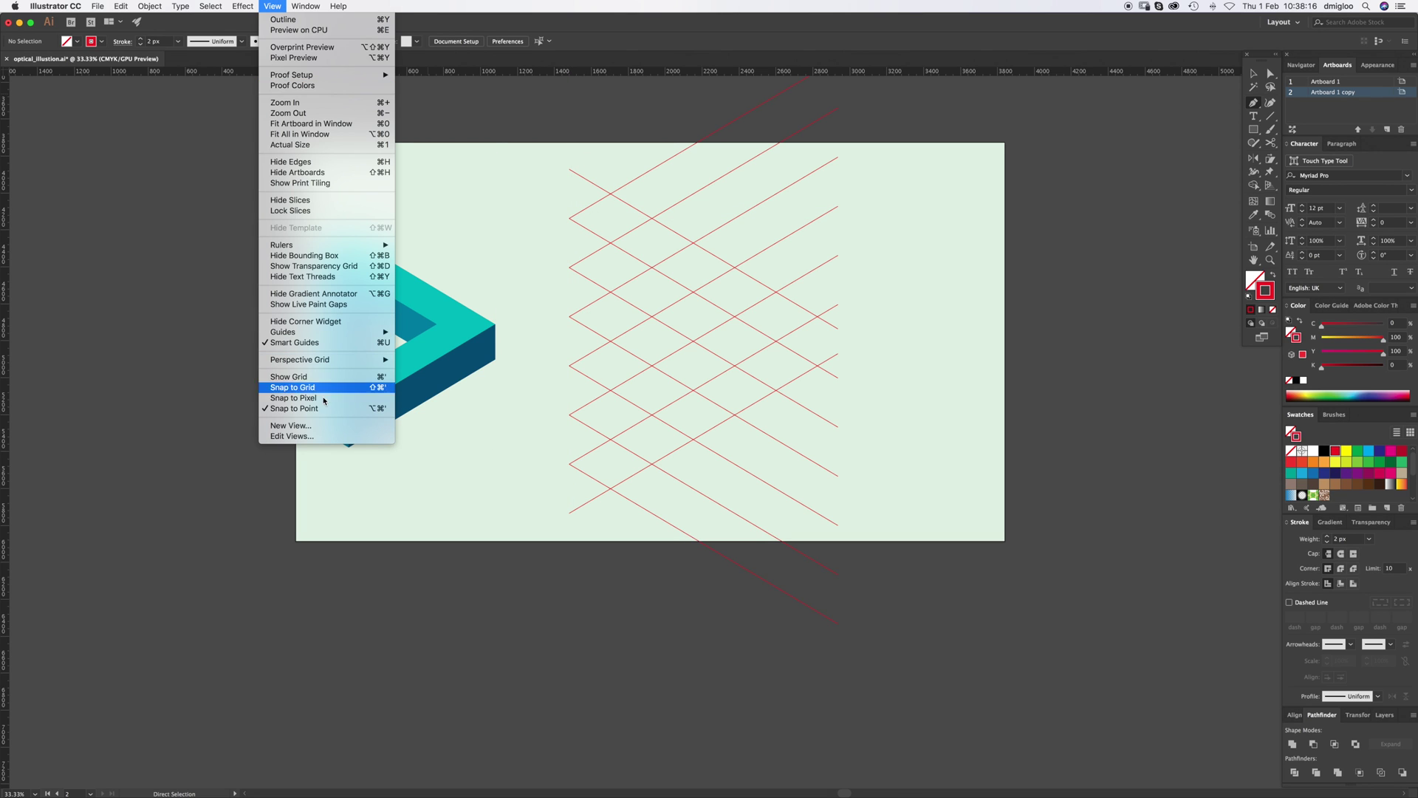
Trace the top face outline with the Pen along the grid intersections and close it
{"action": "left_click", "coordinate": [617, 163]}
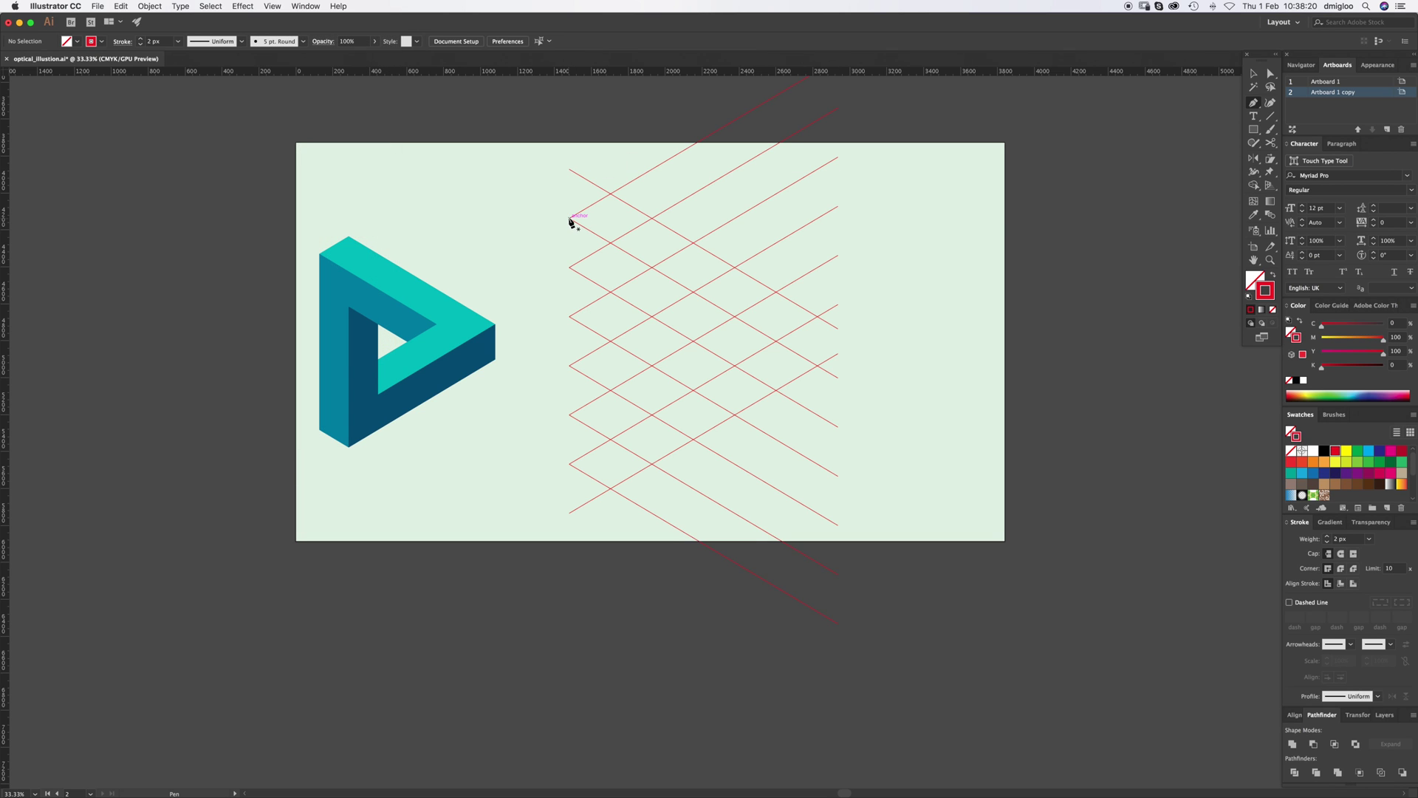
{"action": "left_click", "coordinate": [570, 219]}
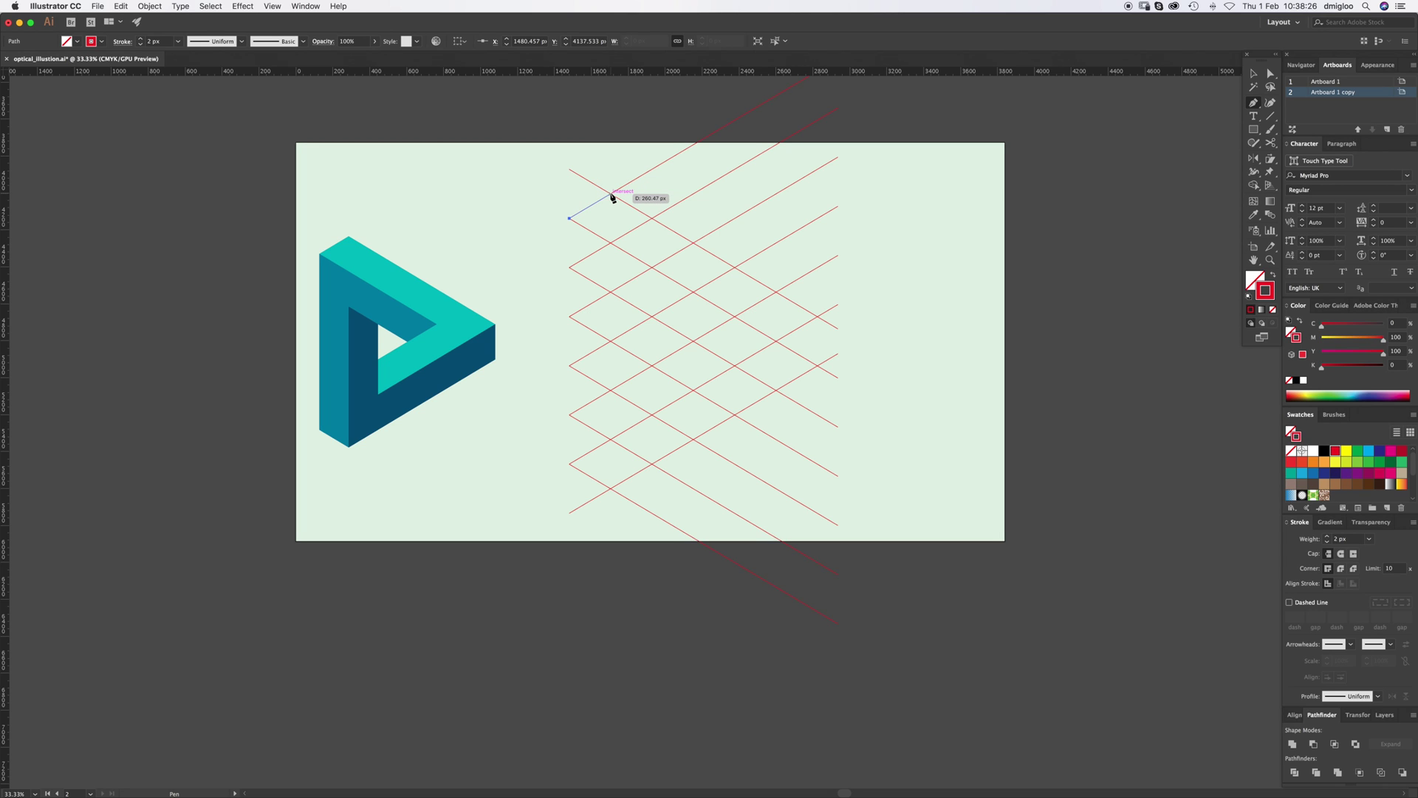
{"action": "left_click", "coordinate": [611, 194]}
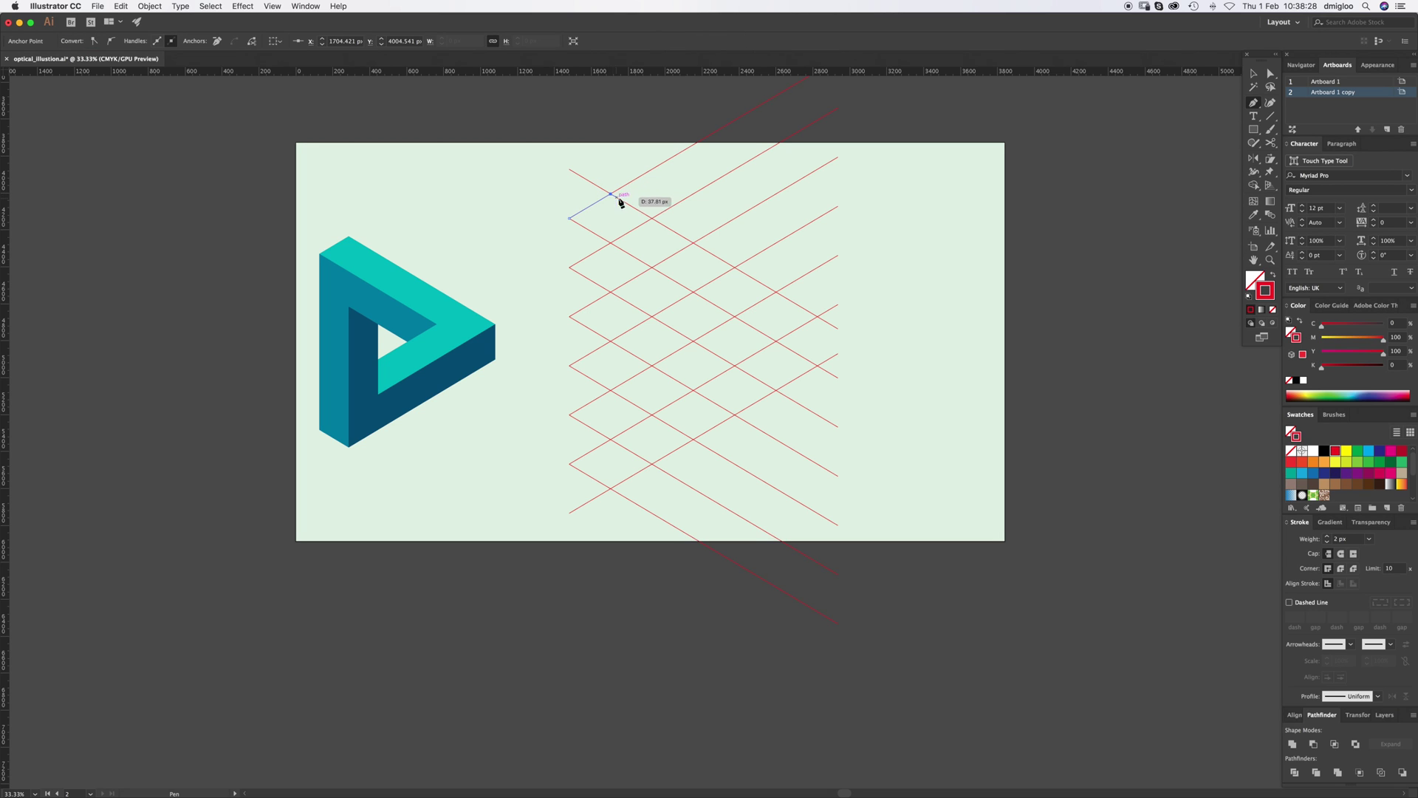
{"action": "left_click", "coordinate": [817, 317]}
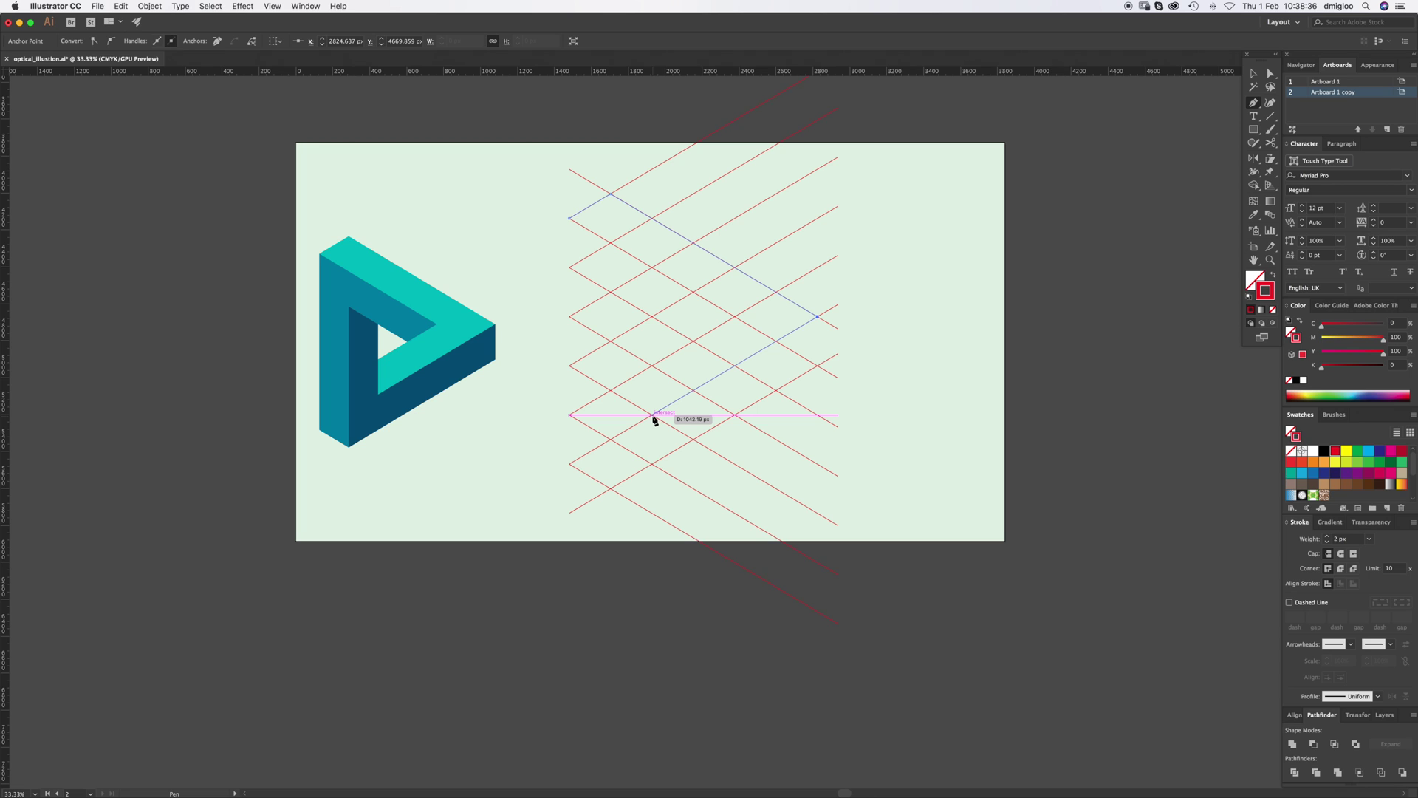
{"action": "left_click", "coordinate": [652, 415]}
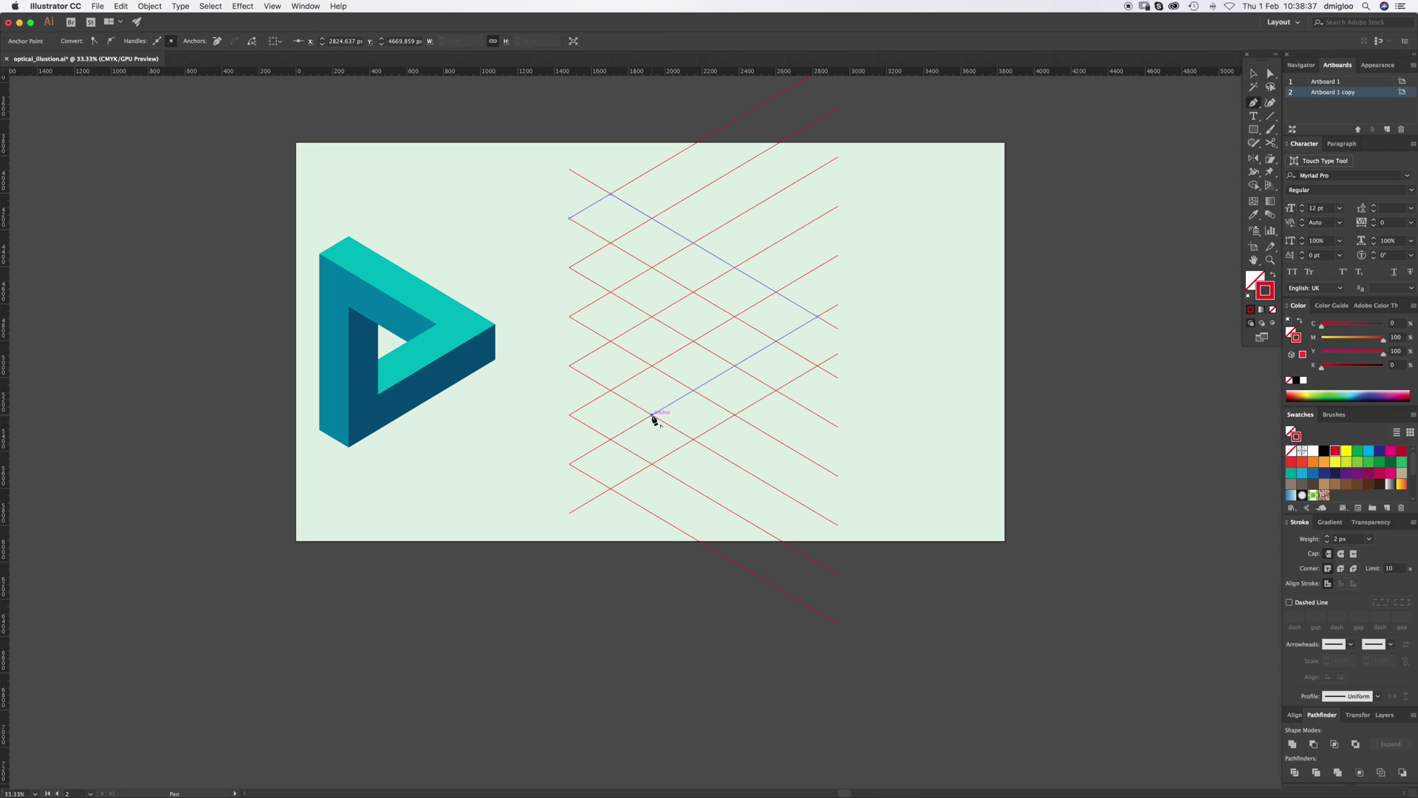
{"action": "left_click", "coordinate": [652, 365]}
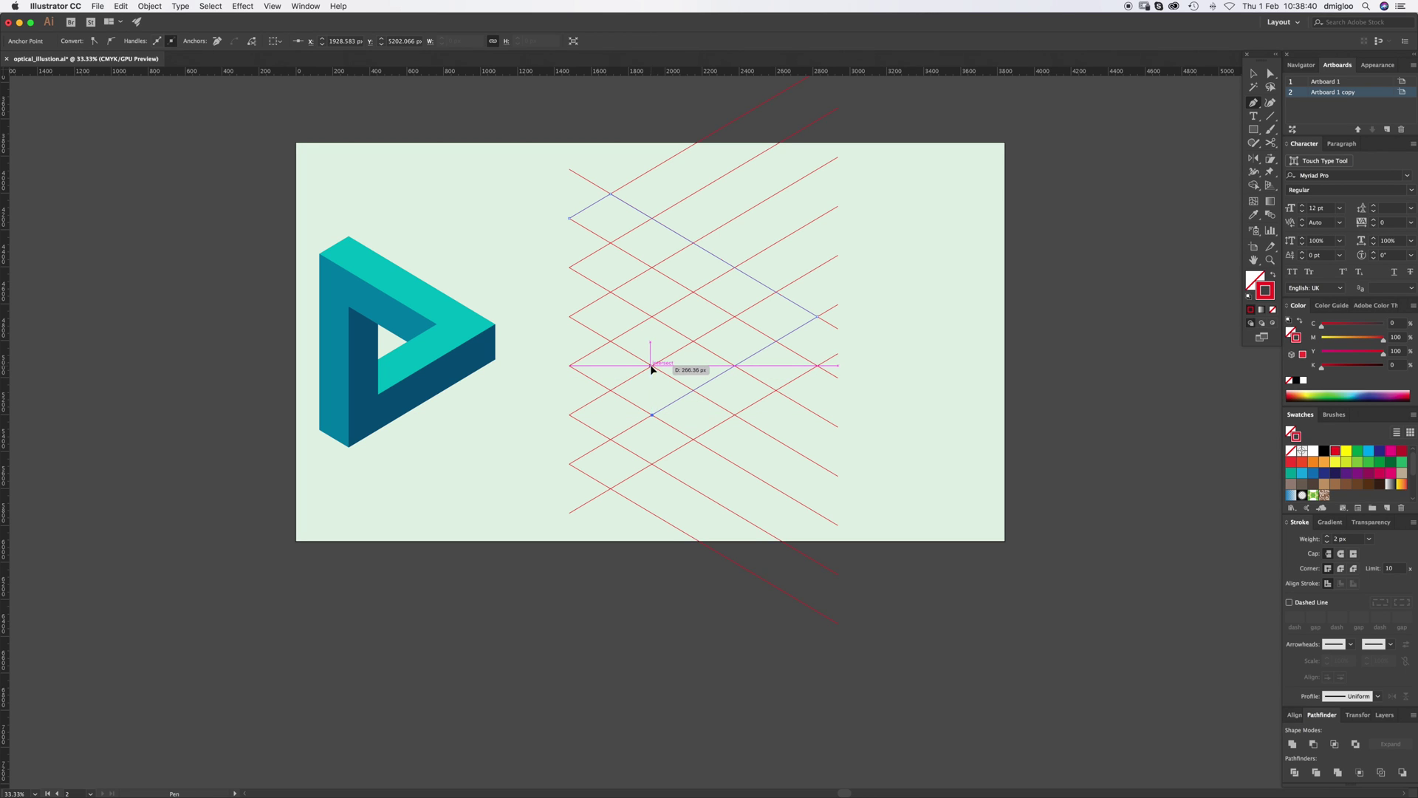
{"action": "left_click", "coordinate": [653, 367]}
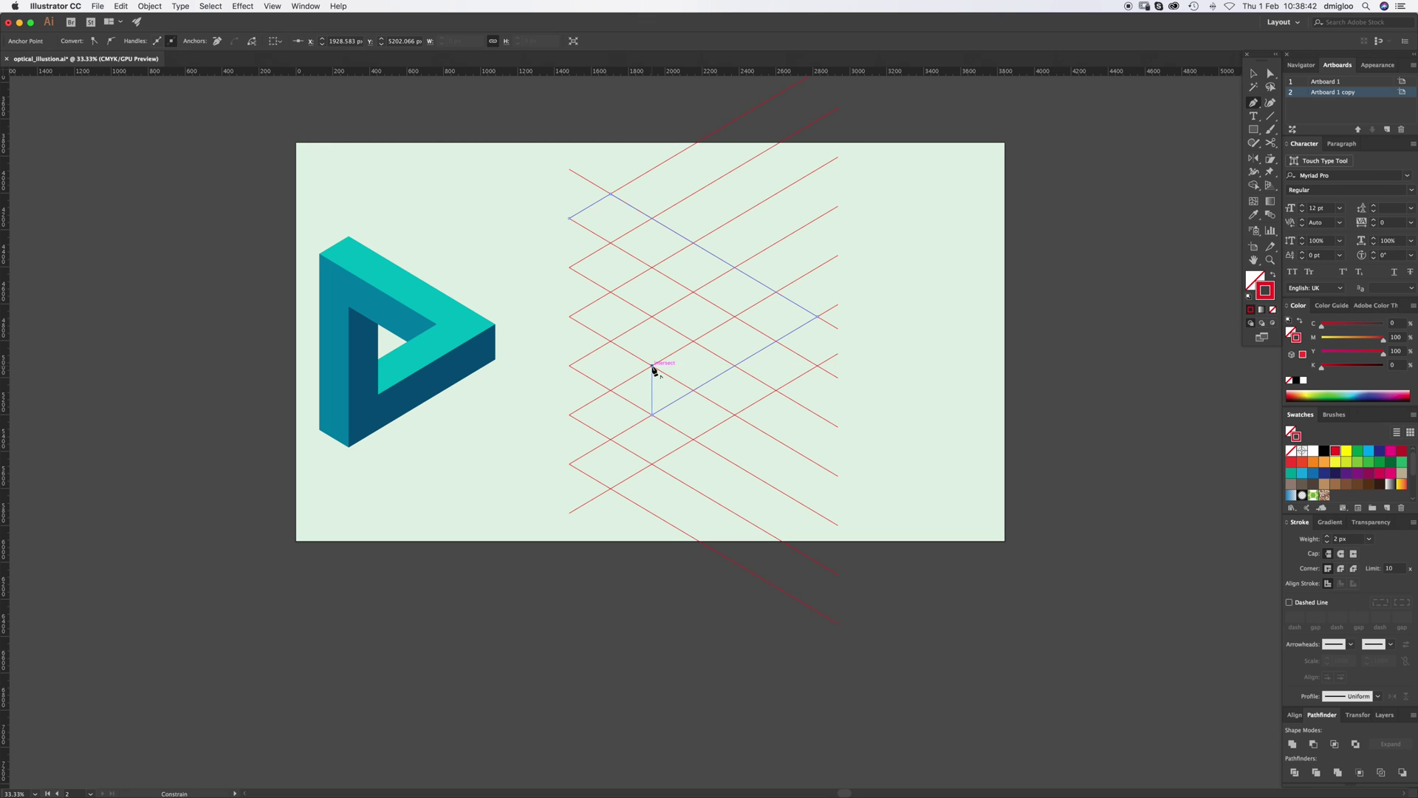
{"action": "left_click", "coordinate": [735, 316]}
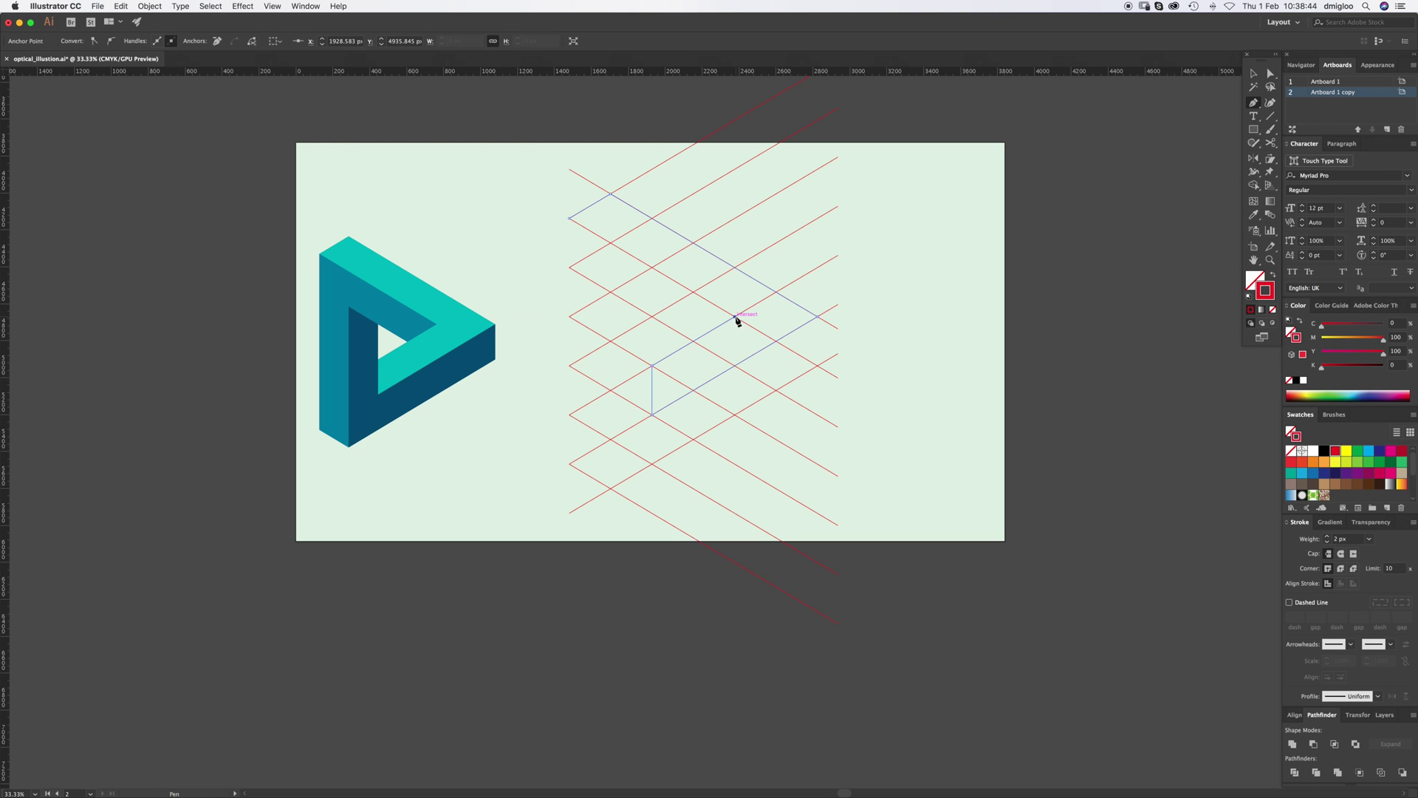
{"action": "left_click", "coordinate": [570, 219]}
Remove the face's stroke and fill it with the light teal swatch
{"action": "left_click", "coordinate": [1273, 310]}
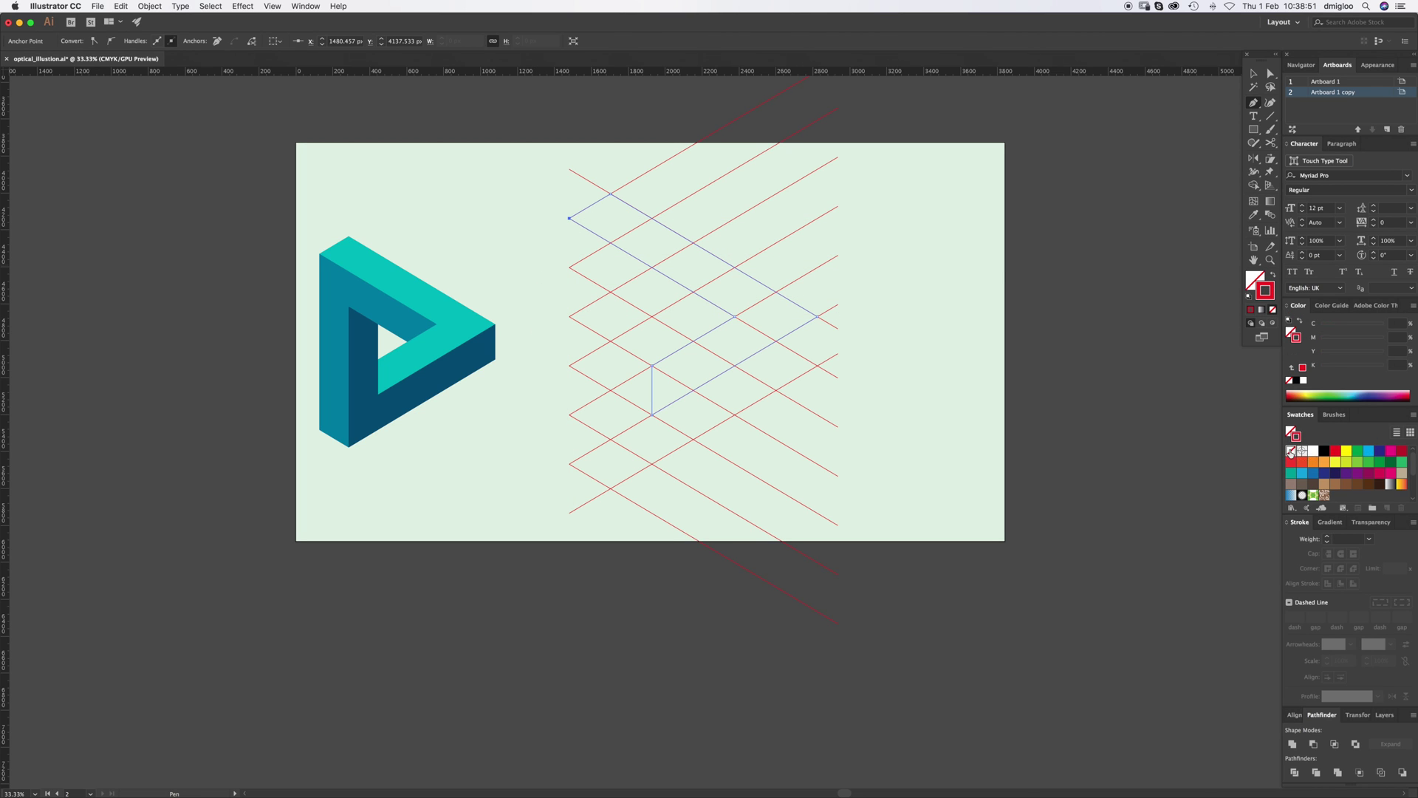
{"action": "left_click", "coordinate": [1252, 283]}
{"action": "scroll", "coordinate": [1352, 487], "scroll_direction": "down", "scroll_amount": 3}
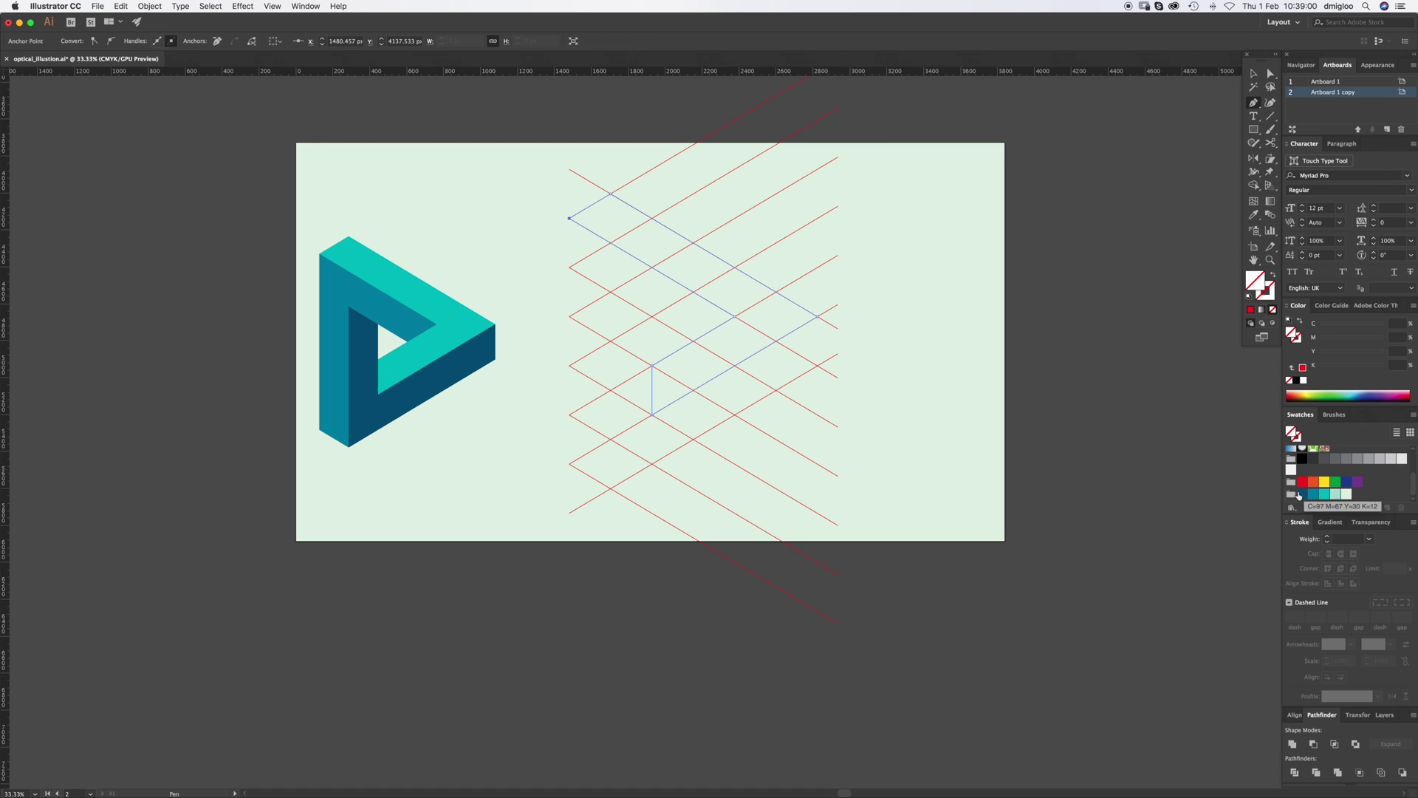
{"action": "left_click", "coordinate": [1326, 500]}
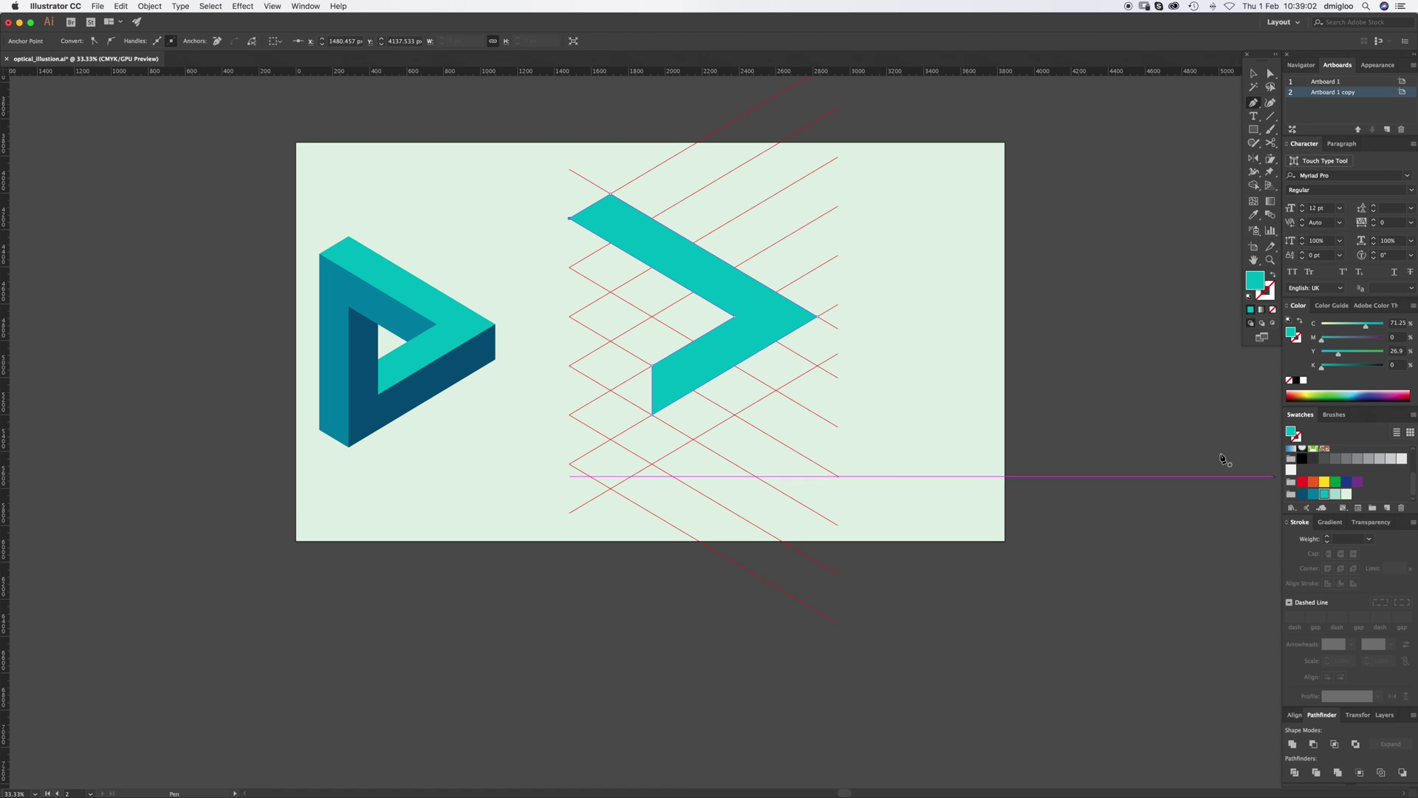
Trace the left face from the top-left corner around the inner notch and fill it medium teal
{"action": "left_click", "coordinate": [1108, 335], "text": "super"}
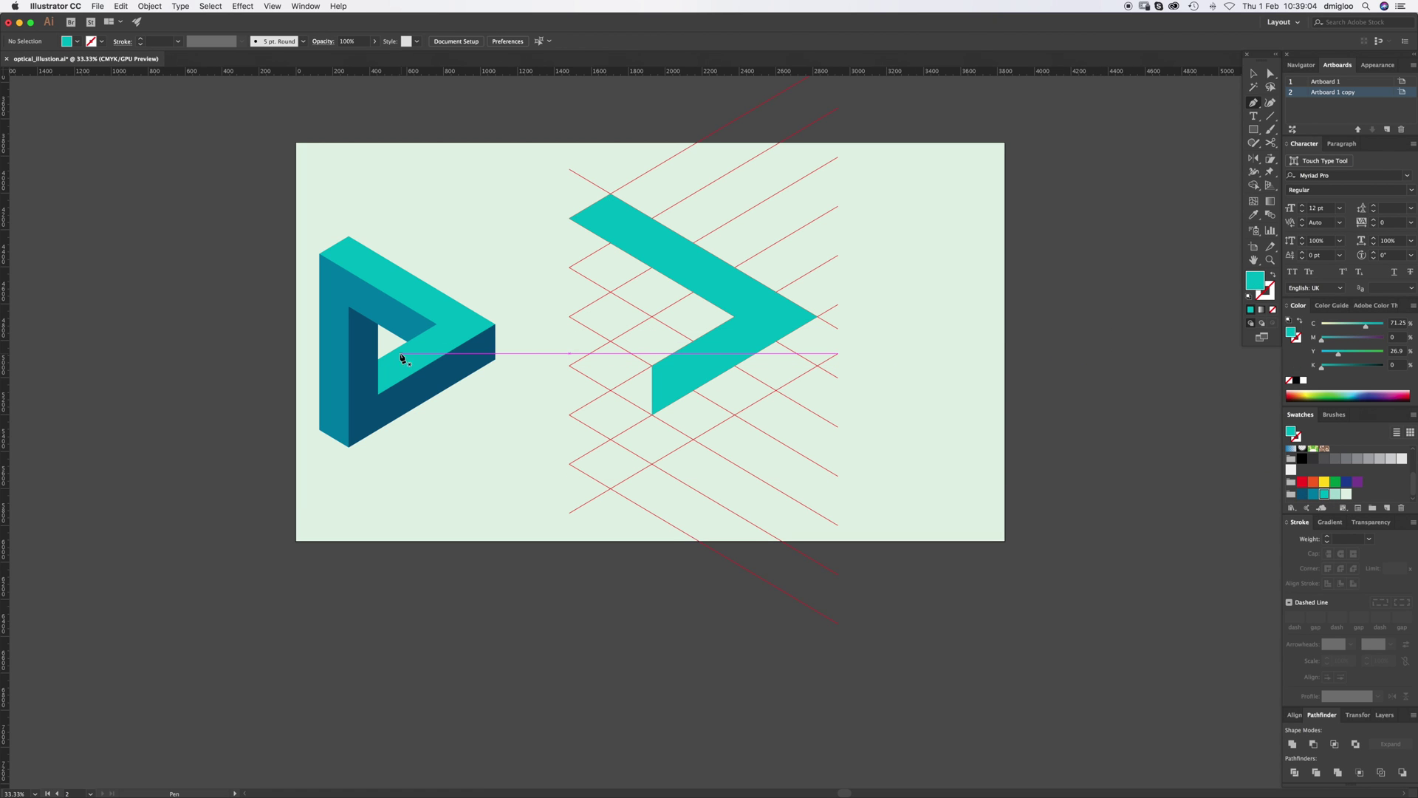
{"action": "left_click", "coordinate": [570, 219]}
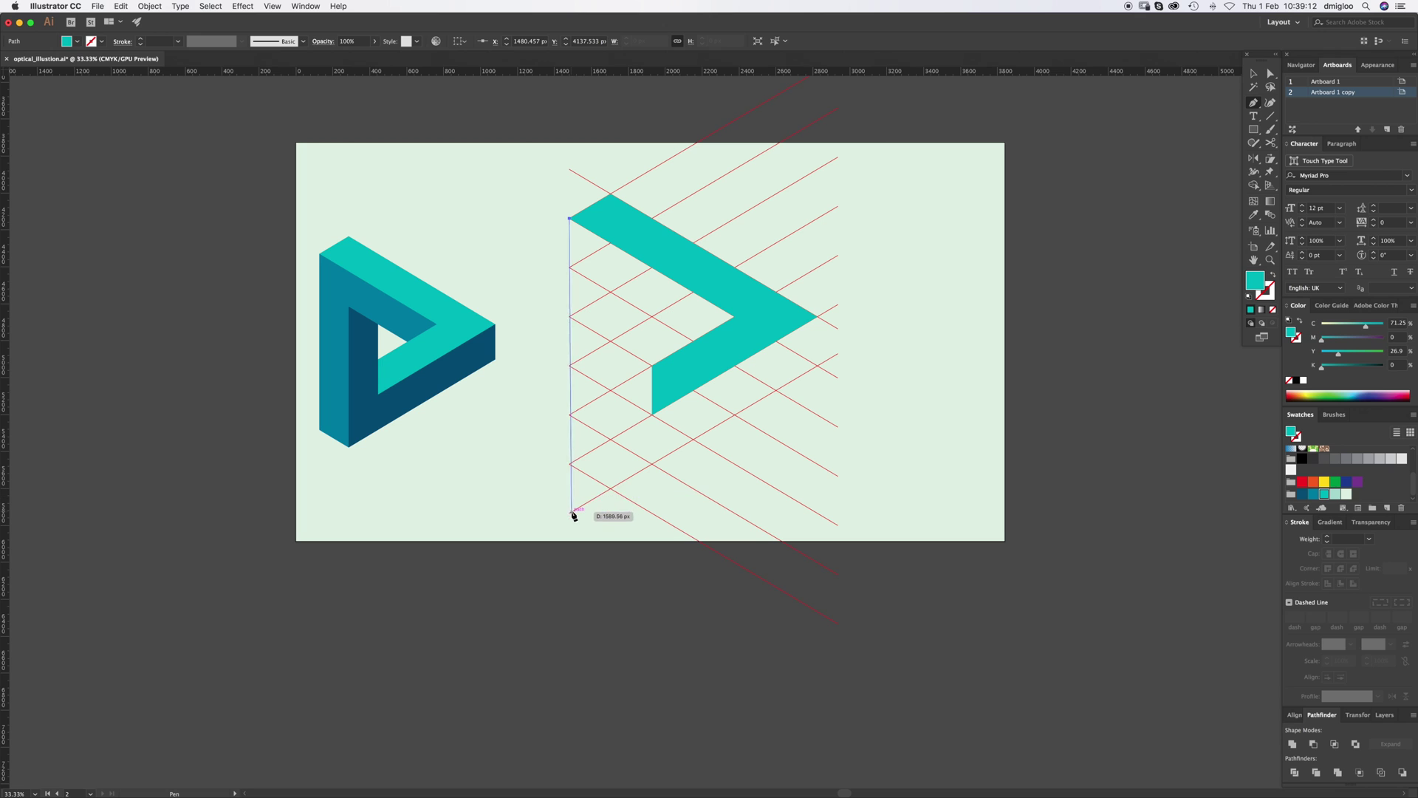
{"action": "left_click", "coordinate": [570, 464]}
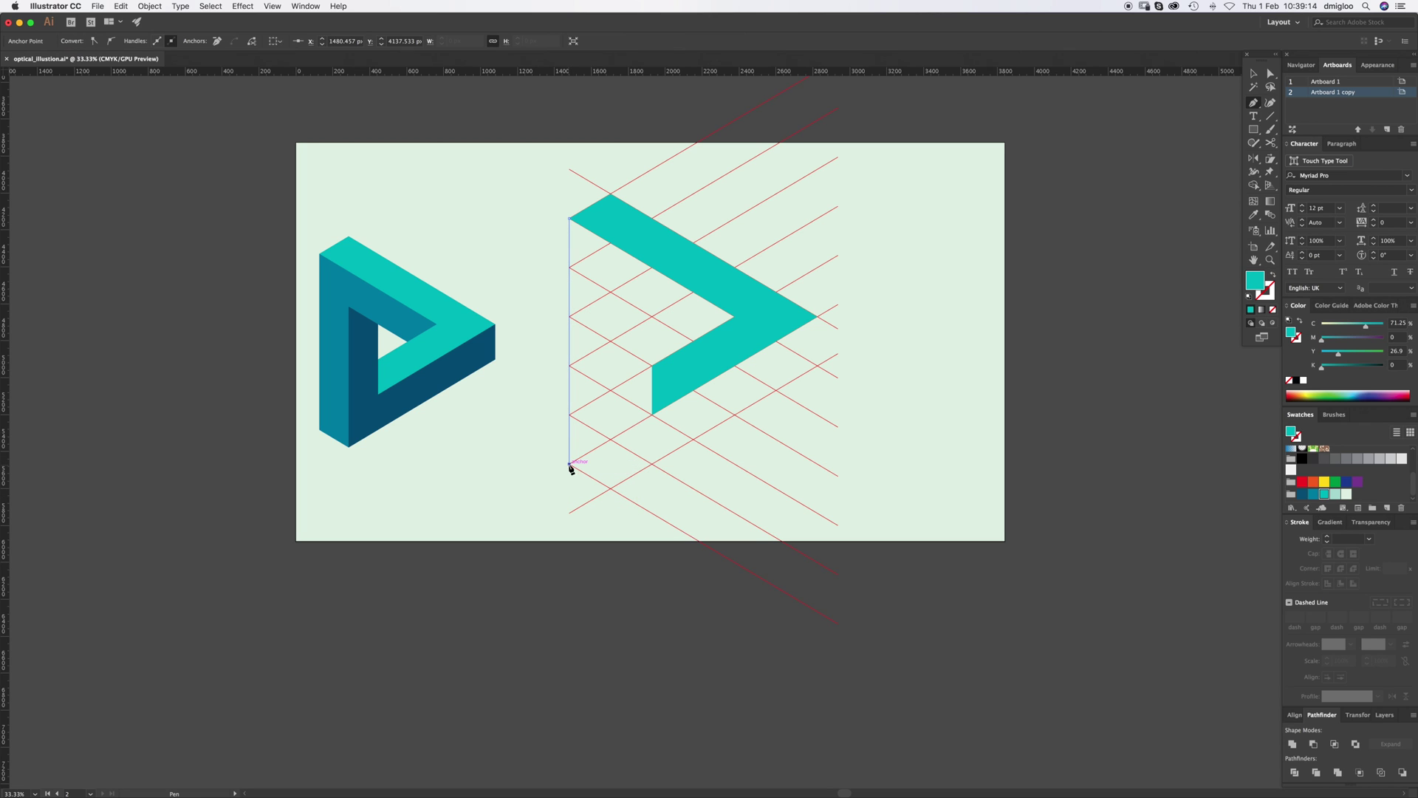
{"action": "left_click", "coordinate": [611, 490]}
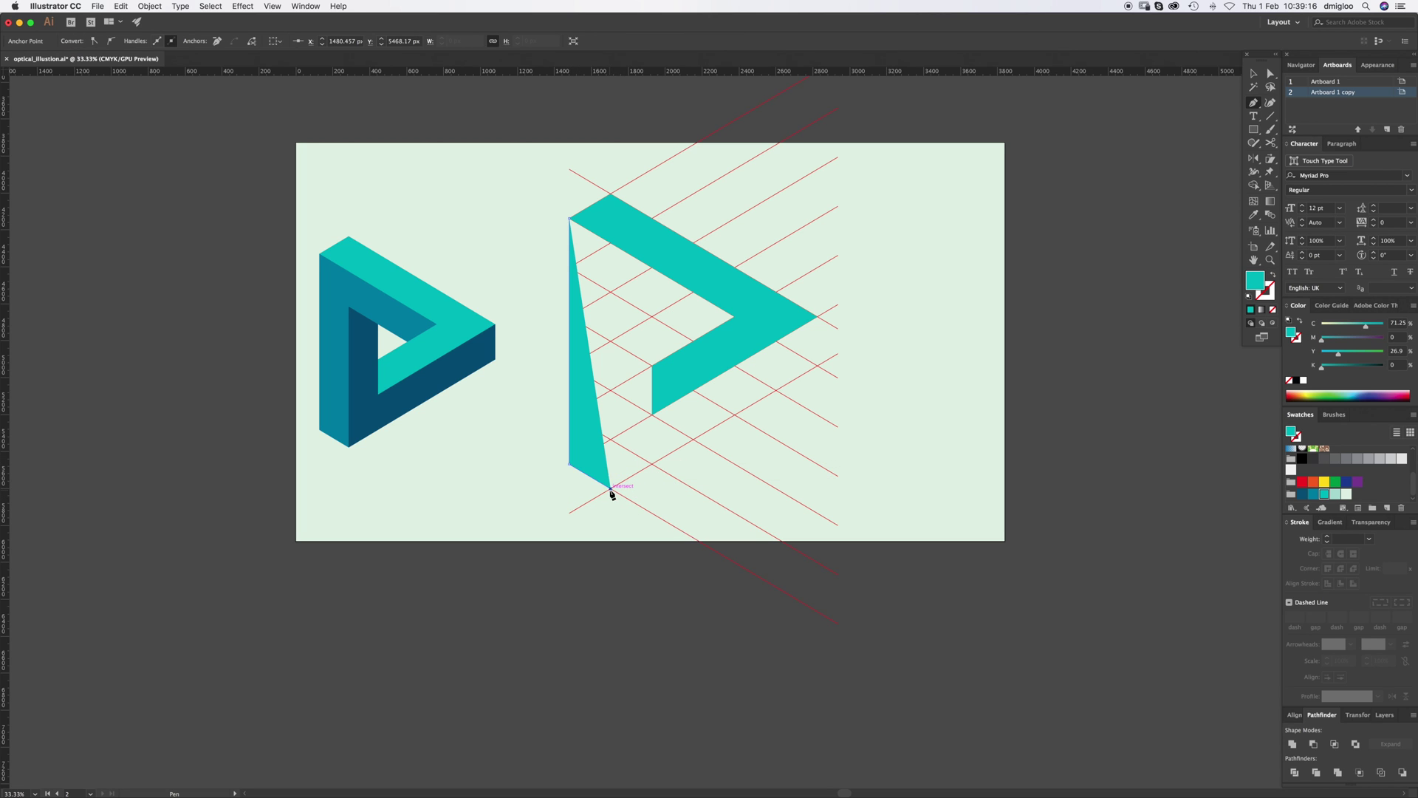
{"action": "left_click", "coordinate": [611, 293]}
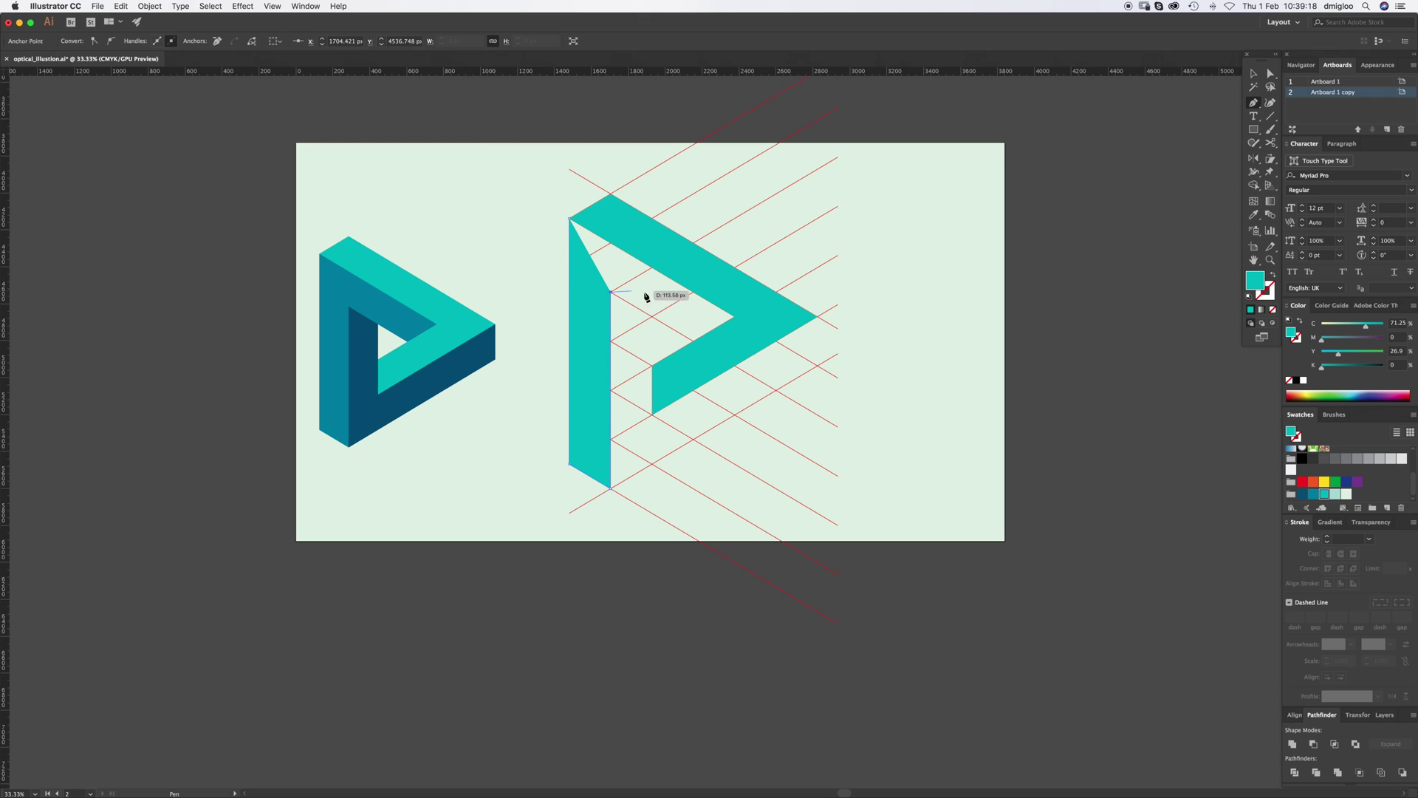
{"action": "left_click", "coordinate": [695, 342]}
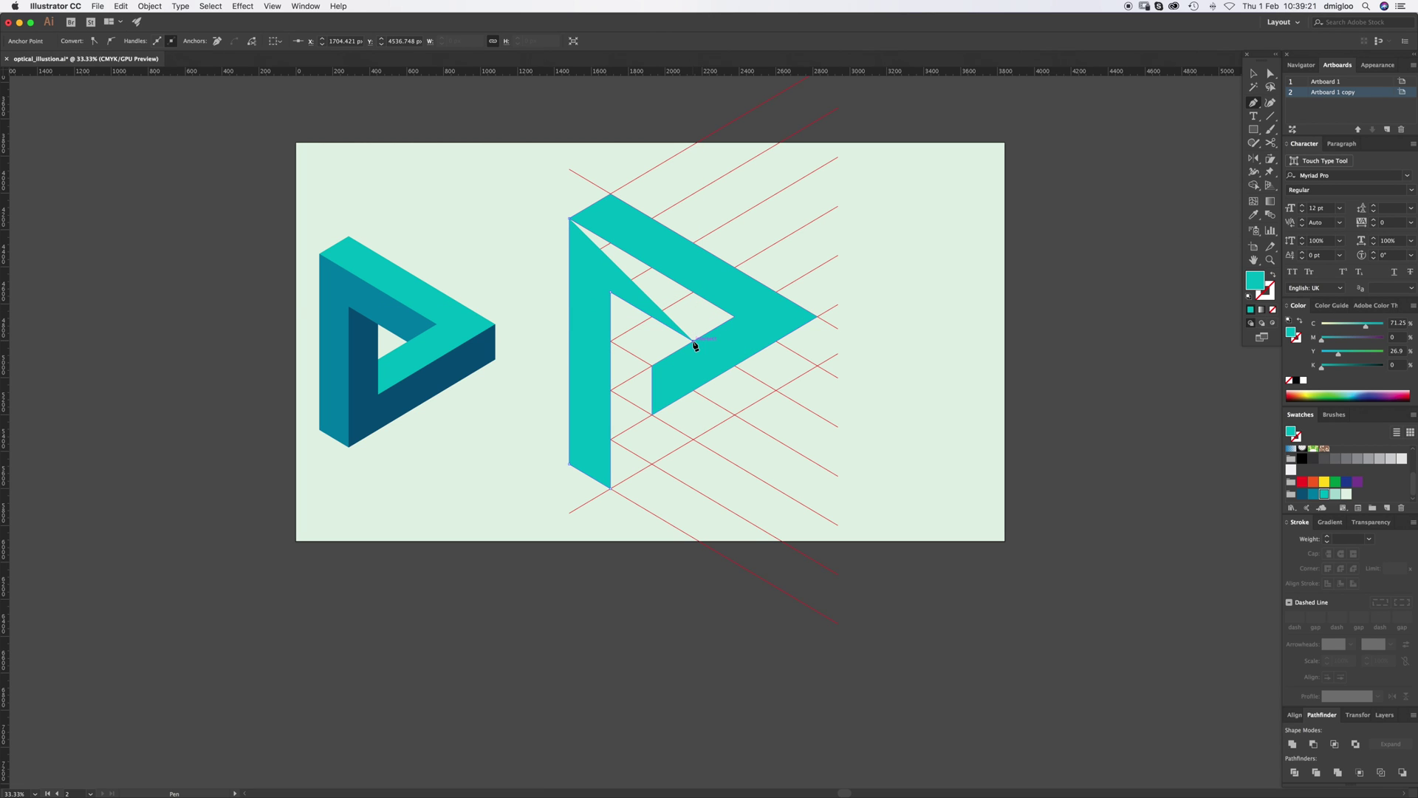
{"action": "left_click", "coordinate": [735, 316]}
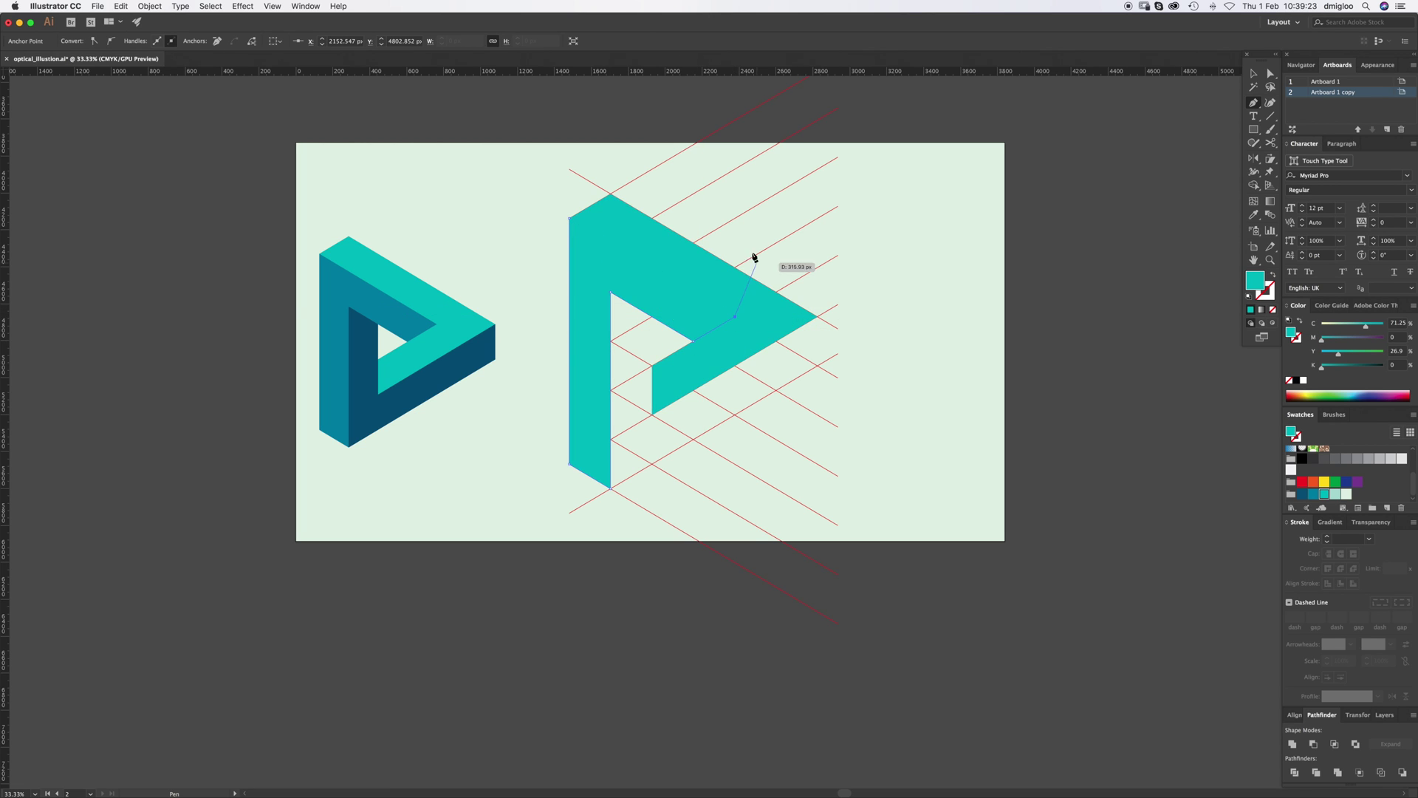
{"action": "left_click", "coordinate": [570, 219]}
{"action": "key", "text": "super+z"}
{"action": "left_click", "coordinate": [1313, 495]}
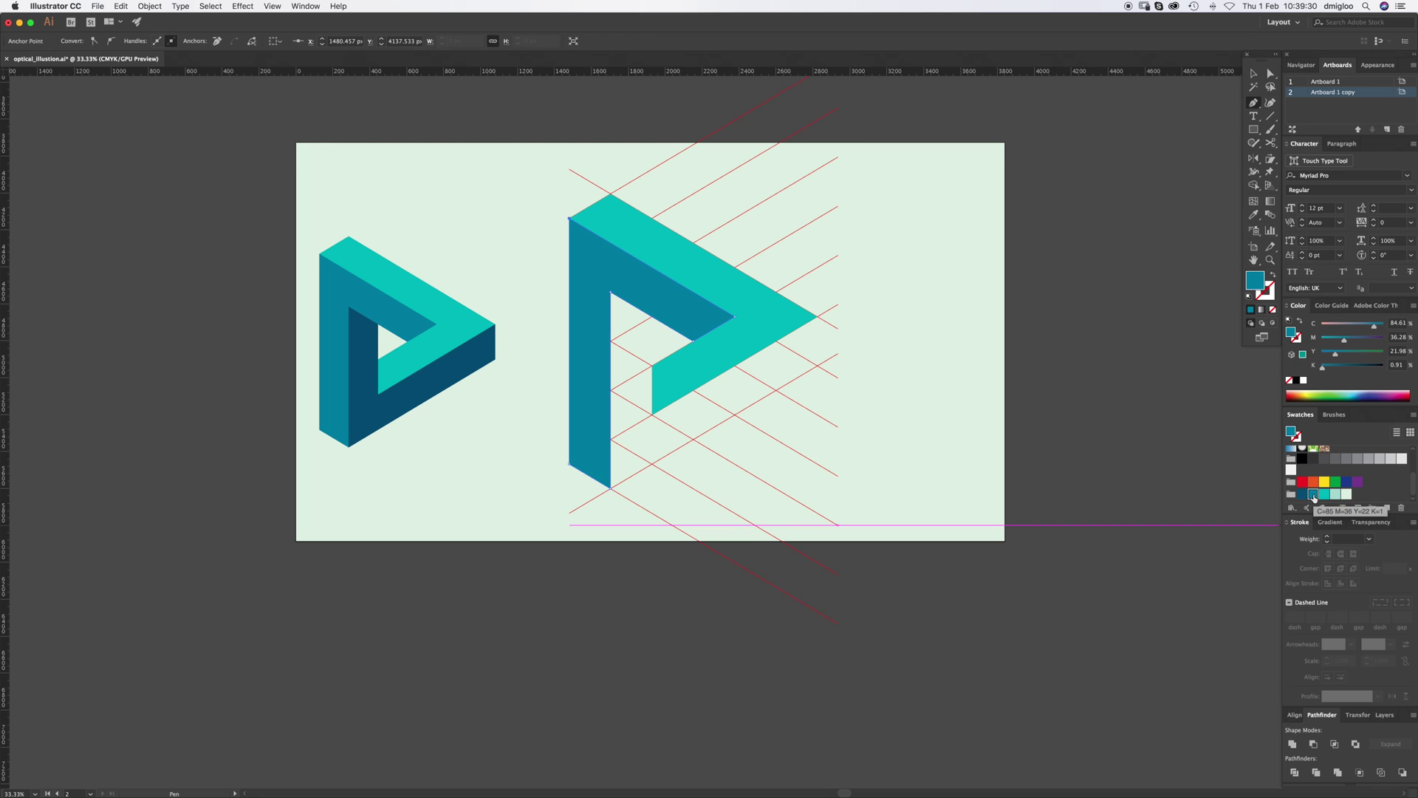
Pen-trace the closed outline of the triangle's lower-right face from the inner corner to the right tip
{"action": "left_click", "coordinate": [1077, 367], "text": "super"}
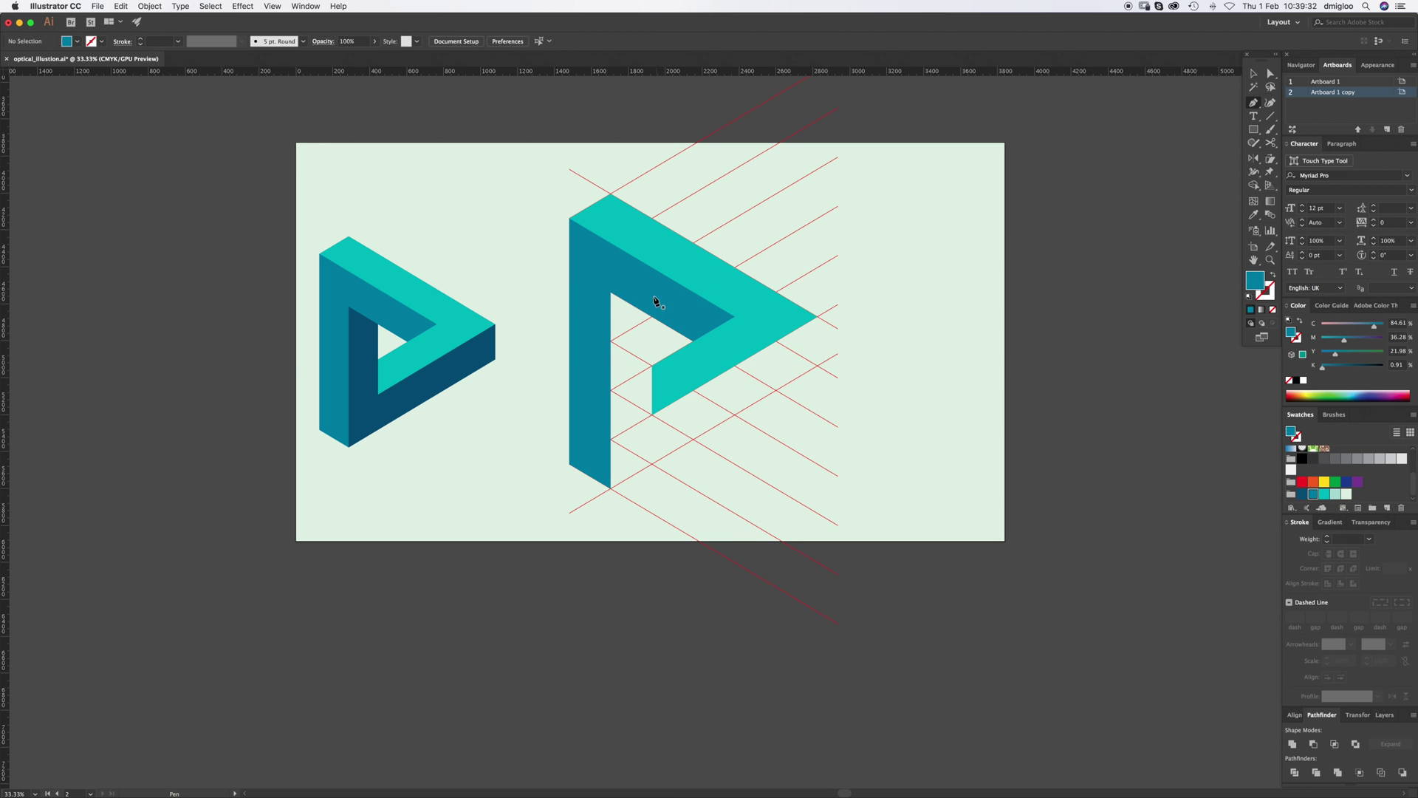
{"action": "left_click", "coordinate": [612, 295]}
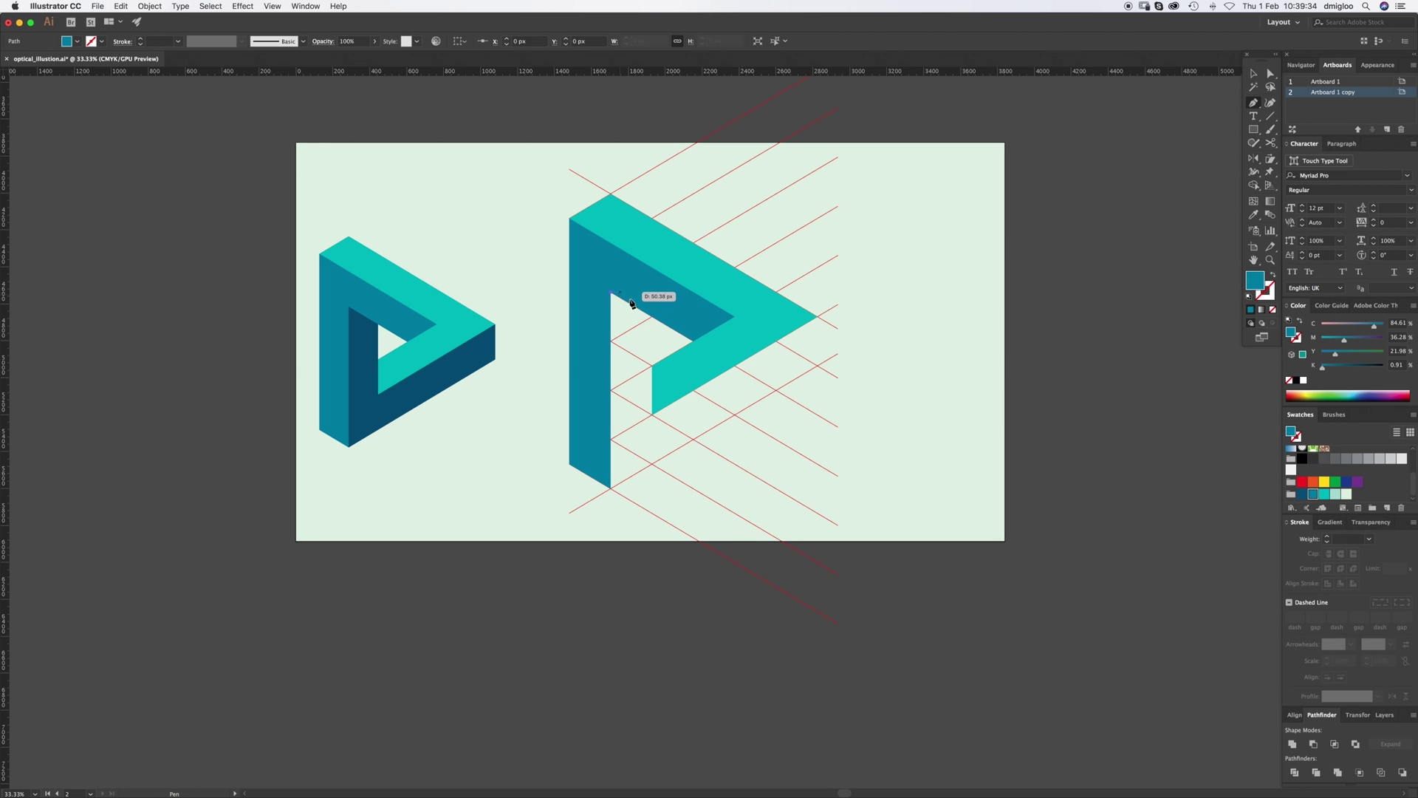
{"action": "left_click", "coordinate": [653, 317]}
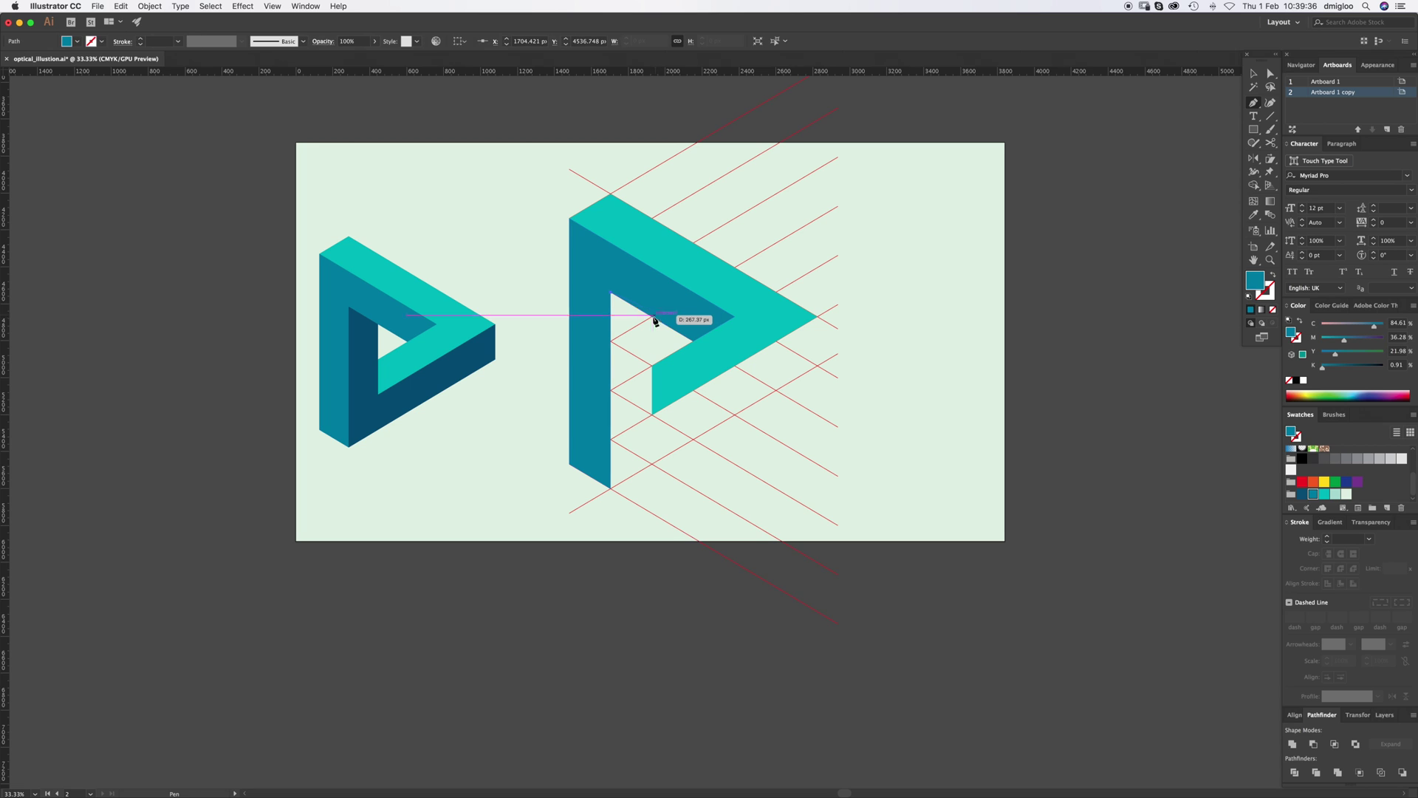
{"action": "left_click", "coordinate": [653, 414]}
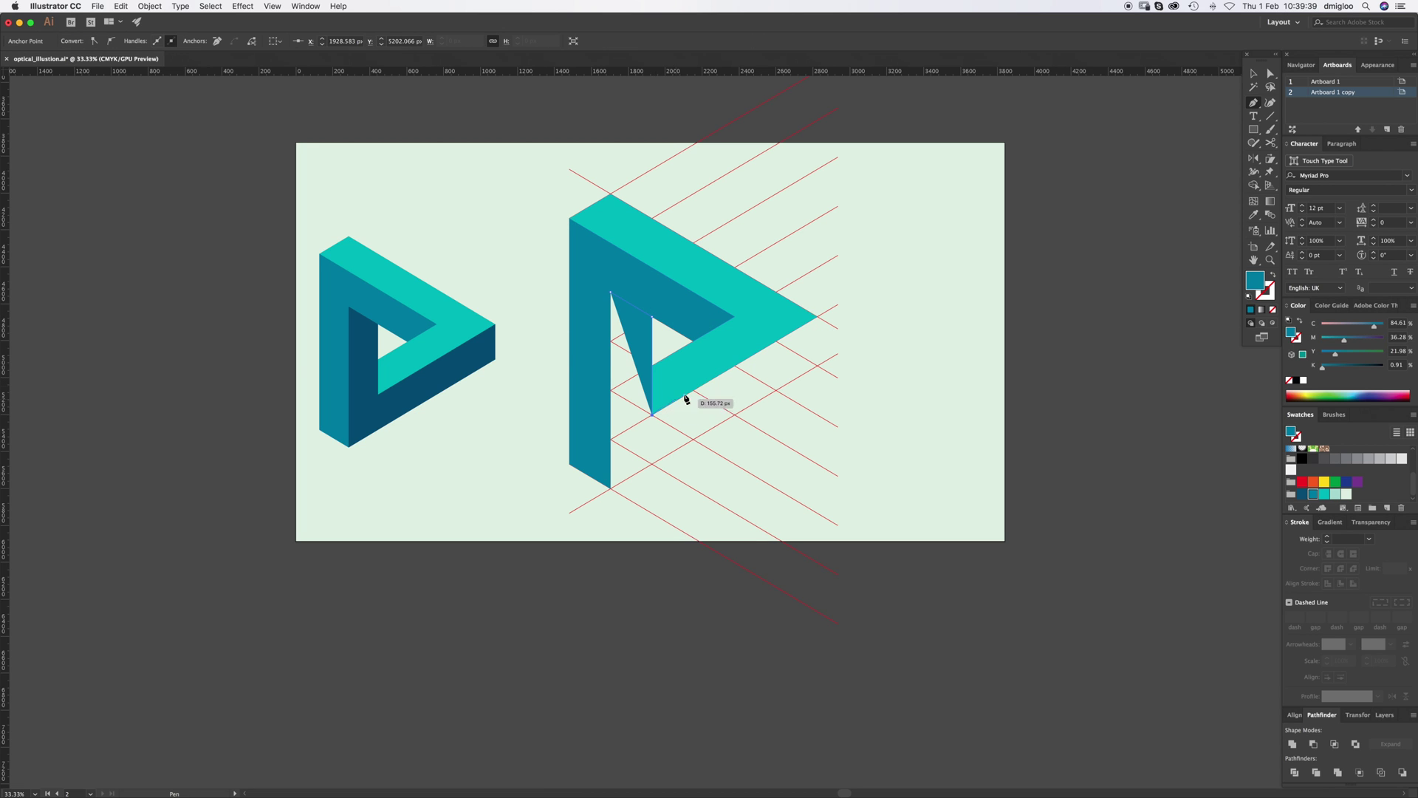
{"action": "left_click", "coordinate": [818, 318]}
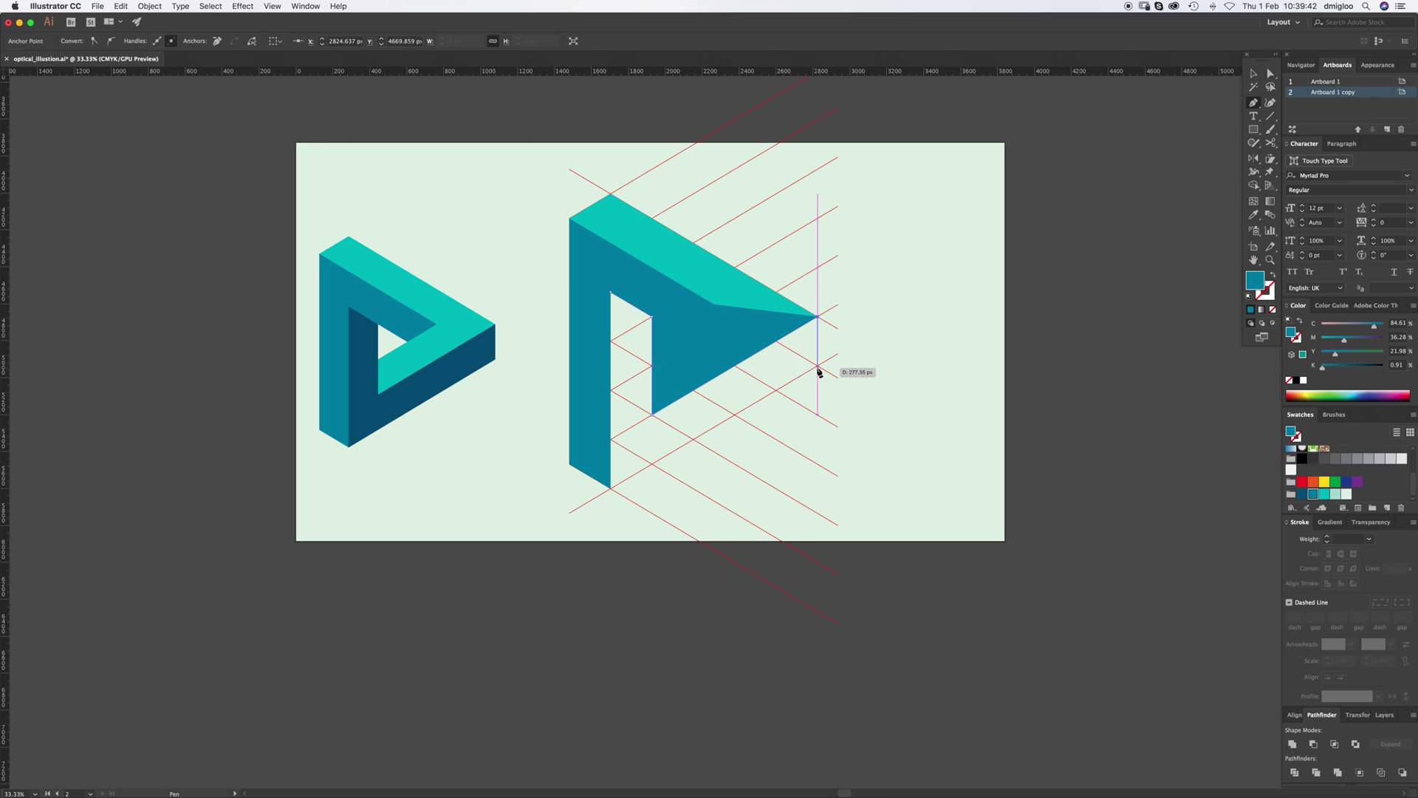
{"action": "left_click", "coordinate": [818, 365]}
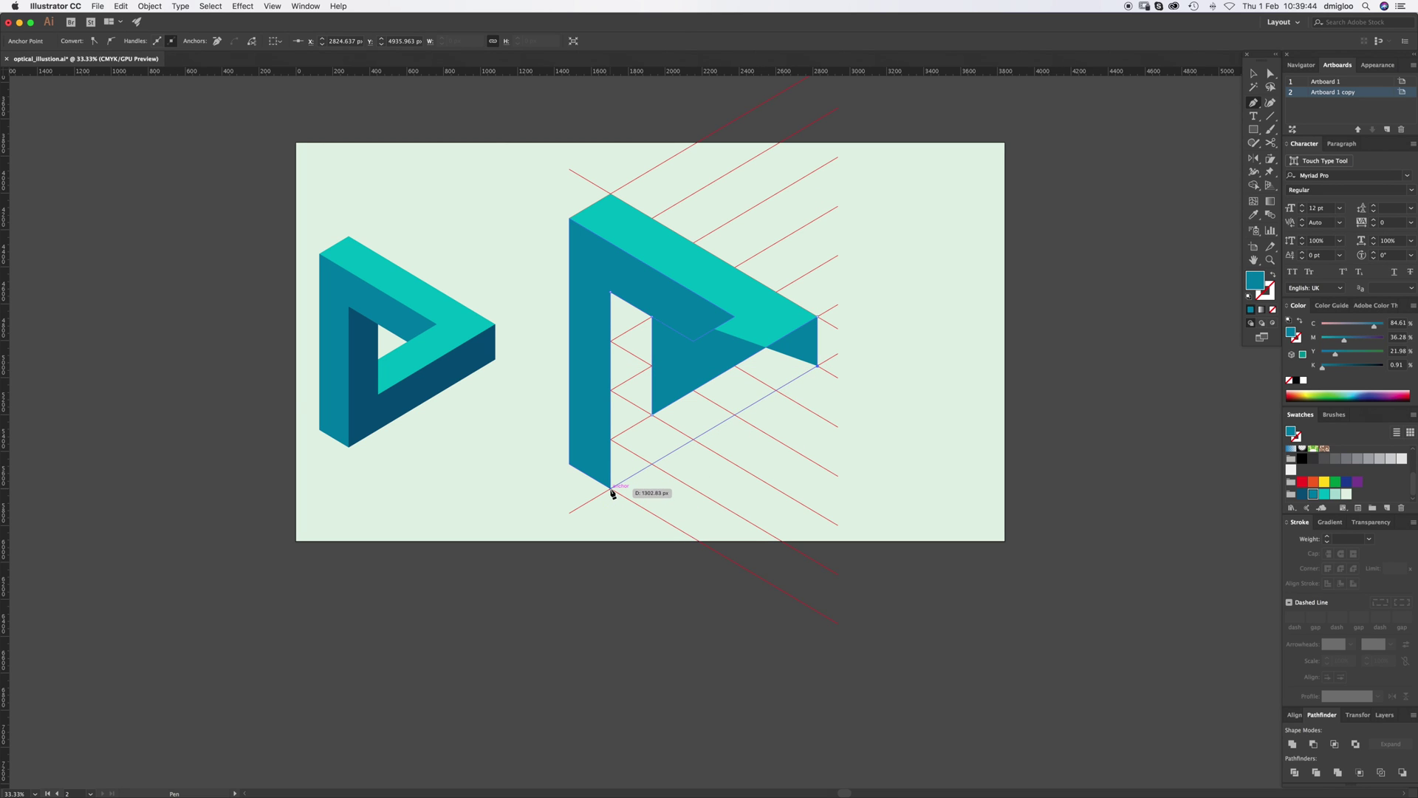
{"action": "left_click", "coordinate": [611, 488]}
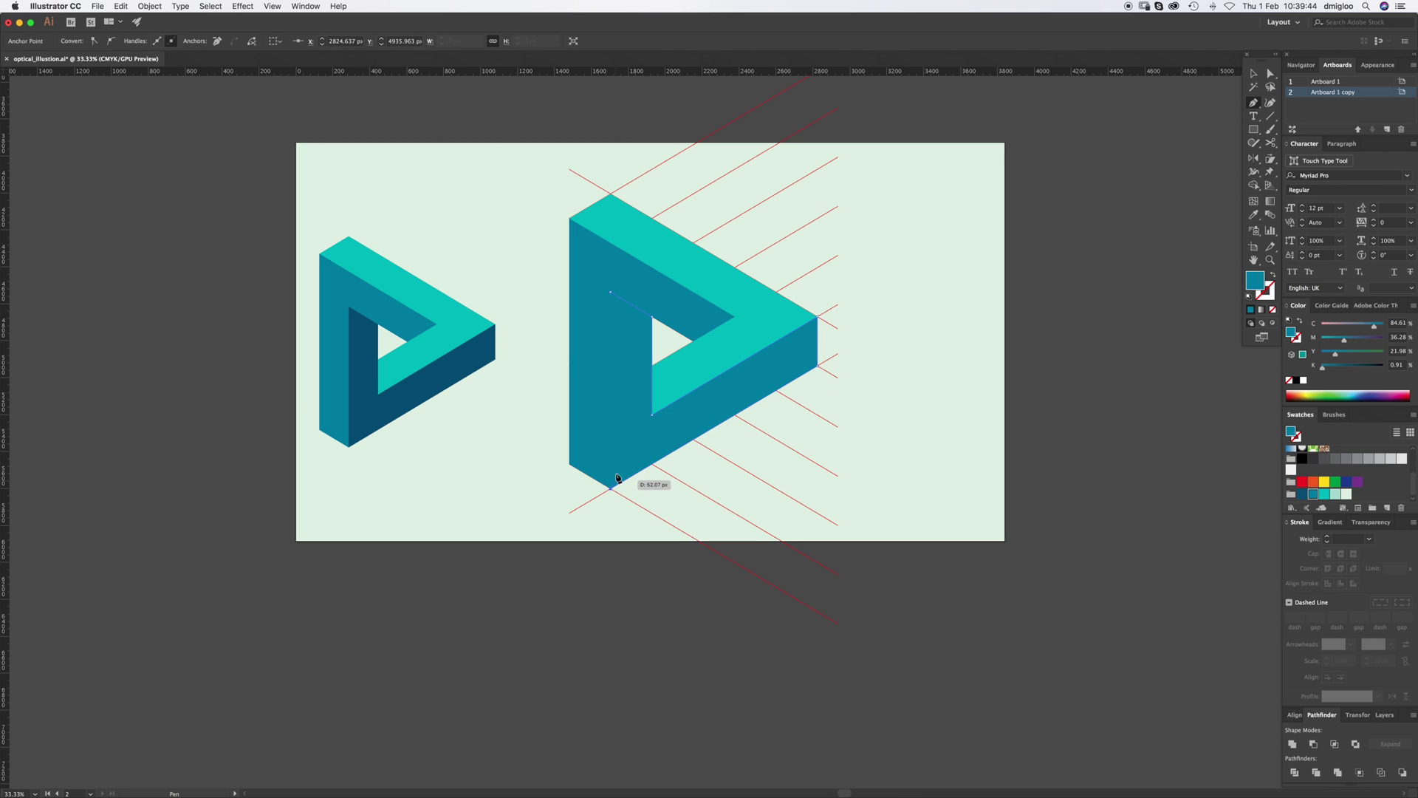
{"action": "left_click", "coordinate": [611, 296]}
Fill the lower-right face with dark blue, then deselect it
{"action": "left_click", "coordinate": [1303, 495]}
{"action": "key", "text": "super+shift+a"}
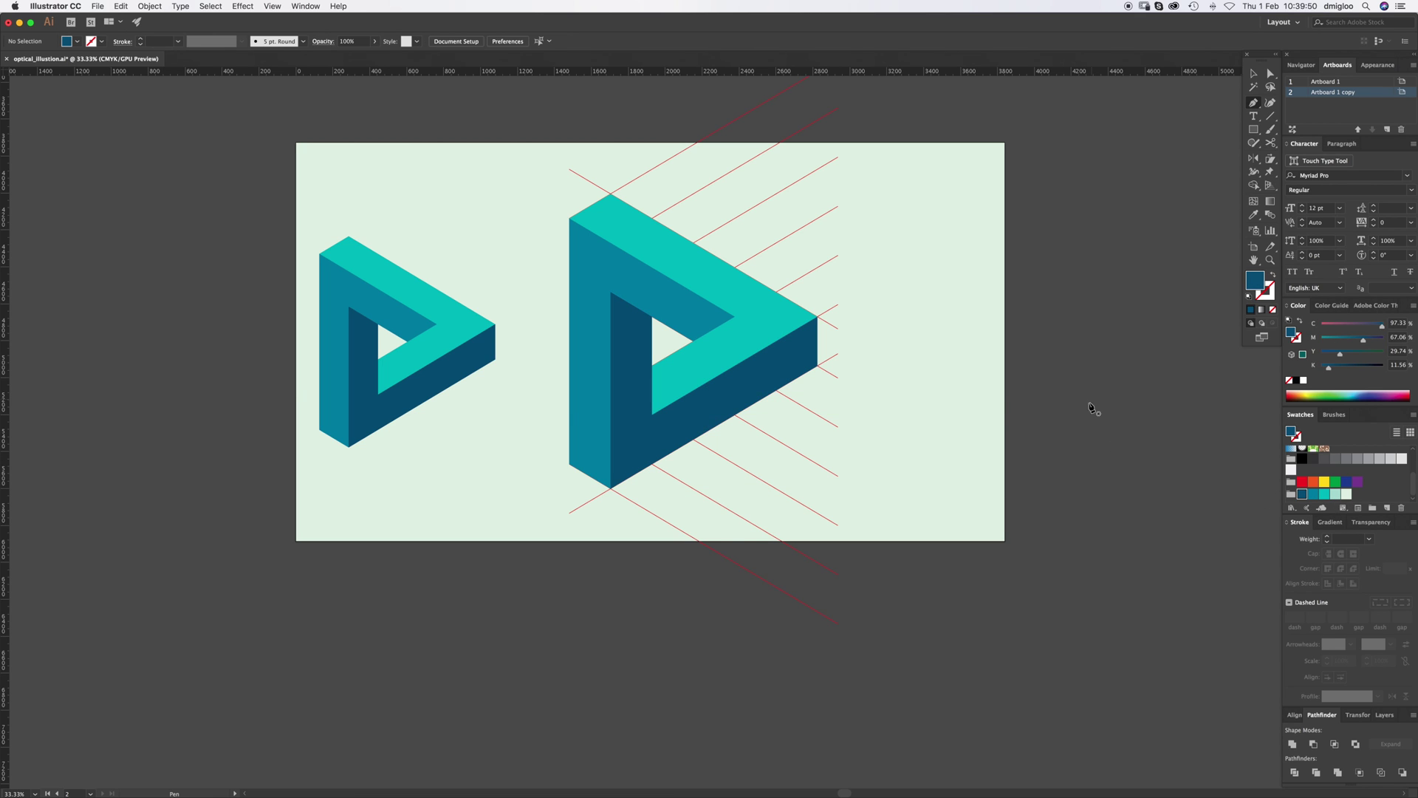
{"action": "key", "text": "super+minus"}
Shrink the whole Penrose triangle to about half its size by its bounding-box handle
{"action": "key", "text": "v"}
{"action": "left_click", "coordinate": [750, 407]}
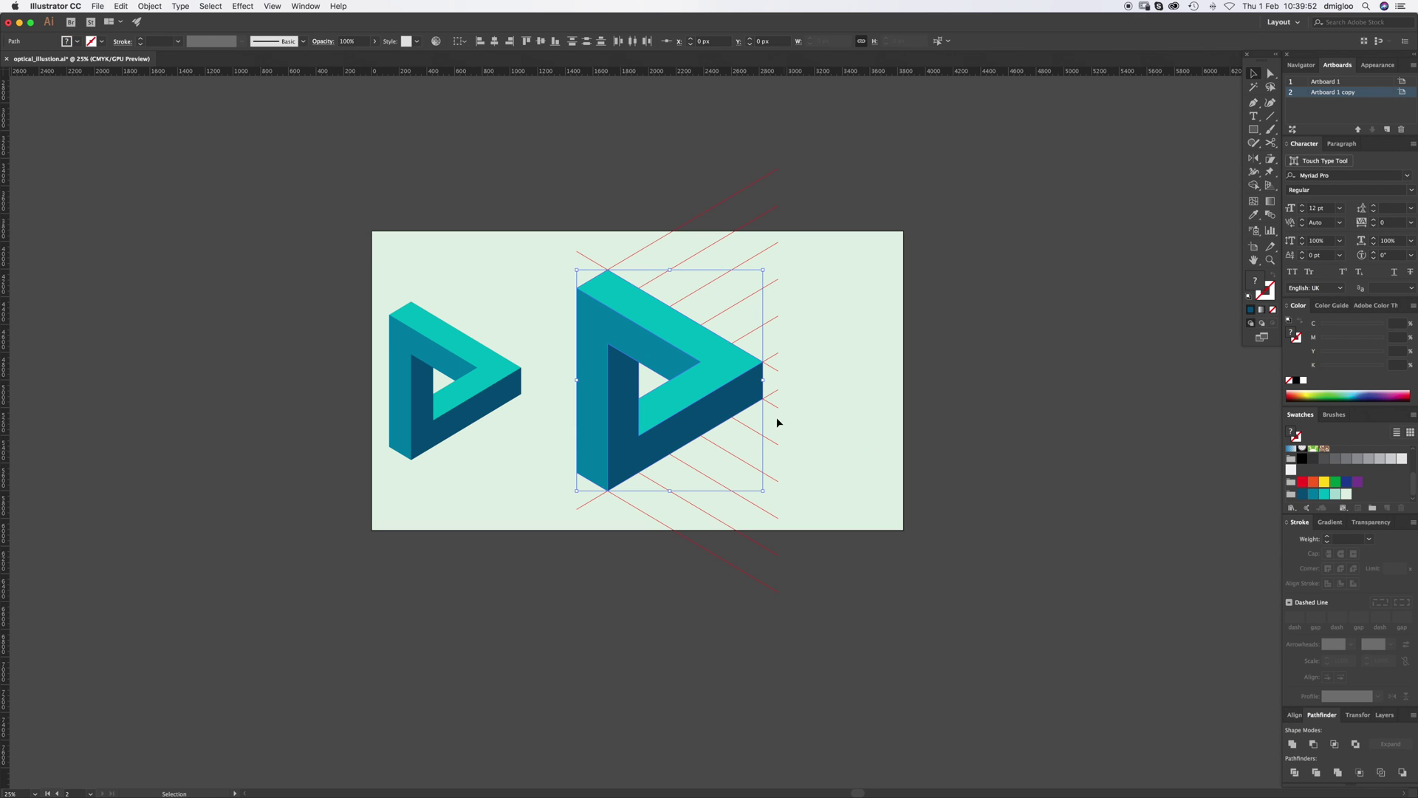
{"action": "left_click_drag", "start_coordinate": [765, 381], "coordinate": [500, 675]}
{"action": "key", "text": "super+z"}
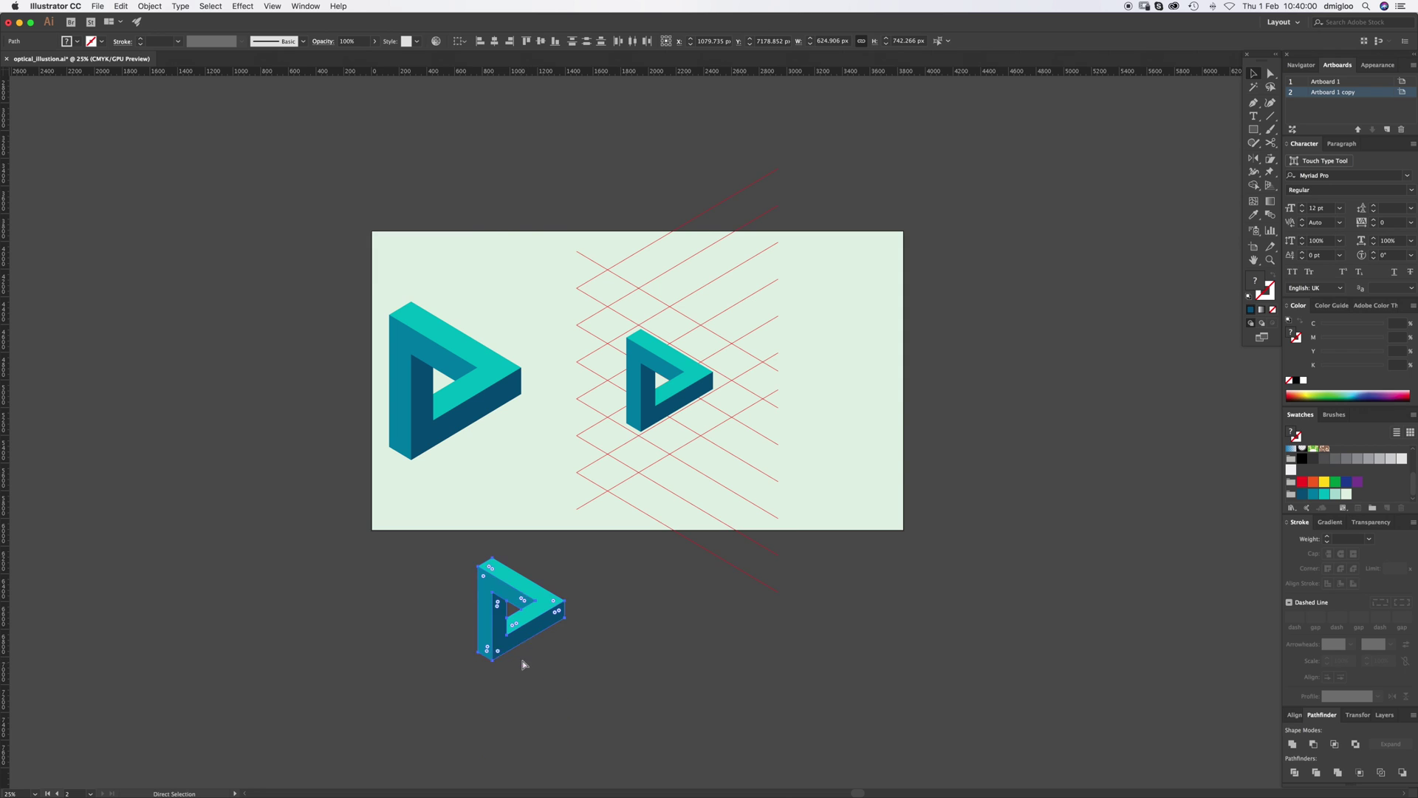
Duplicate the triangle straight down, then copy the right pair down-left so the copies interlock
{"action": "key", "text": "z"}
{"action": "left_click", "coordinate": [726, 424]}
{"action": "left_click", "coordinate": [725, 423]}
{"action": "key", "text": "v"}
{"action": "left_click_drag", "start_coordinate": [586, 327], "coordinate": [748, 546]}
{"action": "left_click_drag", "start_coordinate": [754, 342], "coordinate": [724, 424]}
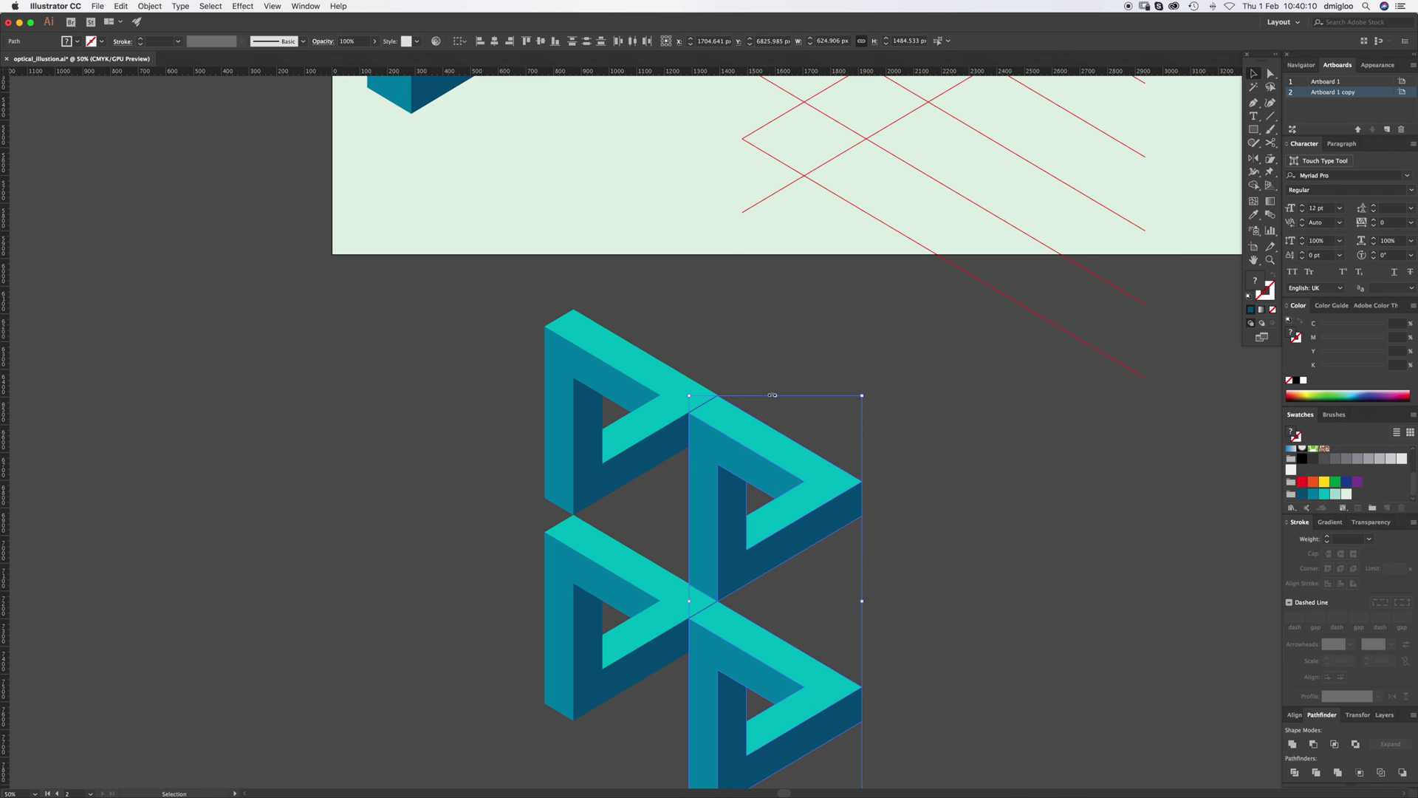
{"action": "left_click", "coordinate": [820, 345]}
{"action": "left_click", "coordinate": [831, 743]}
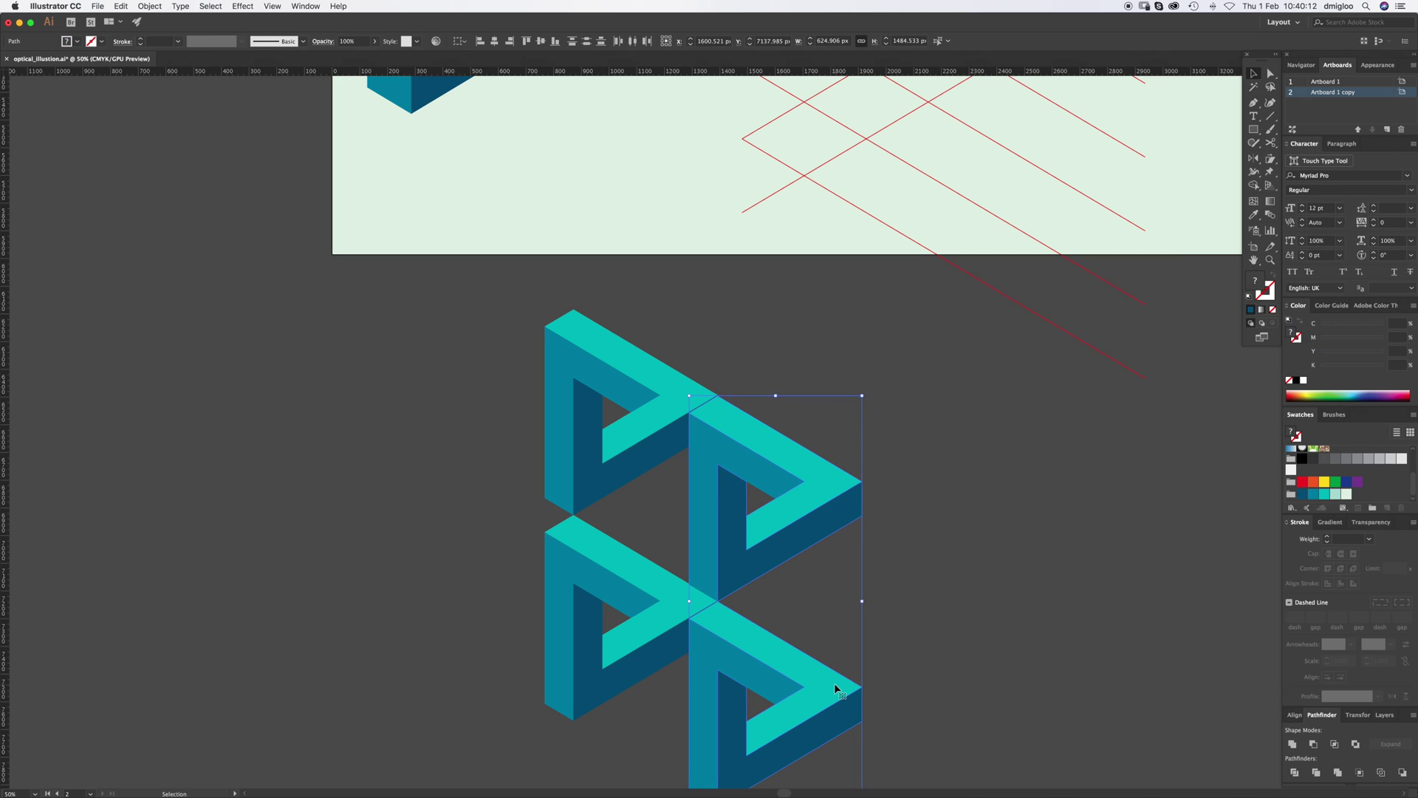